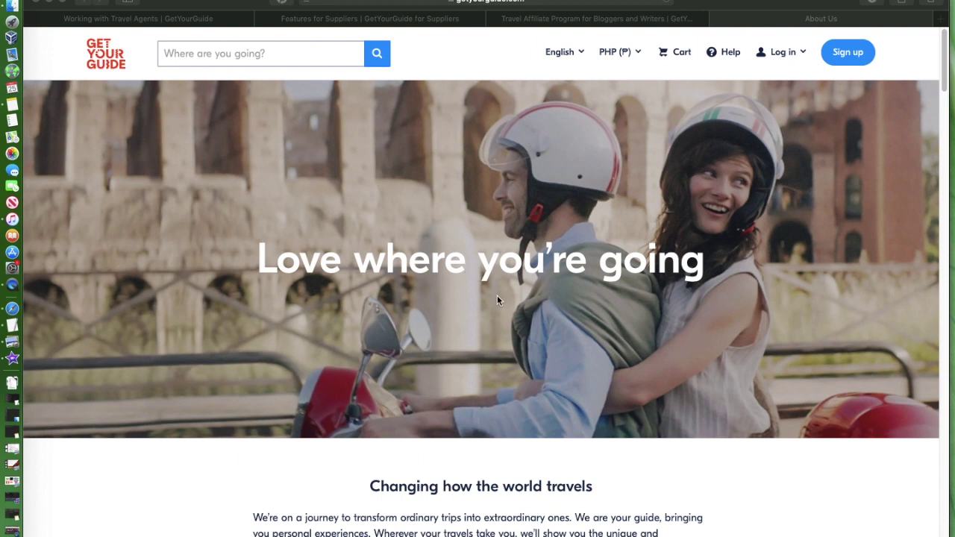
Step: Scroll the About Us page down to the footer's Supplier and Affiliate Partner Administration links
{"action": "scroll", "coordinate": [496, 300], "scroll_direction": "down", "scroll_amount": 3}
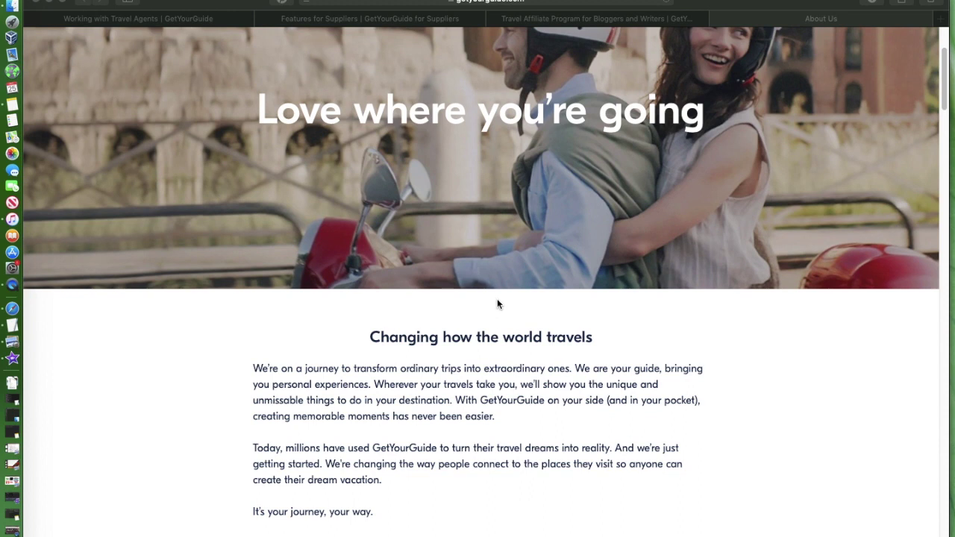
{"action": "scroll", "coordinate": [497, 303], "scroll_direction": "down", "scroll_amount": 3}
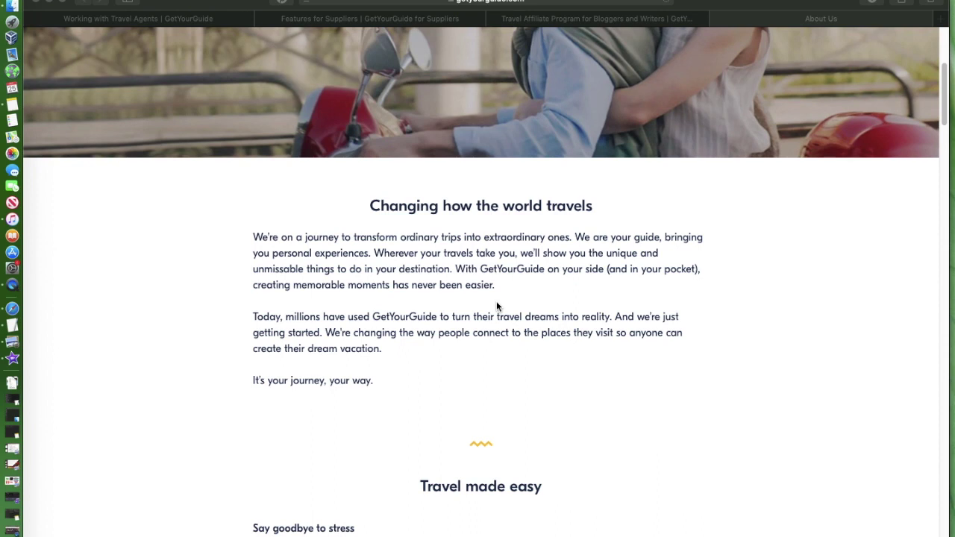
{"action": "scroll", "coordinate": [700, 335], "scroll_direction": "down", "scroll_amount": 15}
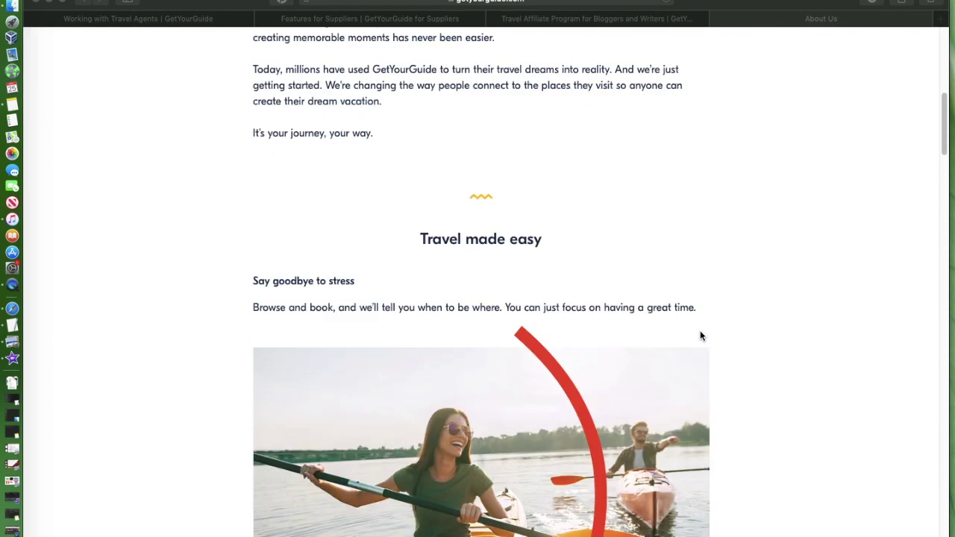
{"action": "scroll", "coordinate": [698, 337], "scroll_direction": "down", "scroll_amount": 2}
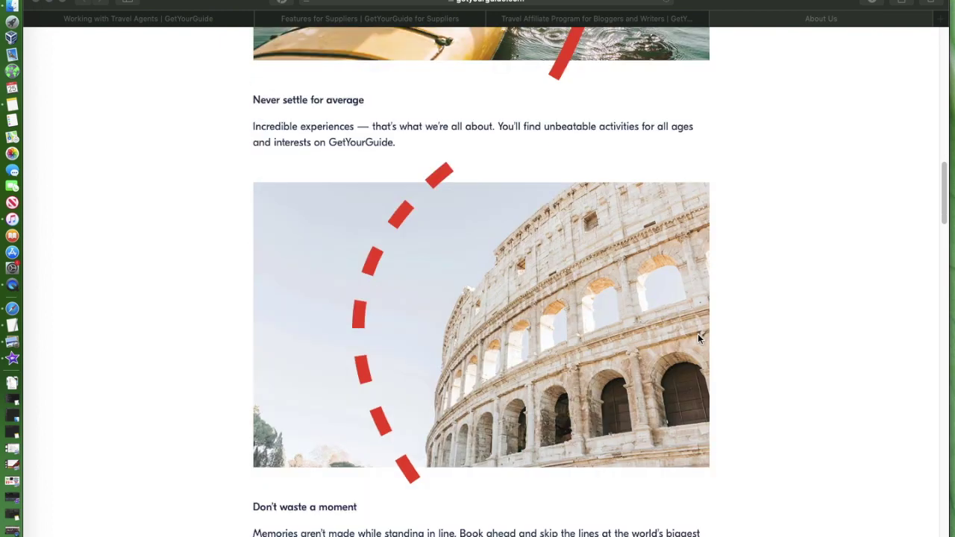
{"action": "scroll", "coordinate": [698, 339], "scroll_direction": "down", "scroll_amount": 18}
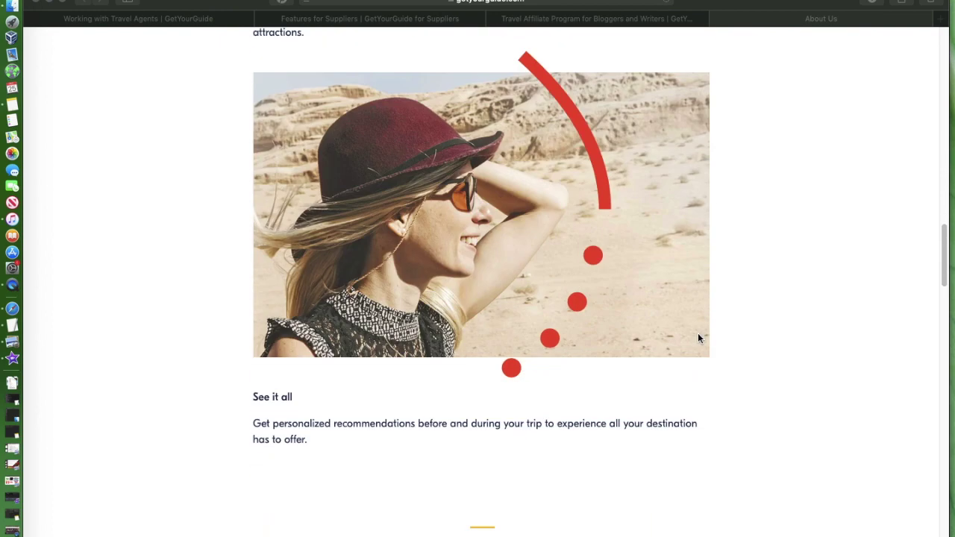
{"action": "scroll", "coordinate": [699, 338], "scroll_direction": "down", "scroll_amount": 20}
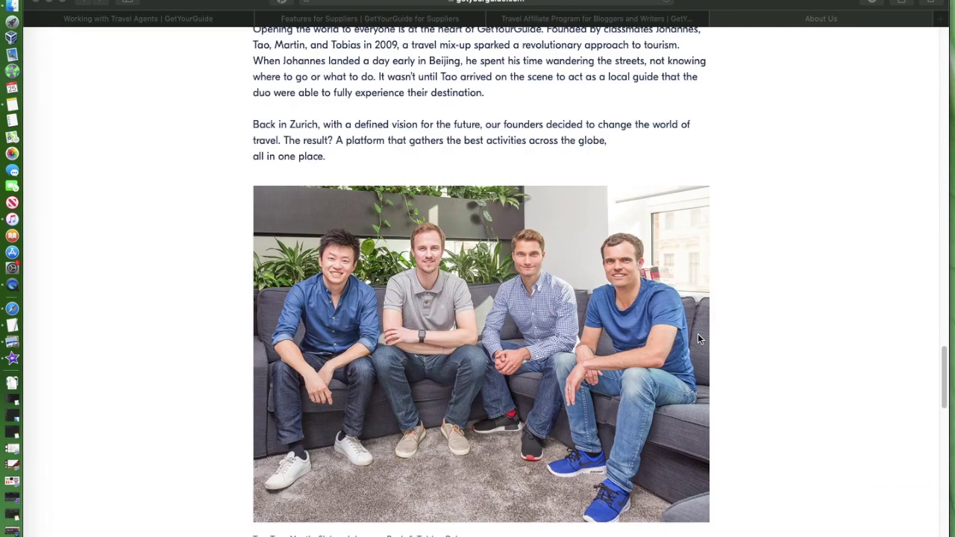
{"action": "scroll", "coordinate": [698, 339], "scroll_direction": "down", "scroll_amount": 3}
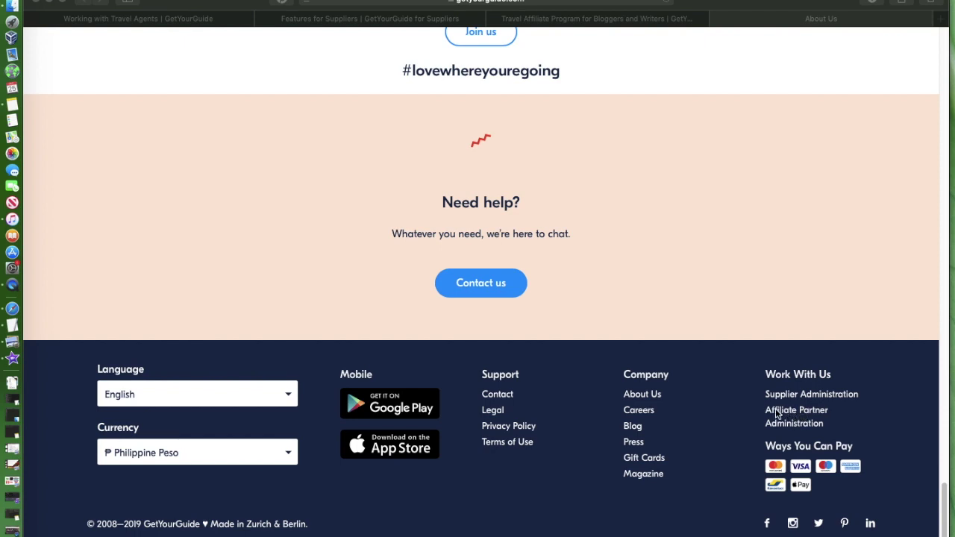
Step: Switch to the Travel Affiliate Program page for travel writers
{"action": "left_click", "coordinate": [795, 414]}
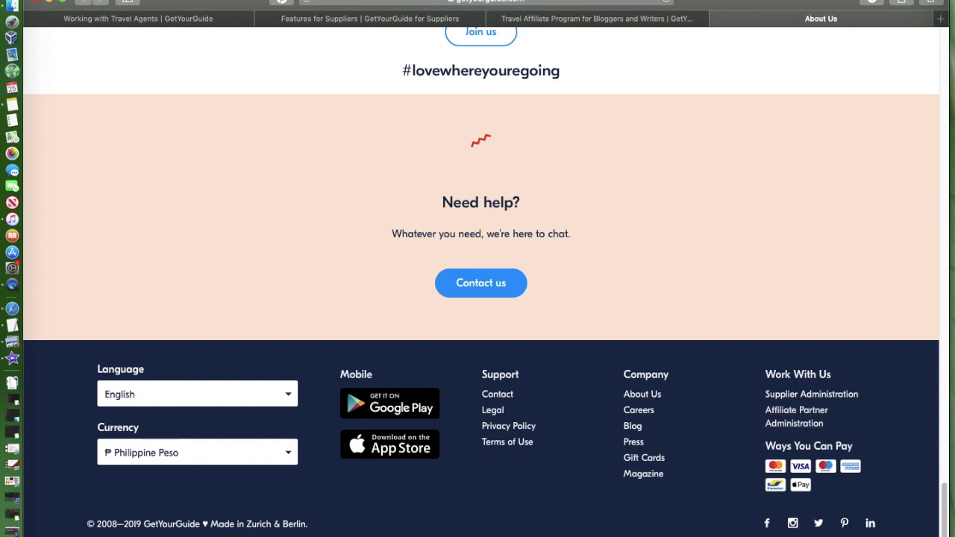
{"action": "left_click", "coordinate": [587, 22]}
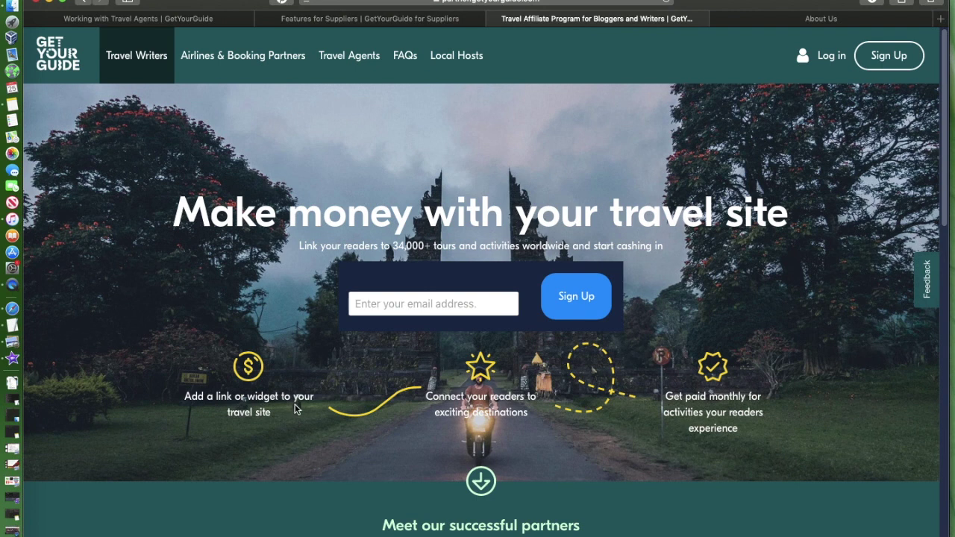
{"action": "scroll", "coordinate": [294, 406], "scroll_direction": "down", "scroll_amount": 1}
{"action": "scroll", "coordinate": [296, 397], "scroll_direction": "up", "scroll_amount": 1}
Step: Scroll through the travel writers' partner benefits and sign-up section, then return to the top
{"action": "scroll", "coordinate": [597, 272], "scroll_direction": "down", "scroll_amount": 3}
{"action": "scroll", "coordinate": [597, 273], "scroll_direction": "down", "scroll_amount": 5}
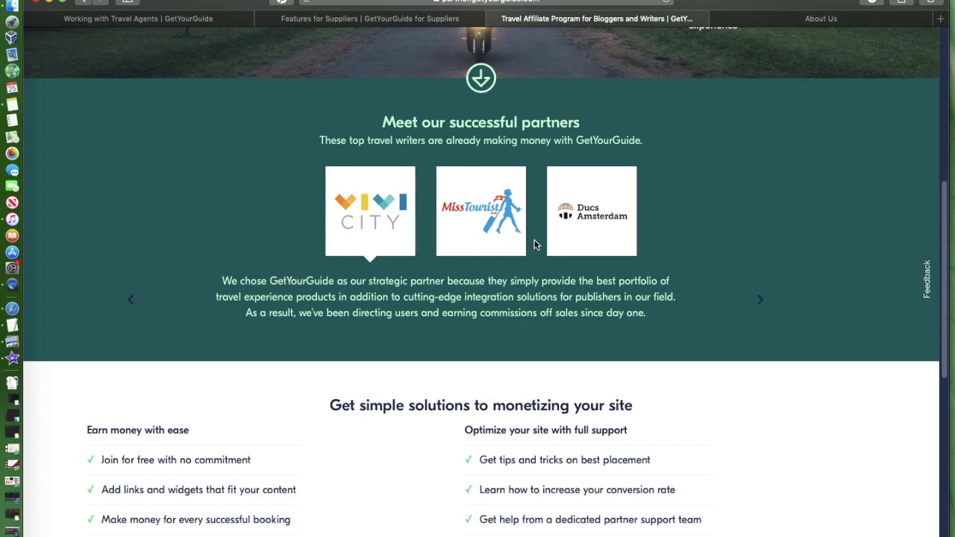
{"action": "scroll", "coordinate": [530, 241], "scroll_direction": "down", "scroll_amount": 6}
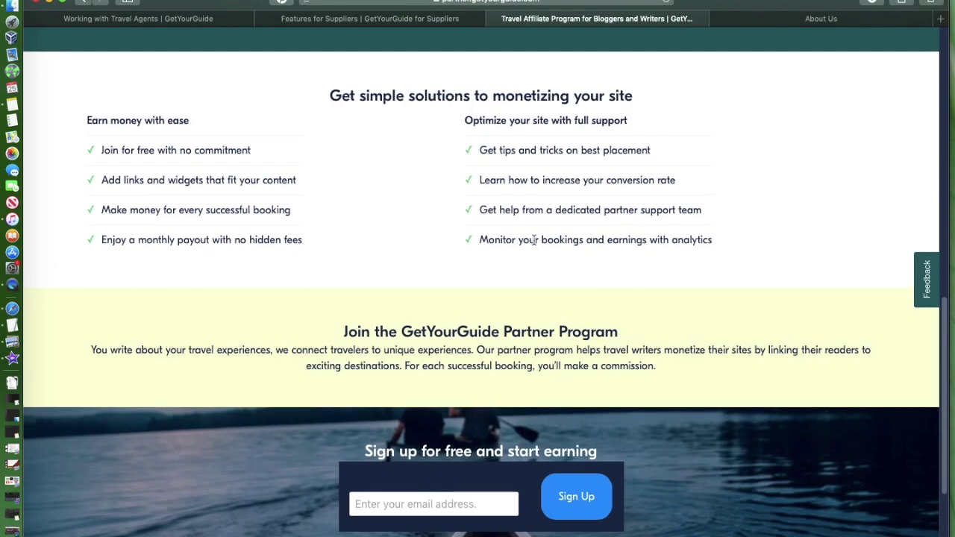
{"action": "scroll", "coordinate": [532, 242], "scroll_direction": "up", "scroll_amount": 13}
{"action": "scroll", "coordinate": [534, 242], "scroll_direction": "down", "scroll_amount": 12}
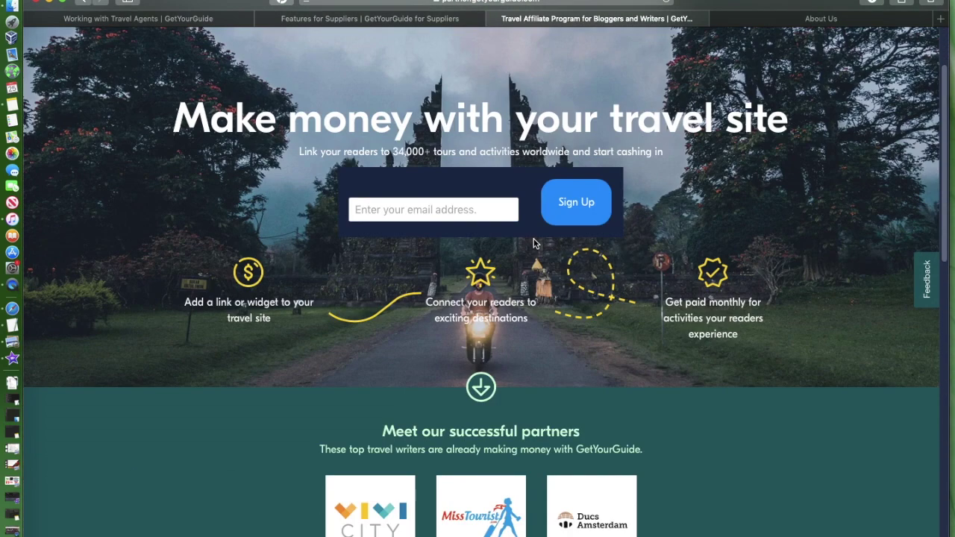
{"action": "scroll", "coordinate": [534, 243], "scroll_direction": "down", "scroll_amount": 1}
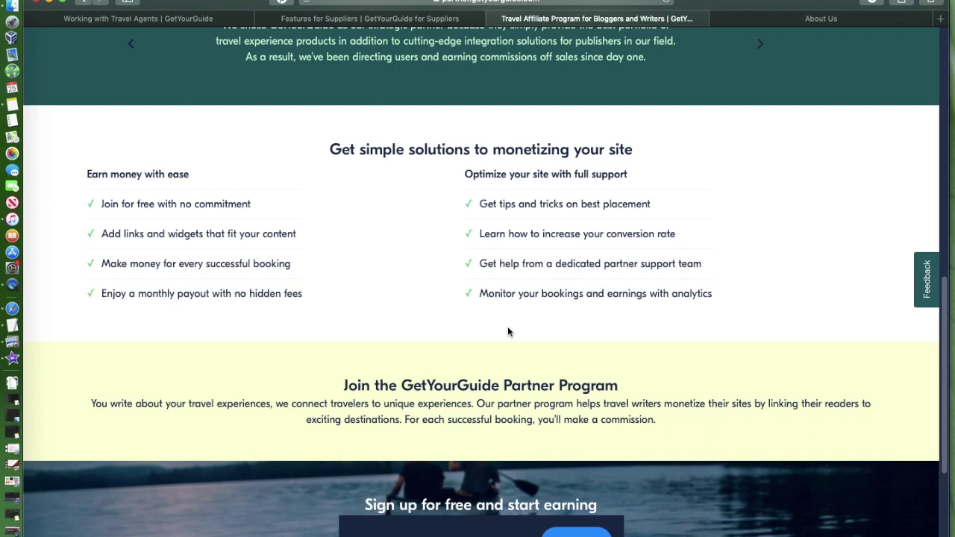
{"action": "scroll", "coordinate": [508, 328], "scroll_direction": "down", "scroll_amount": 3}
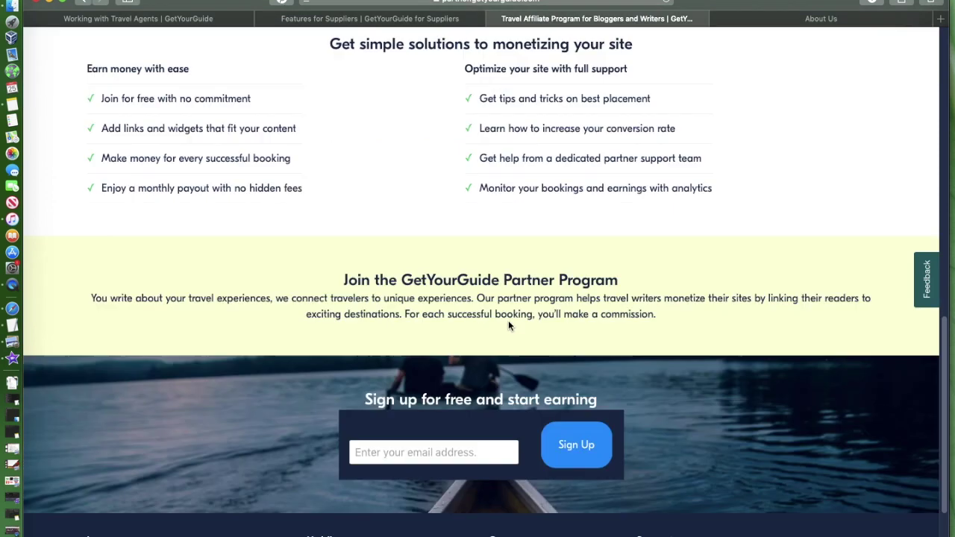
{"action": "scroll", "coordinate": [508, 318], "scroll_direction": "up", "scroll_amount": 8}
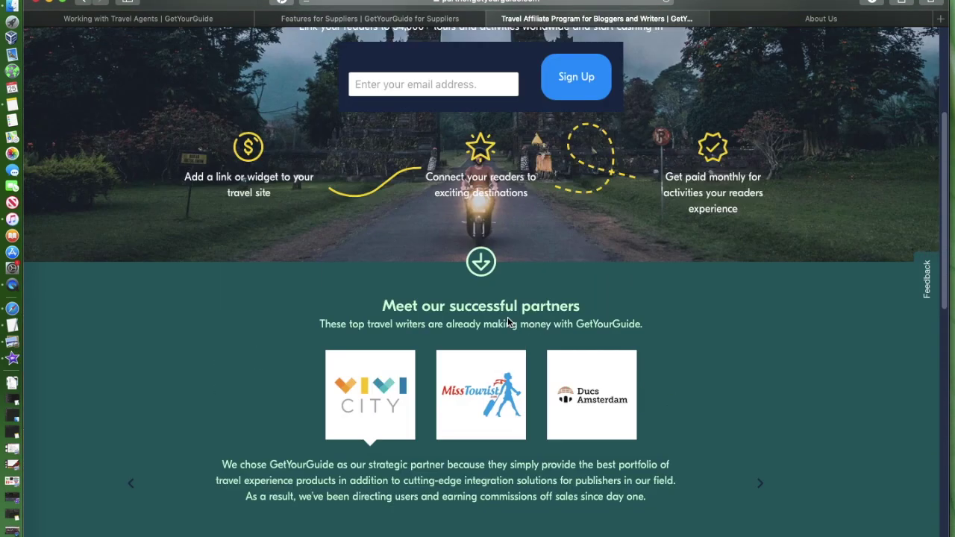
{"action": "scroll", "coordinate": [507, 317], "scroll_direction": "up", "scroll_amount": 2}
{"action": "scroll", "coordinate": [401, 272], "scroll_direction": "up", "scroll_amount": 2}
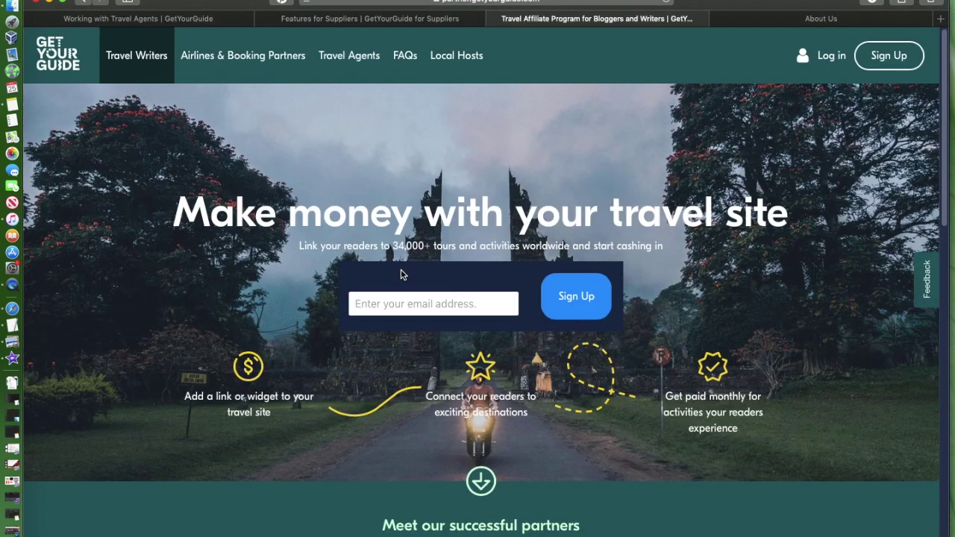
Step: Open Airlines & Booking Partners and scroll through its partner logos and testimonials
{"action": "left_click", "coordinate": [227, 65]}
{"action": "scroll", "coordinate": [392, 188], "scroll_direction": "down", "scroll_amount": 1}
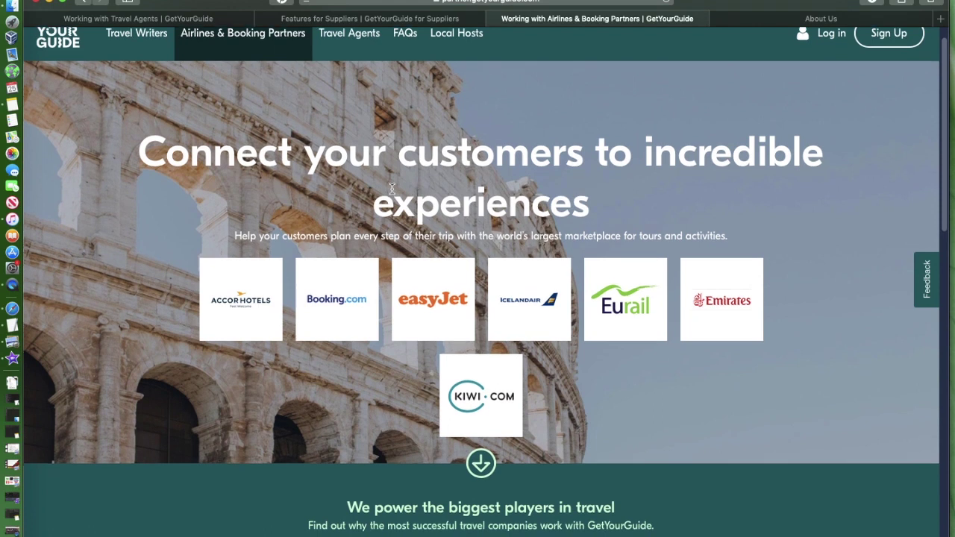
{"action": "scroll", "coordinate": [242, 187], "scroll_direction": "down", "scroll_amount": 2}
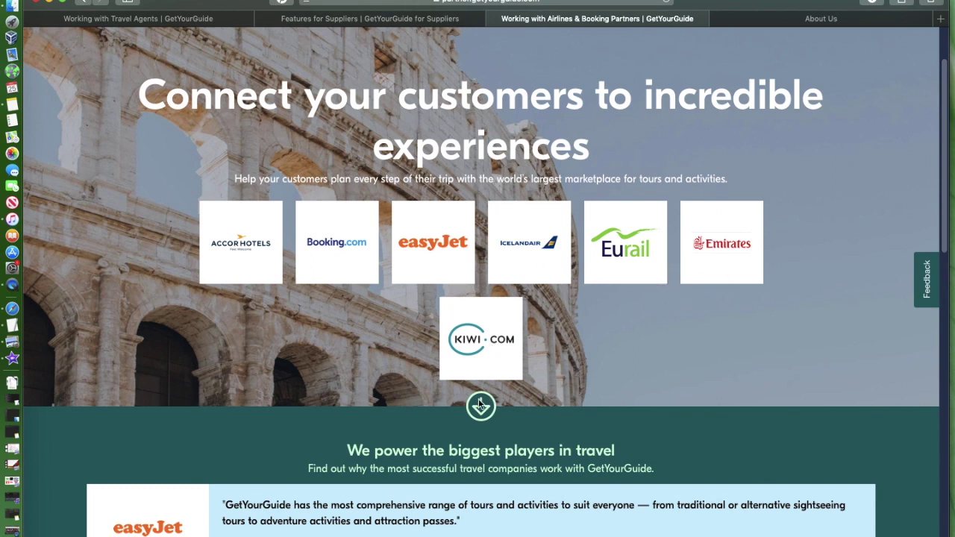
{"action": "scroll", "coordinate": [417, 385], "scroll_direction": "down", "scroll_amount": 5}
{"action": "scroll", "coordinate": [417, 384], "scroll_direction": "down", "scroll_amount": 6}
{"action": "scroll", "coordinate": [412, 382], "scroll_direction": "up", "scroll_amount": 15}
Step: Open the Working with Travel Agents page and read its Partner Program description
{"action": "left_click", "coordinate": [358, 68]}
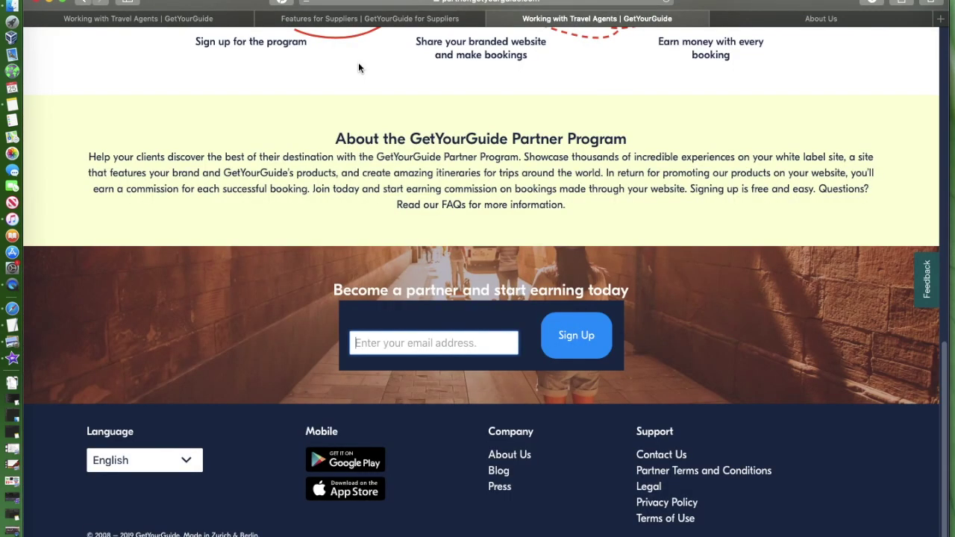
{"action": "scroll", "coordinate": [397, 300], "scroll_direction": "up", "scroll_amount": 6}
{"action": "scroll", "coordinate": [396, 301], "scroll_direction": "up", "scroll_amount": 12}
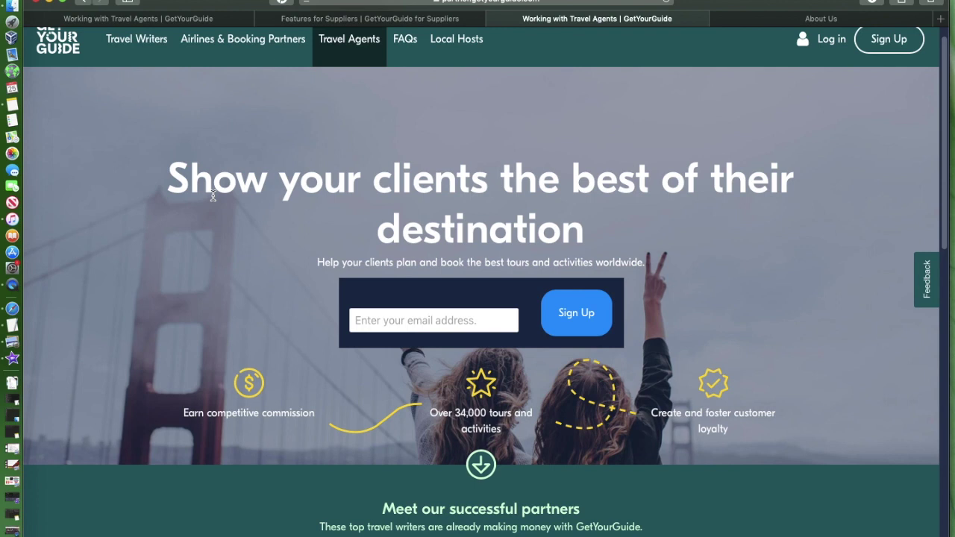
{"action": "scroll", "coordinate": [264, 255], "scroll_direction": "down", "scroll_amount": 2}
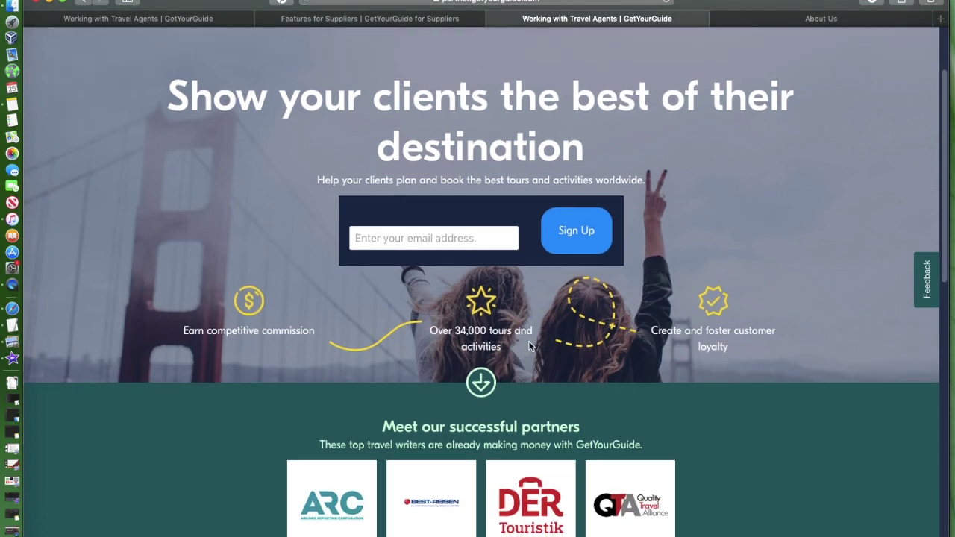
{"action": "scroll", "coordinate": [516, 335], "scroll_direction": "down", "scroll_amount": 1}
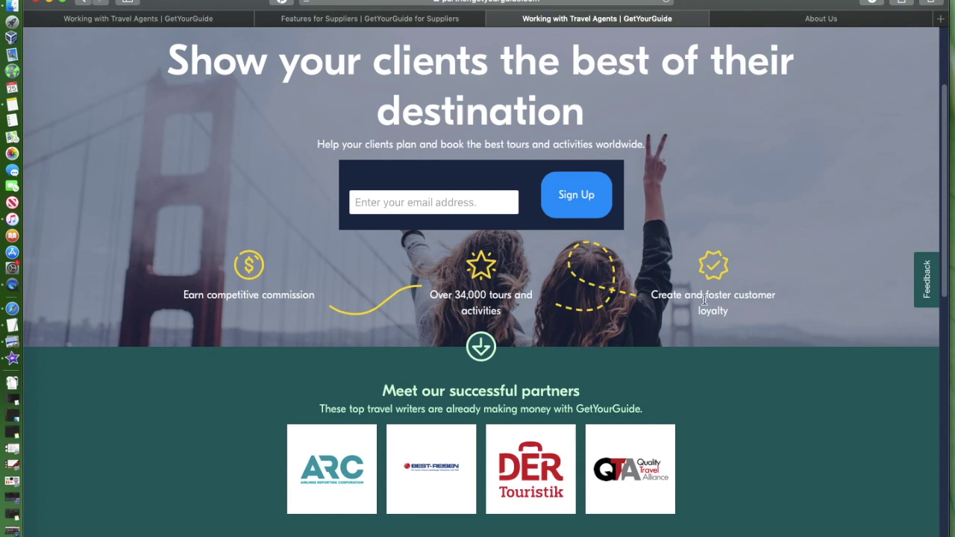
Step: Scroll down to the travel agents' partner sign-up section, then back up
{"action": "scroll", "coordinate": [397, 334], "scroll_direction": "down", "scroll_amount": 4}
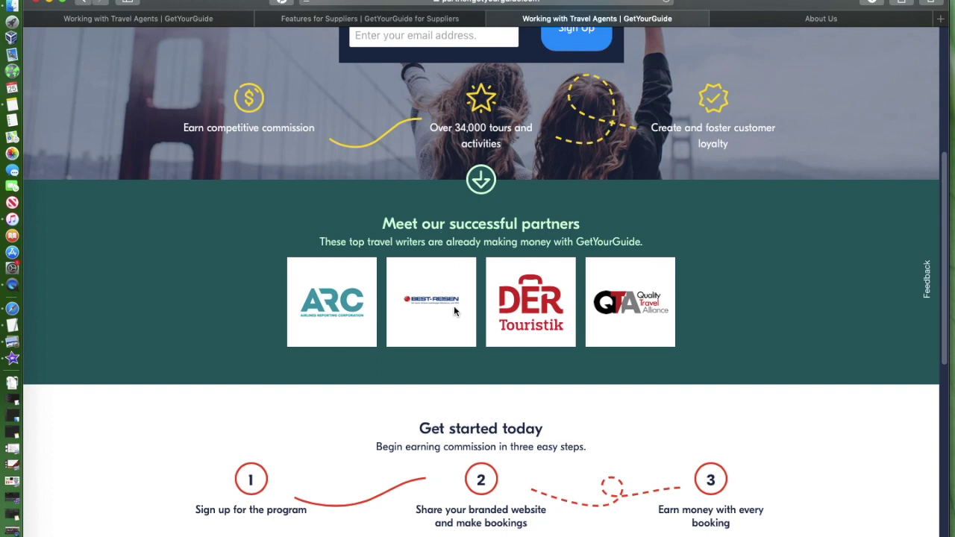
{"action": "scroll", "coordinate": [599, 325], "scroll_direction": "down", "scroll_amount": 1}
{"action": "scroll", "coordinate": [600, 322], "scroll_direction": "down", "scroll_amount": 1}
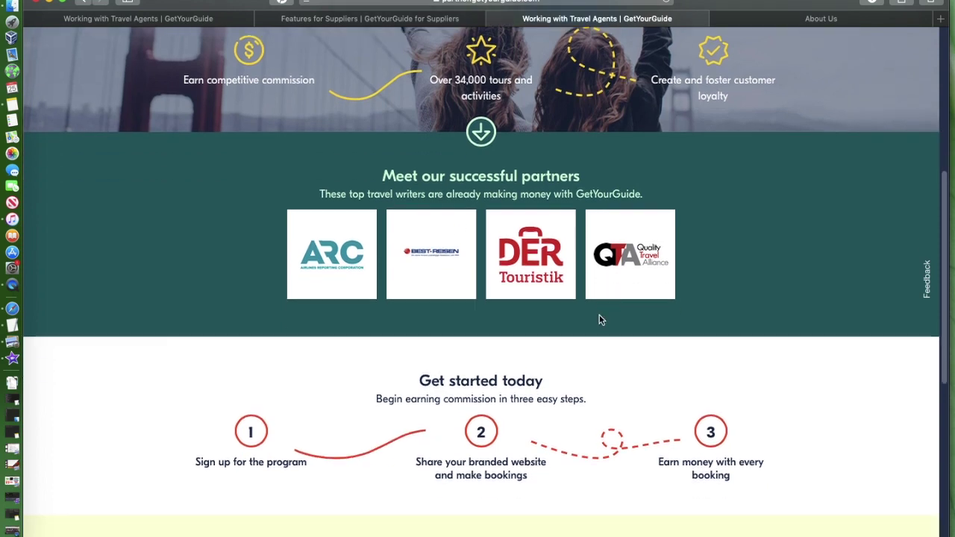
{"action": "scroll", "coordinate": [600, 319], "scroll_direction": "down", "scroll_amount": 3}
{"action": "scroll", "coordinate": [602, 320], "scroll_direction": "up", "scroll_amount": 1}
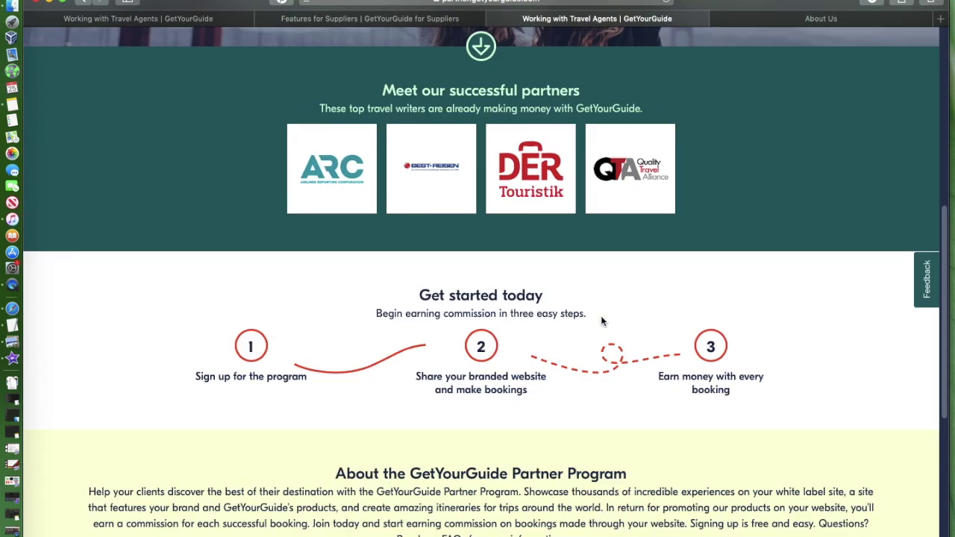
{"action": "scroll", "coordinate": [596, 313], "scroll_direction": "down", "scroll_amount": 1}
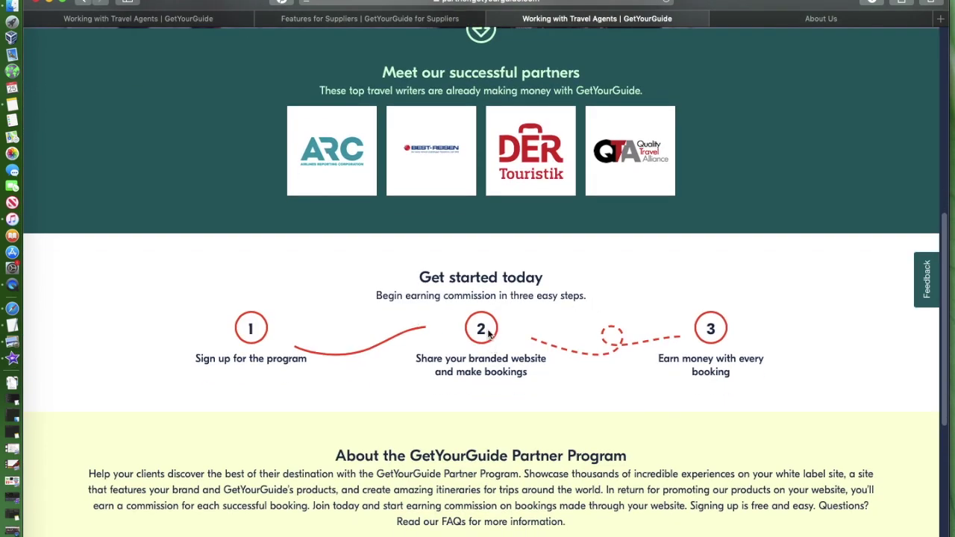
{"action": "scroll", "coordinate": [577, 314], "scroll_direction": "down", "scroll_amount": 2}
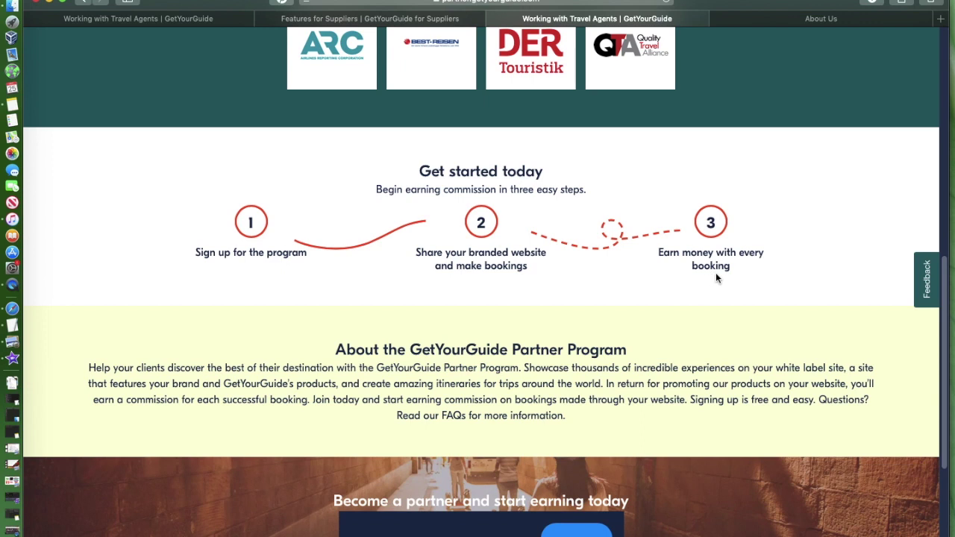
{"action": "scroll", "coordinate": [431, 301], "scroll_direction": "down", "scroll_amount": 5}
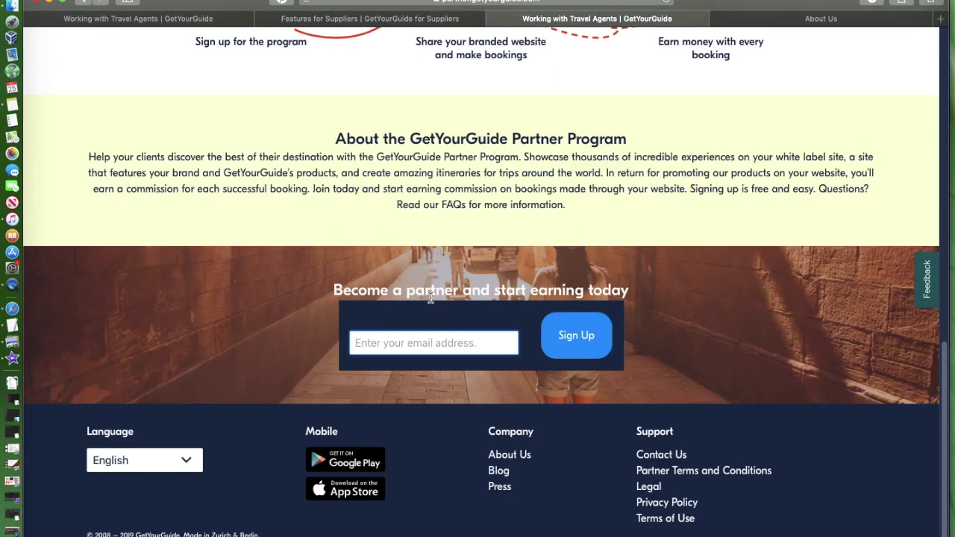
{"action": "scroll", "coordinate": [430, 299], "scroll_direction": "up", "scroll_amount": 10}
{"action": "scroll", "coordinate": [431, 306], "scroll_direction": "up", "scroll_amount": 3}
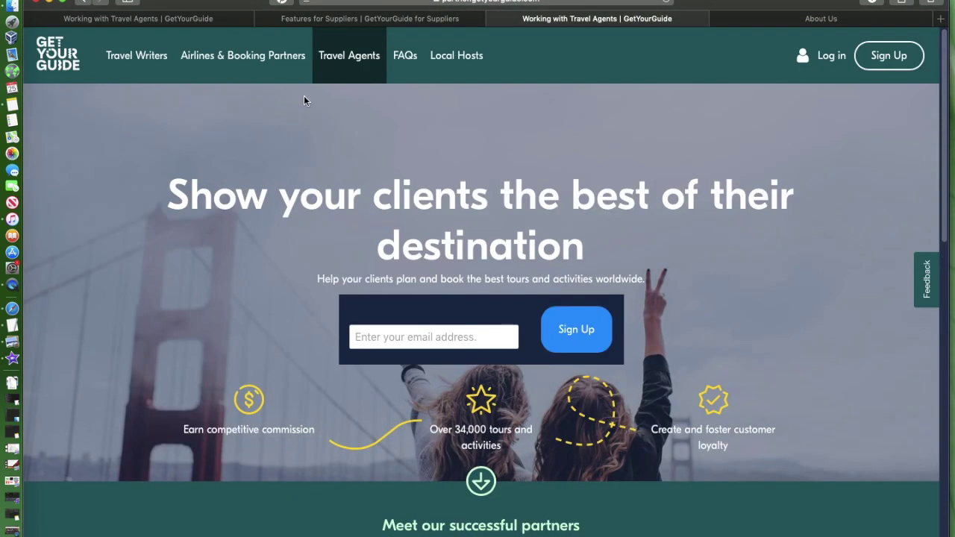
{"action": "left_click", "coordinate": [475, 62]}
{"action": "scroll", "coordinate": [461, 253], "scroll_direction": "up", "scroll_amount": 4}
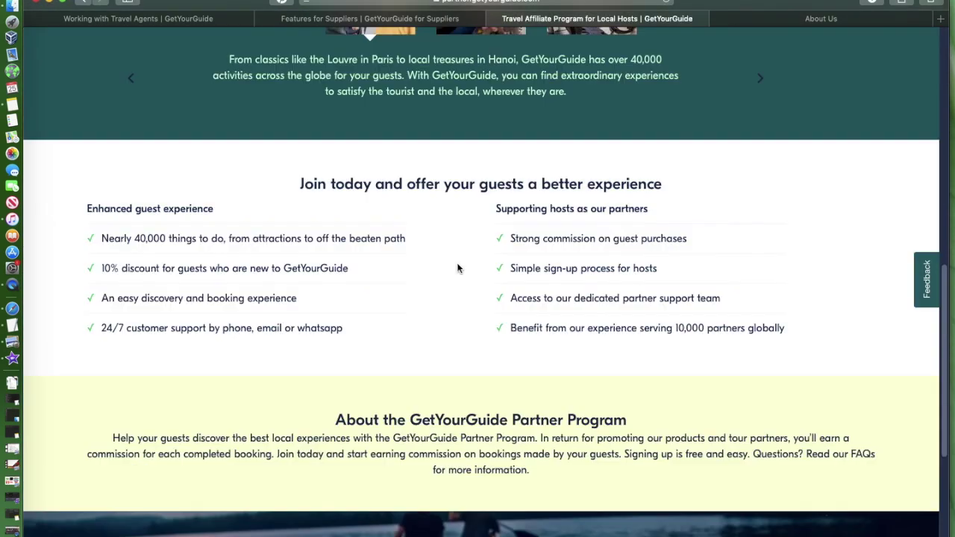
{"action": "scroll", "coordinate": [309, 236], "scroll_direction": "up", "scroll_amount": 10}
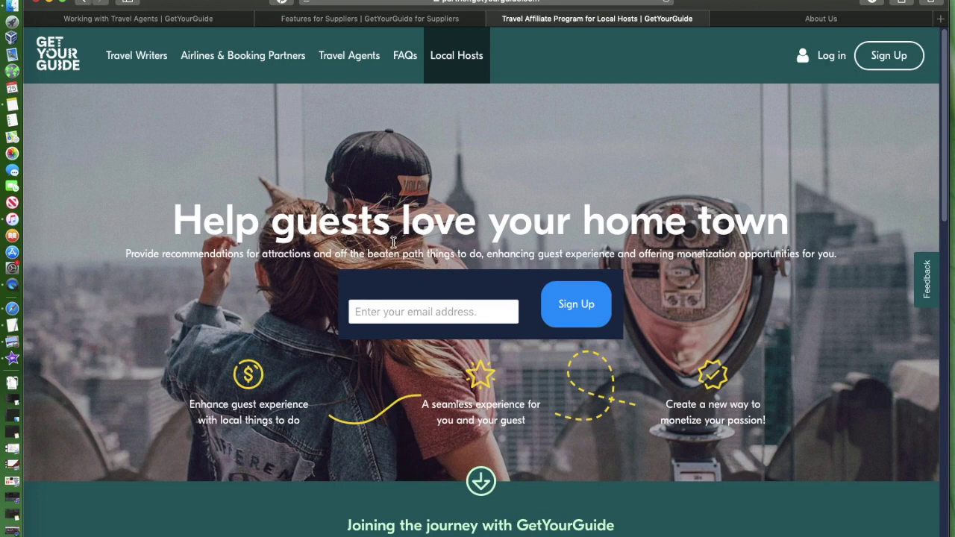
{"action": "scroll", "coordinate": [392, 241], "scroll_direction": "down", "scroll_amount": 5}
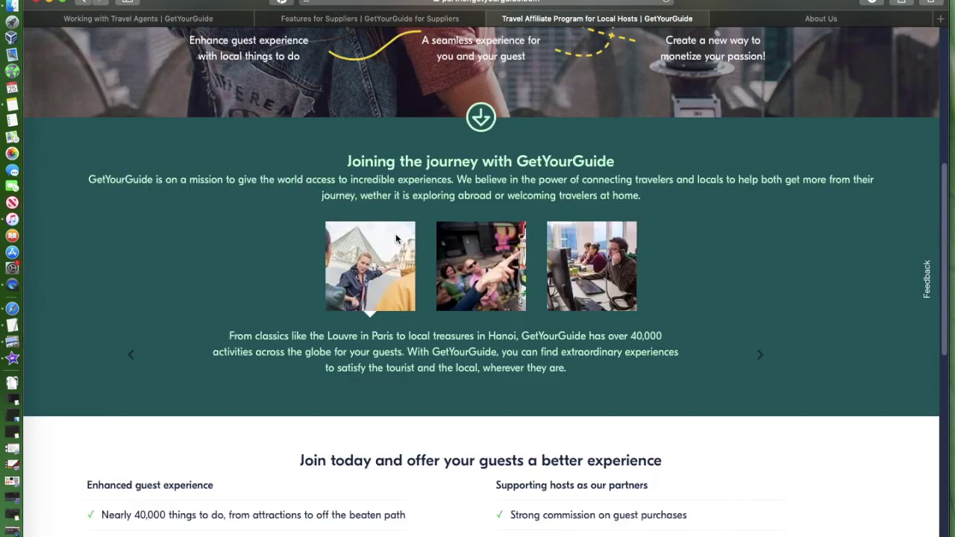
{"action": "scroll", "coordinate": [395, 243], "scroll_direction": "down", "scroll_amount": 3}
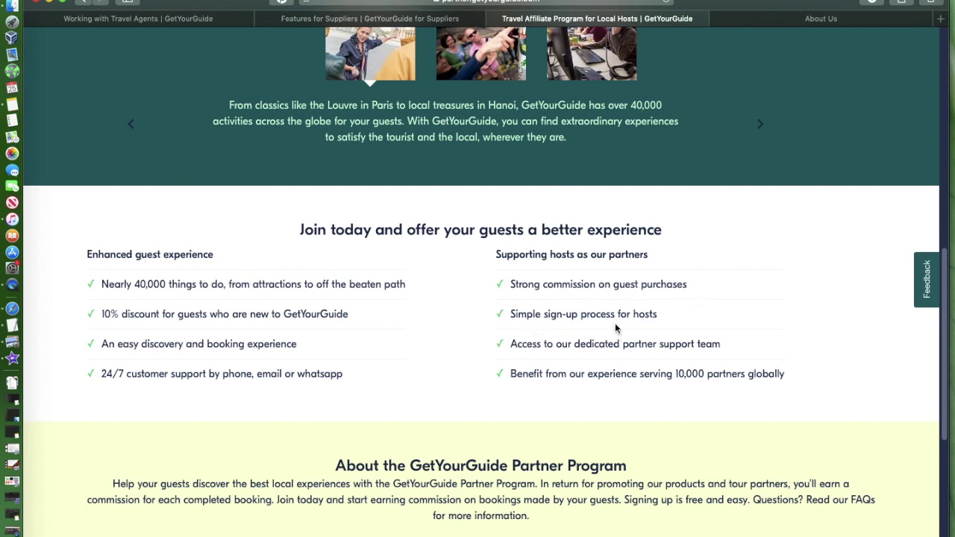
{"action": "scroll", "coordinate": [502, 345], "scroll_direction": "up", "scroll_amount": 15}
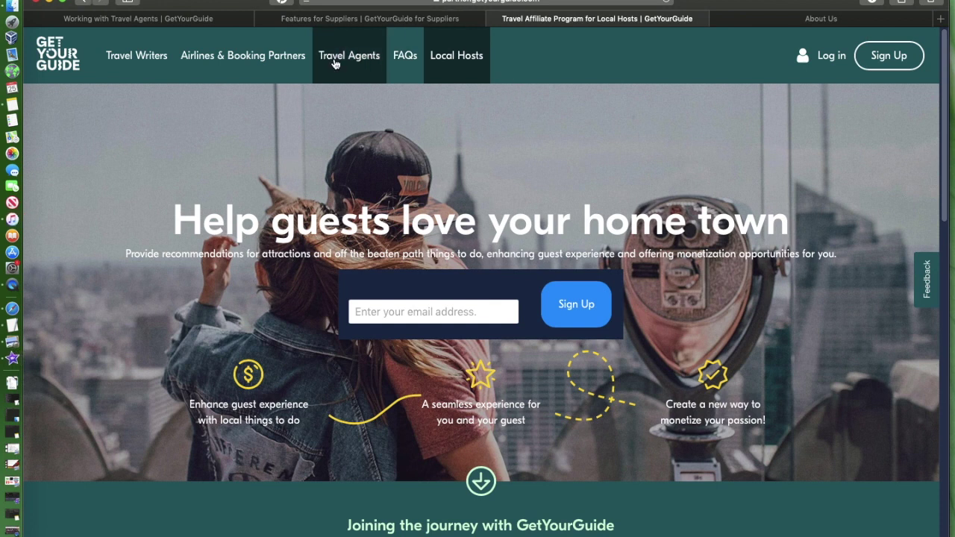
Step: Open the partner FAQs and scroll through the question list
{"action": "left_click", "coordinate": [404, 59]}
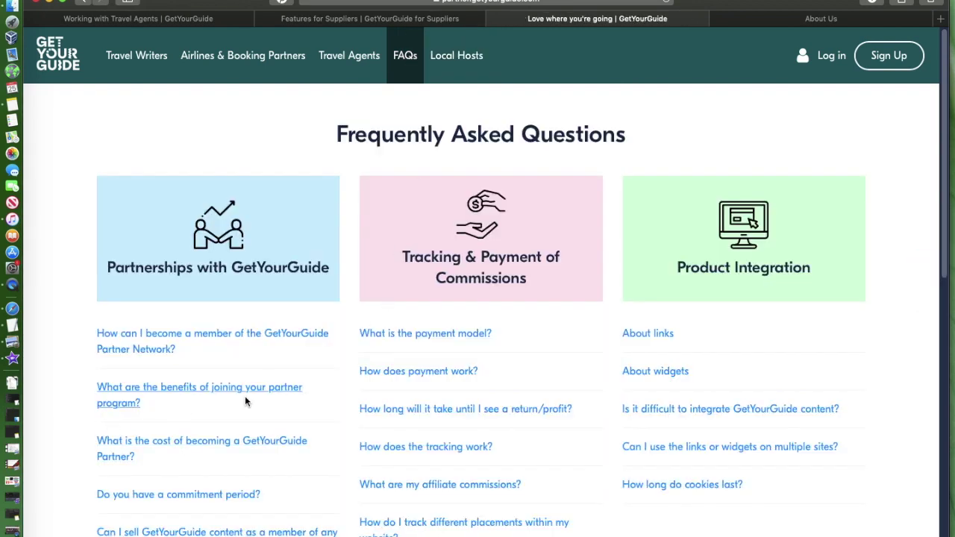
{"action": "scroll", "coordinate": [244, 393], "scroll_direction": "down", "scroll_amount": 3}
{"action": "scroll", "coordinate": [245, 391], "scroll_direction": "down", "scroll_amount": 5}
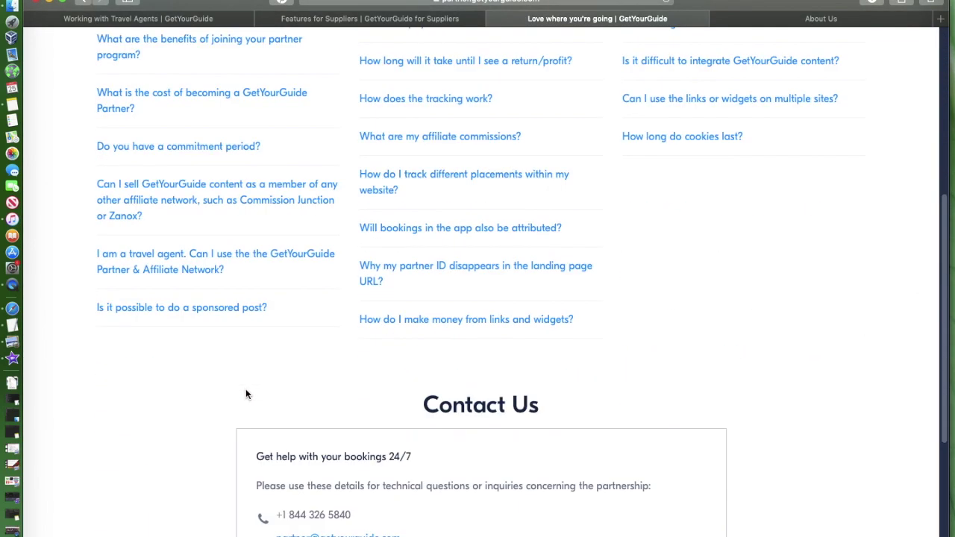
{"action": "scroll", "coordinate": [245, 389], "scroll_direction": "down", "scroll_amount": 5}
{"action": "scroll", "coordinate": [246, 387], "scroll_direction": "up", "scroll_amount": 12}
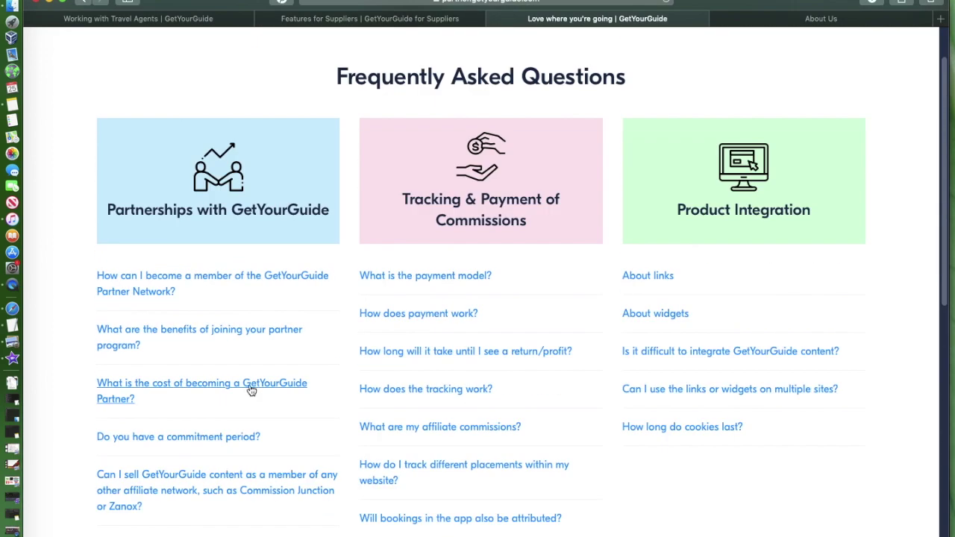
{"action": "scroll", "coordinate": [224, 365], "scroll_direction": "down", "scroll_amount": 5}
{"action": "scroll", "coordinate": [218, 364], "scroll_direction": "up", "scroll_amount": 2}
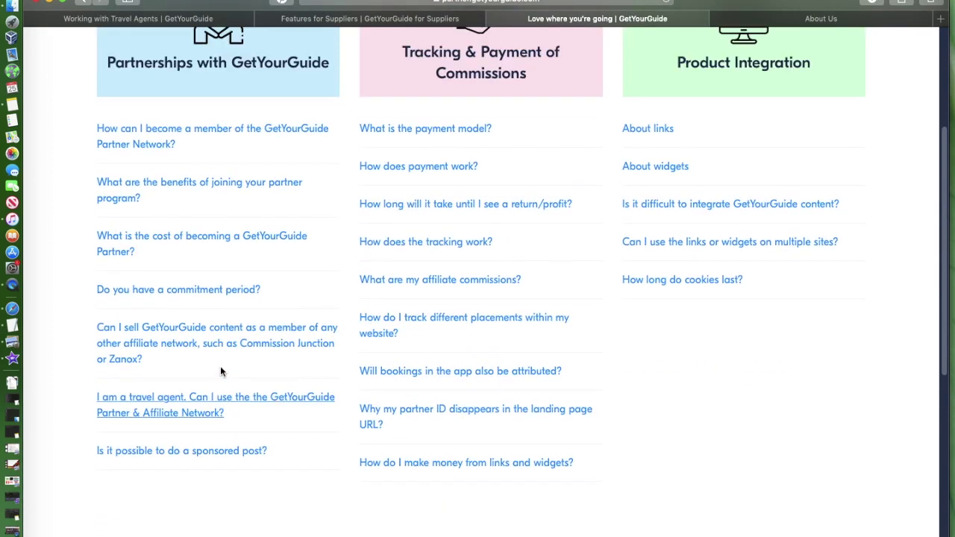
{"action": "scroll", "coordinate": [220, 370], "scroll_direction": "up", "scroll_amount": 1}
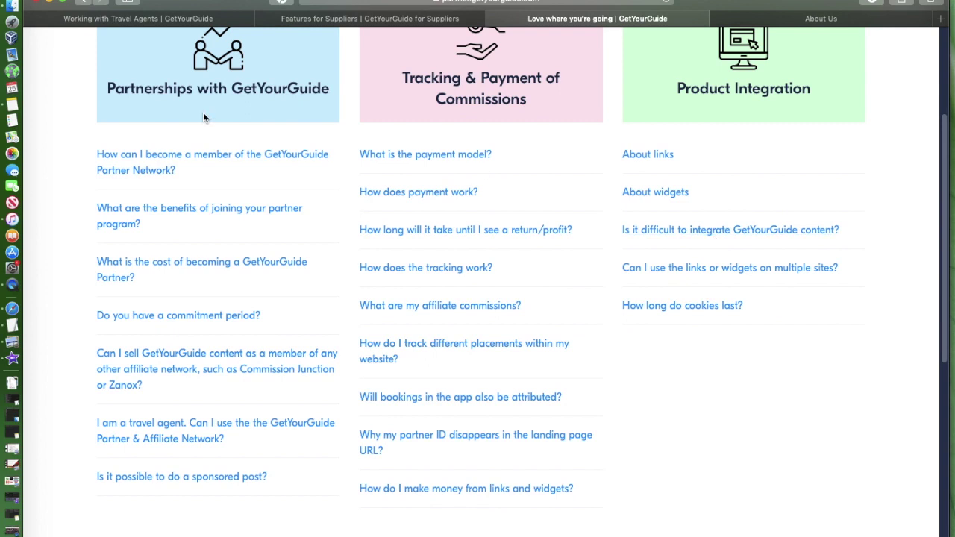
{"action": "scroll", "coordinate": [311, 250], "scroll_direction": "up", "scroll_amount": 2}
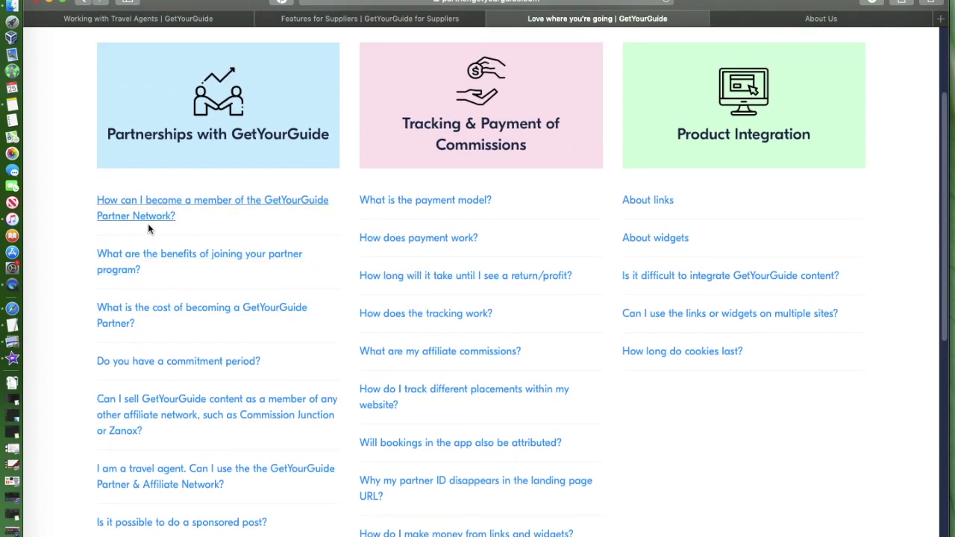
Step: Read how to become a Partner Network member, return to the FAQs, then show About Us
{"action": "left_click", "coordinate": [147, 203]}
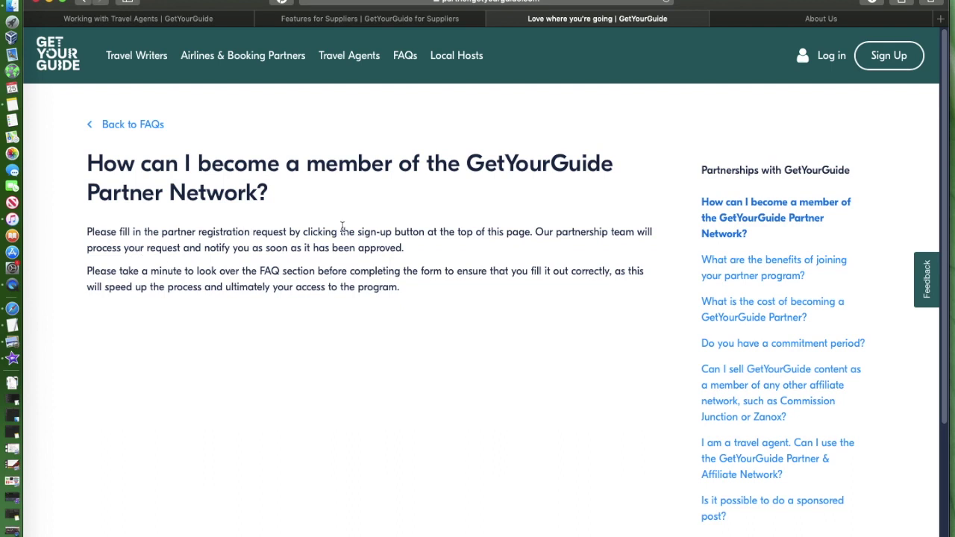
{"action": "left_click", "coordinate": [146, 127]}
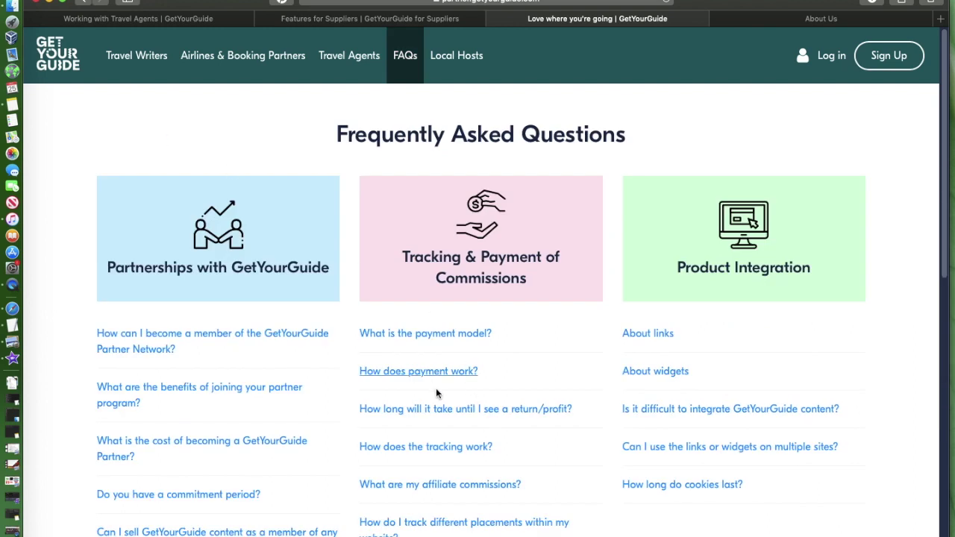
{"action": "scroll", "coordinate": [434, 386], "scroll_direction": "down", "scroll_amount": 3}
{"action": "scroll", "coordinate": [431, 386], "scroll_direction": "up", "scroll_amount": 1}
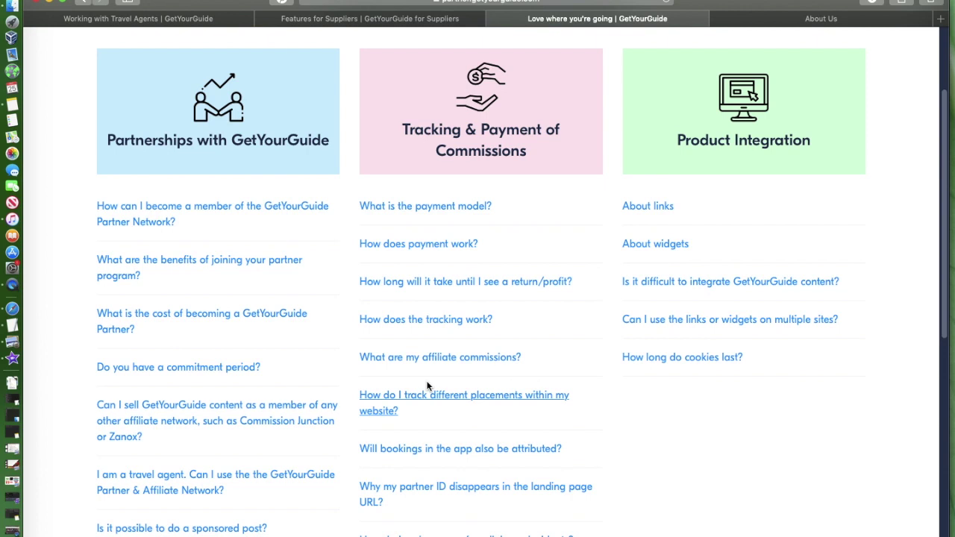
{"action": "scroll", "coordinate": [427, 385], "scroll_direction": "up", "scroll_amount": 3}
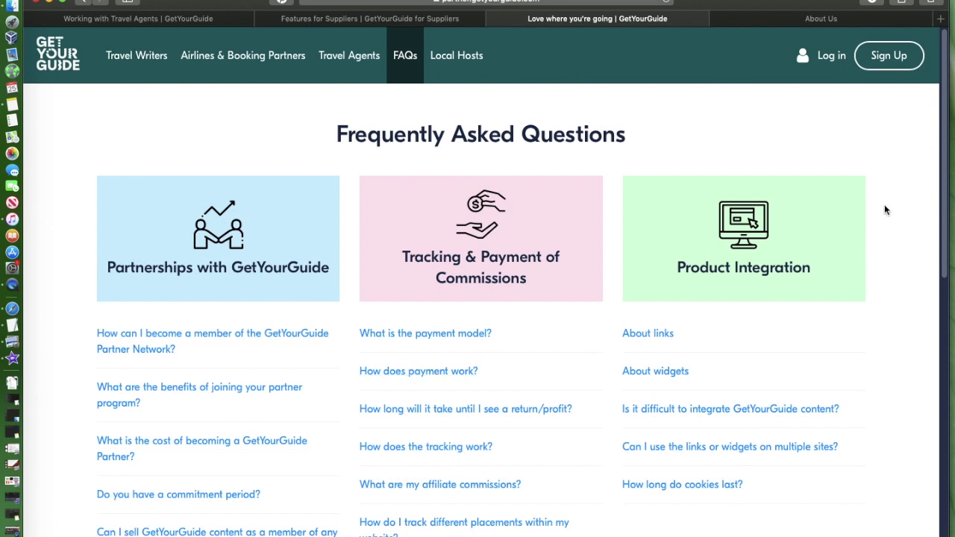
{"action": "left_click", "coordinate": [859, 21]}
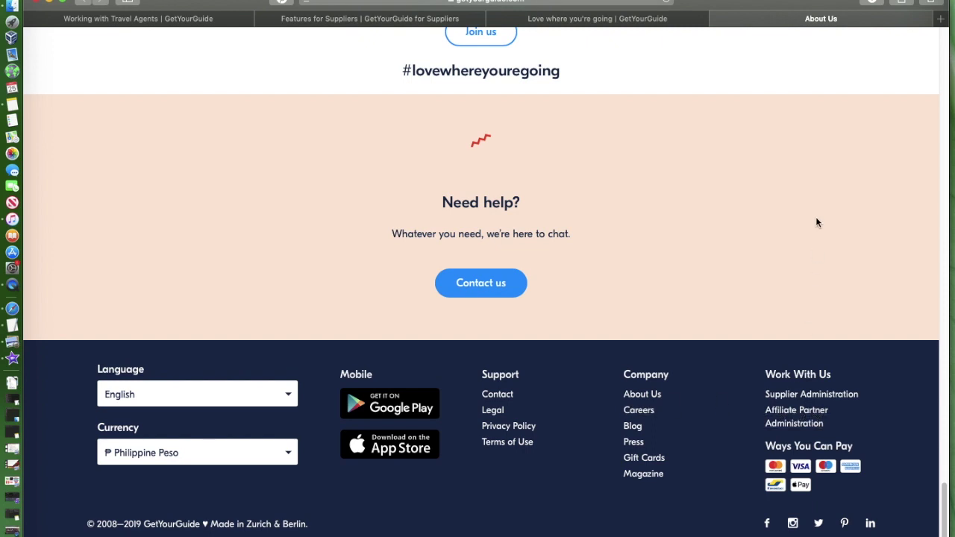
Step: Replace the FAQs with the Travel Agents page and view it from its top
{"action": "left_click", "coordinate": [572, 20]}
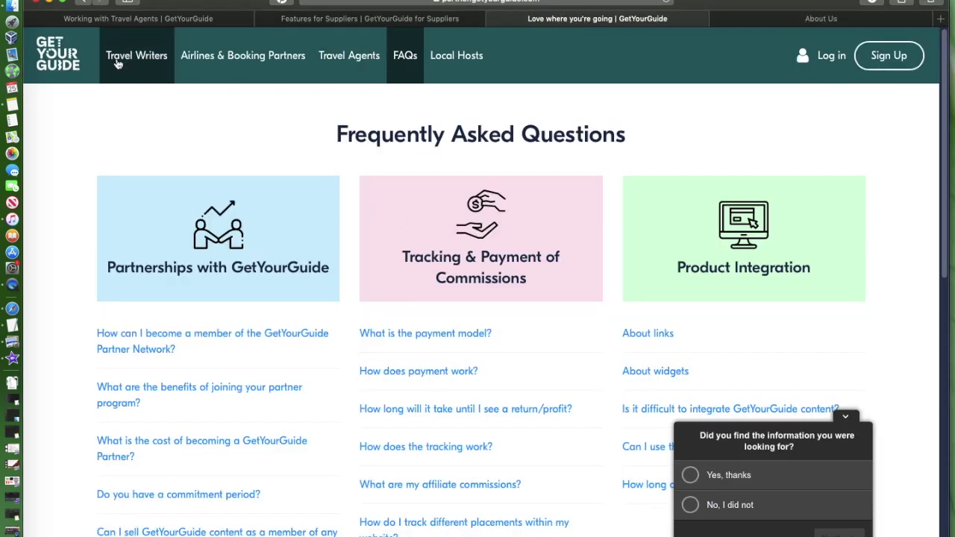
{"action": "left_click", "coordinate": [344, 71]}
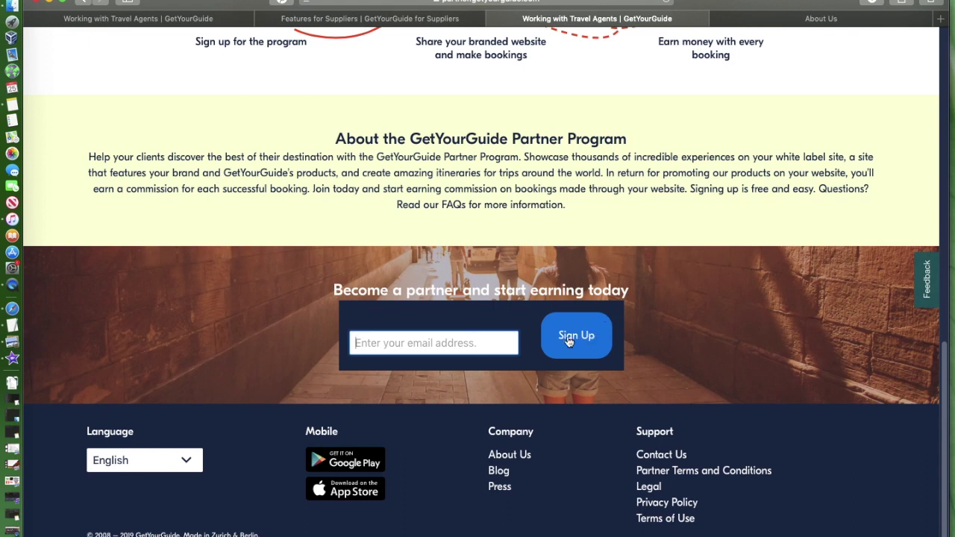
{"action": "left_click", "coordinate": [86, 22]}
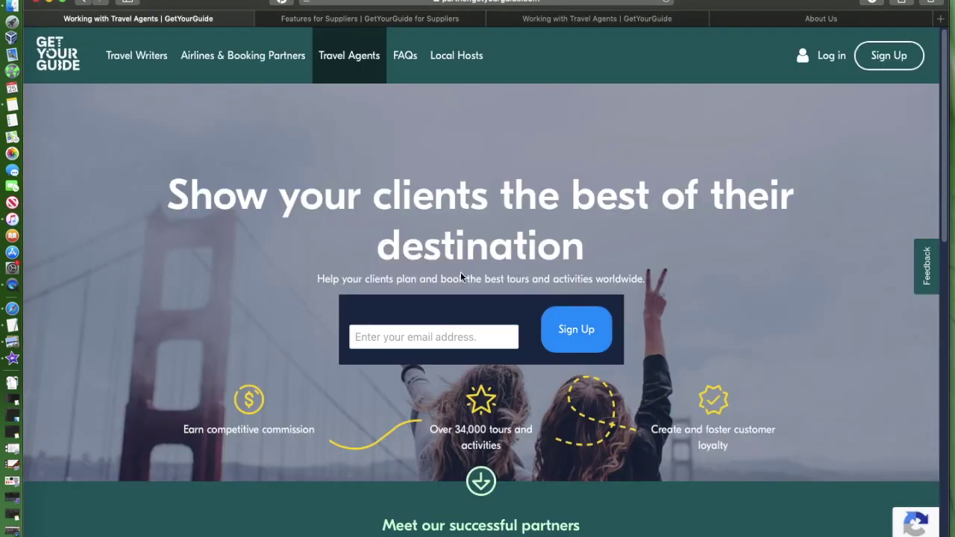
{"action": "scroll", "coordinate": [429, 217], "scroll_direction": "down", "scroll_amount": 5}
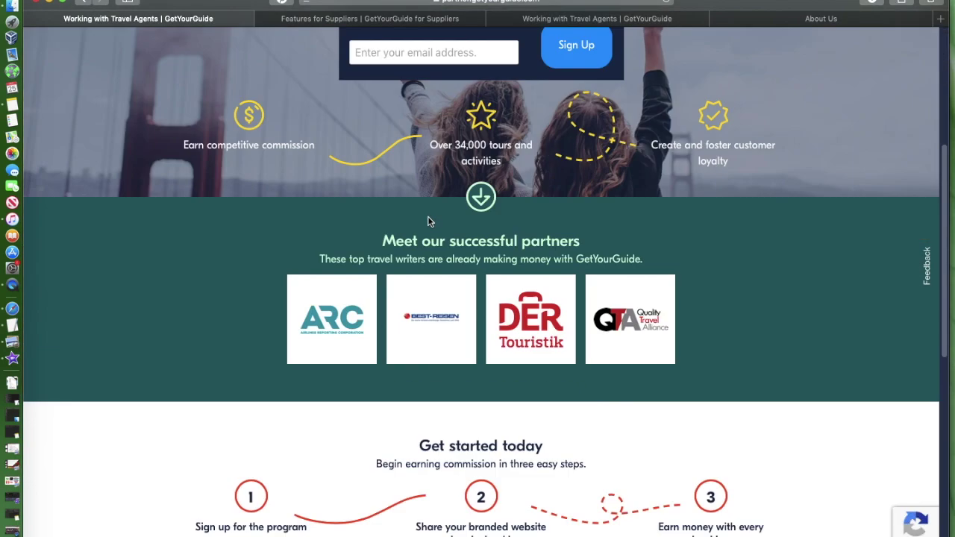
{"action": "scroll", "coordinate": [430, 217], "scroll_direction": "up", "scroll_amount": 5}
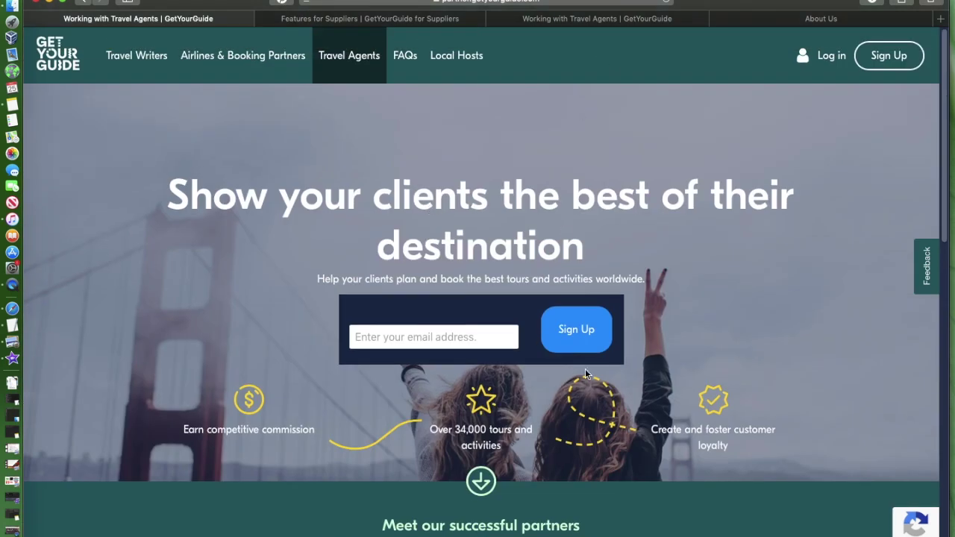
Step: Open the partner Sign Up form and enter the business e-mail address
{"action": "left_click", "coordinate": [578, 329]}
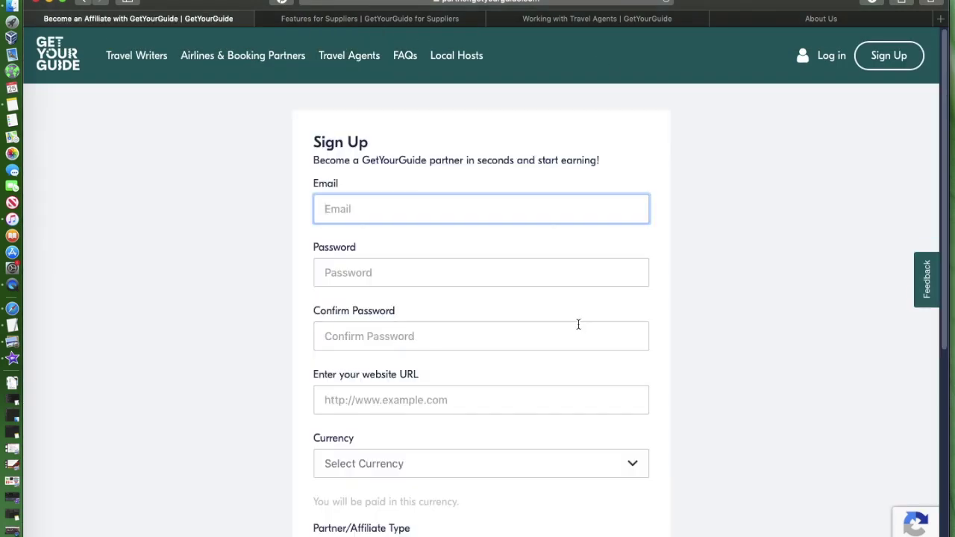
{"action": "scroll", "coordinate": [577, 327], "scroll_direction": "down", "scroll_amount": 3}
{"action": "scroll", "coordinate": [576, 327], "scroll_direction": "up", "scroll_amount": 3}
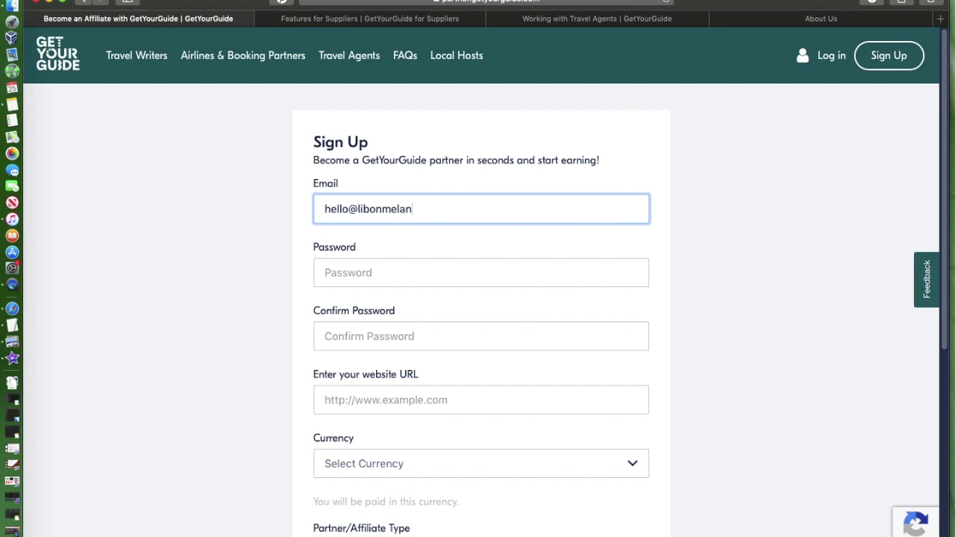
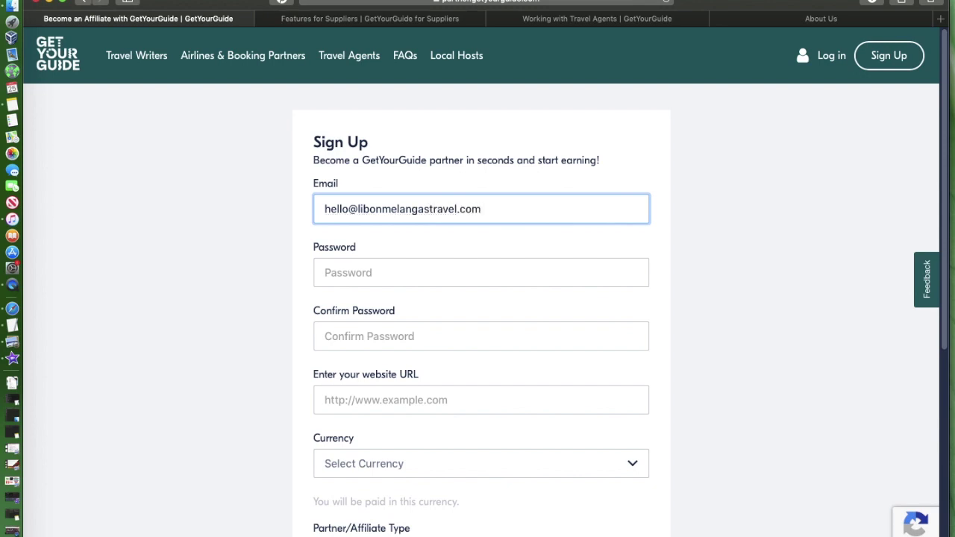
Step: Enter the account password and confirm it in the second field
{"action": "left_click", "coordinate": [340, 274]}
{"action": "type", "text": "***"}
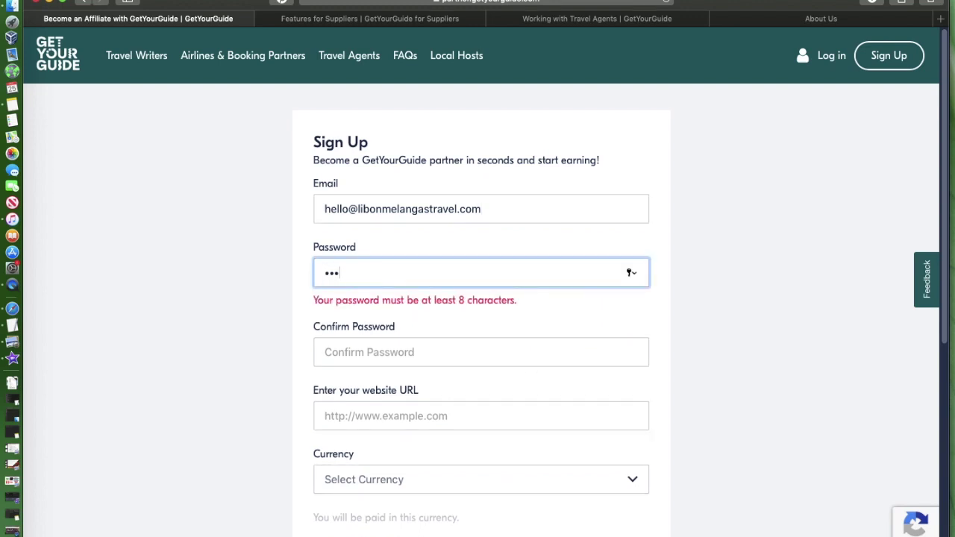
{"action": "key", "text": "BackSpace"}
{"action": "key", "text": "BackSpace"}
{"action": "key", "text": "BackSpace"}
{"action": "type", "text": "************"}
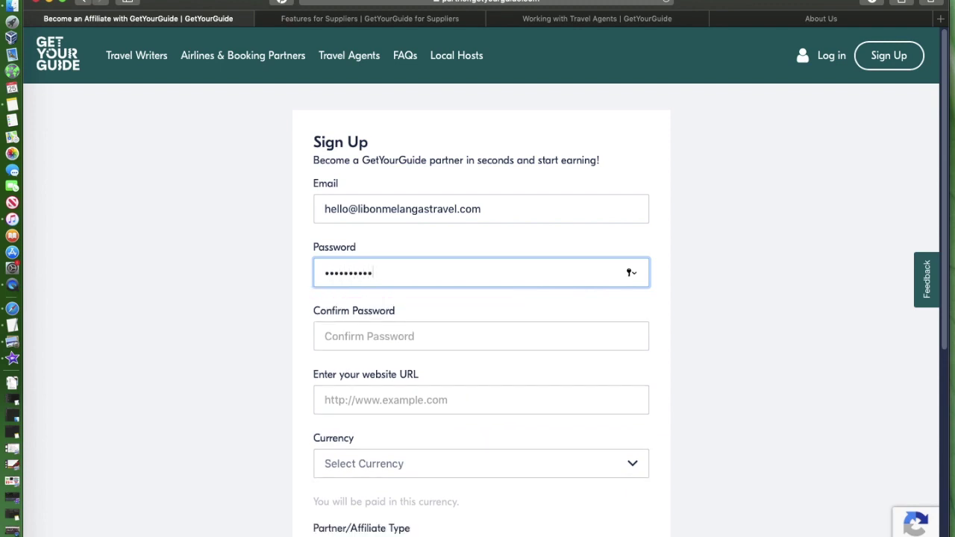
{"action": "type", "text": "***"}
{"action": "left_click", "coordinate": [339, 337]}
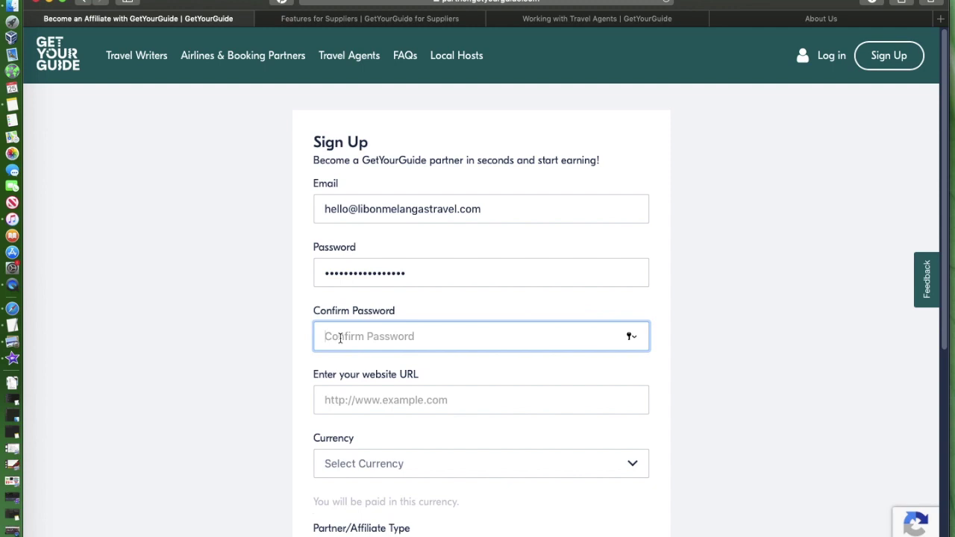
{"action": "type", "text": "*******"}
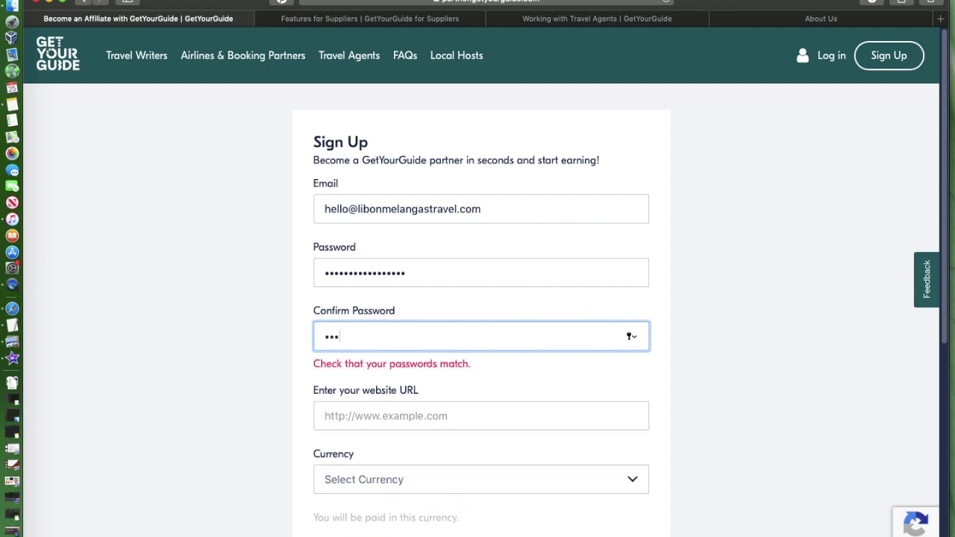
{"action": "type", "text": "*********"}
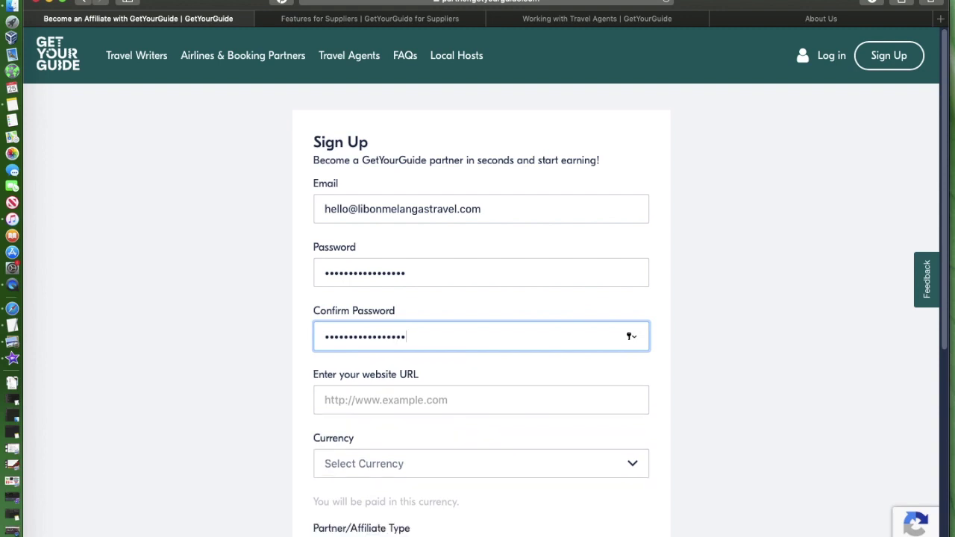
{"action": "left_click", "coordinate": [397, 403]}
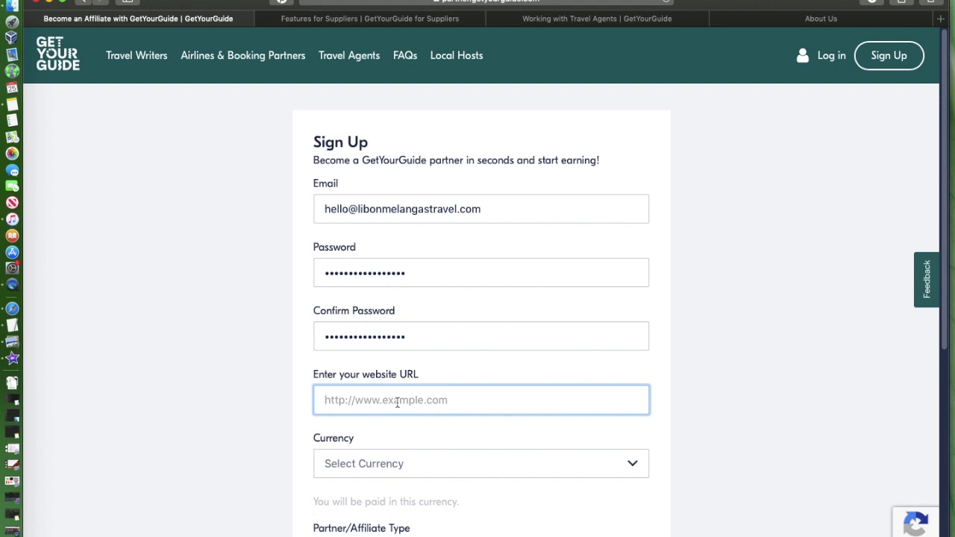
{"action": "type", "text": "www"}
{"action": "key", "text": "BackSpace"}
{"action": "key", "text": "BackSpace"}
{"action": "key", "text": "BackSpace"}
{"action": "type", "text": "https"}
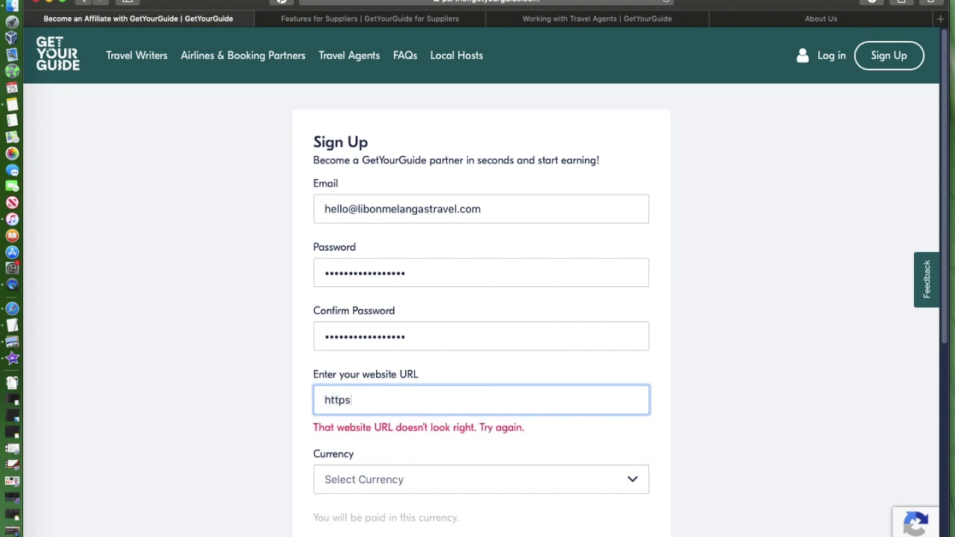
{"action": "key", "text": "BackSpace"}
{"action": "type", "text": "://www.li"}
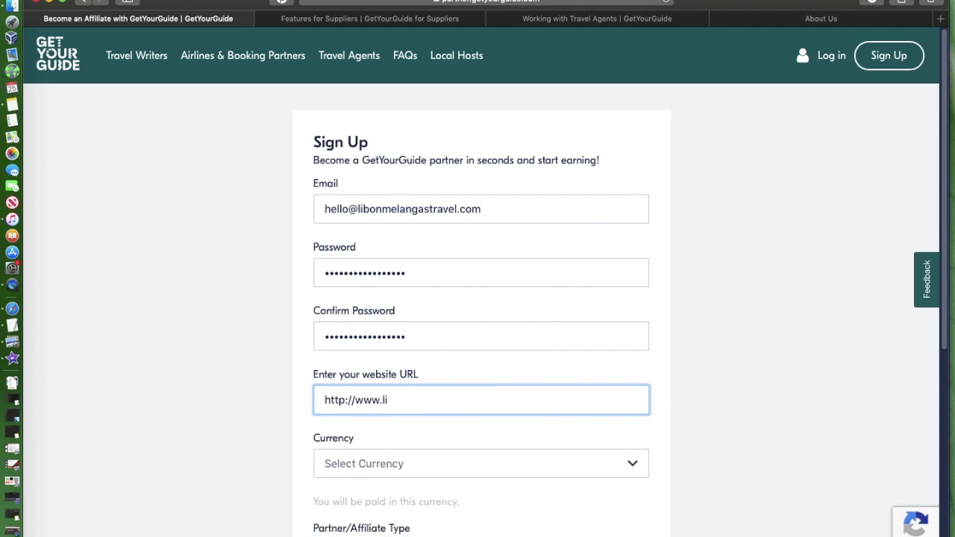
{"action": "type", "text": "bonmelangastravel.com"}
Step: Set the payout currency to USD and partner type to promoting on my website
{"action": "left_click", "coordinate": [462, 463]}
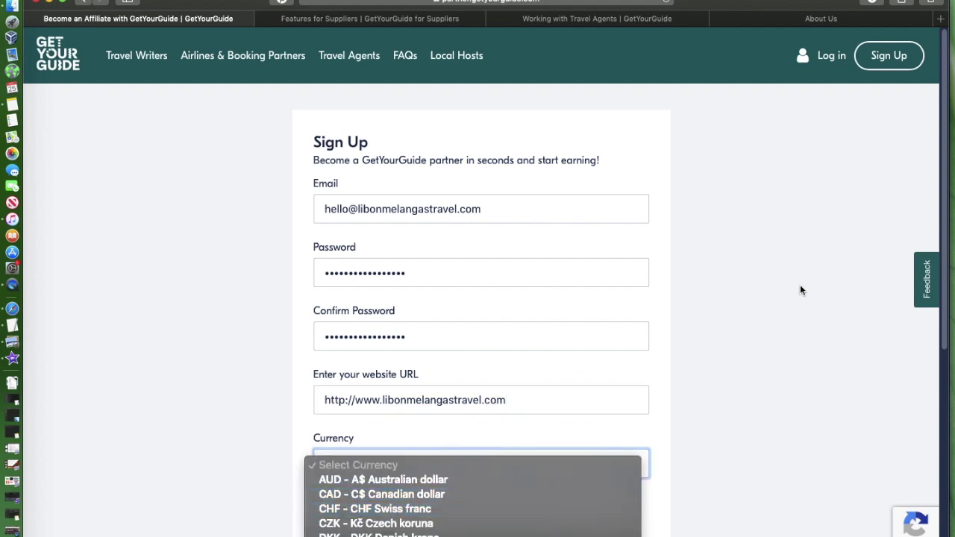
{"action": "scroll", "coordinate": [802, 291], "scroll_direction": "down", "scroll_amount": 5}
{"action": "left_click", "coordinate": [638, 127]}
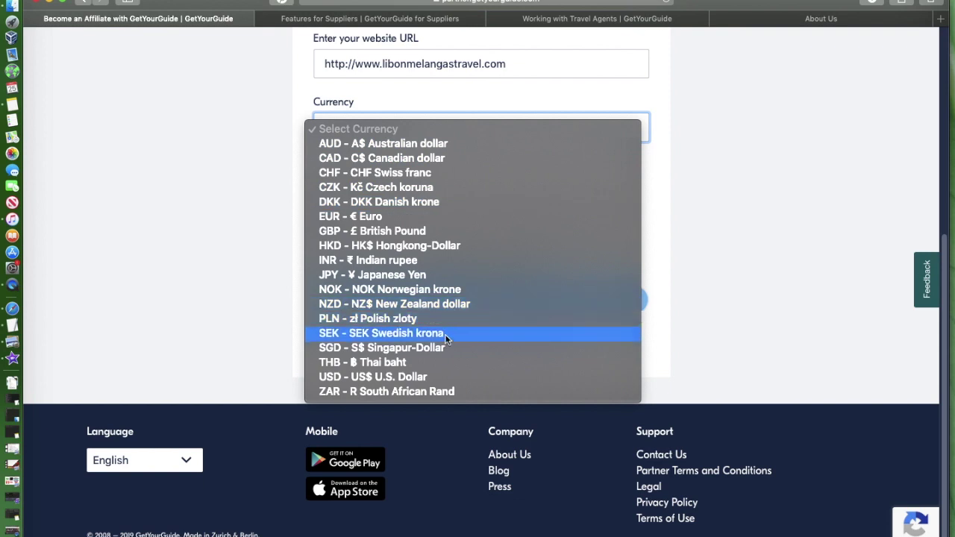
{"action": "left_click", "coordinate": [420, 376]}
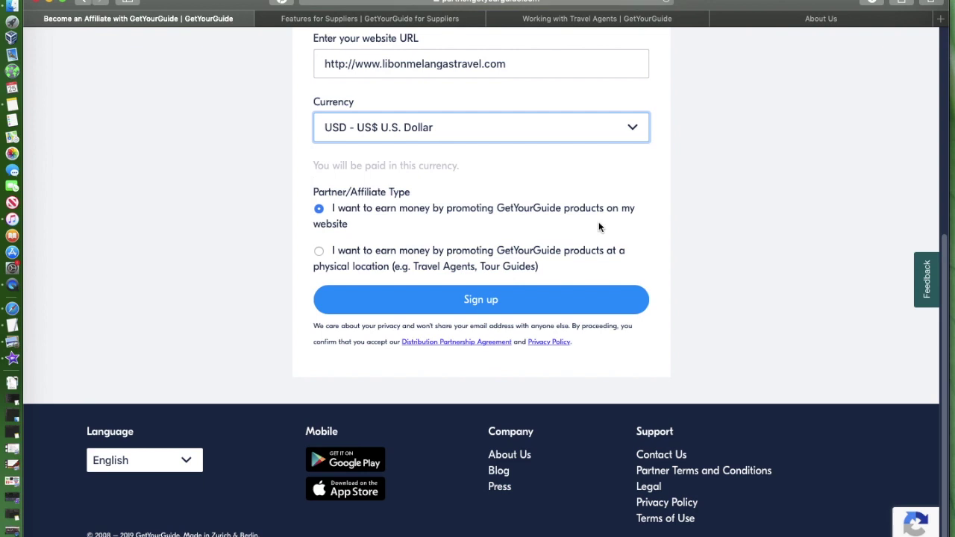
{"action": "left_click", "coordinate": [319, 253]}
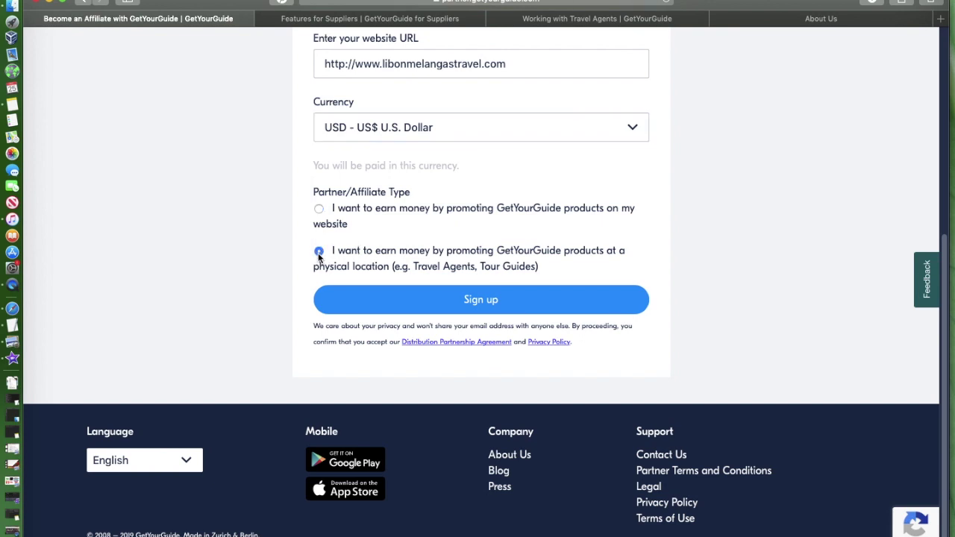
{"action": "left_click", "coordinate": [319, 209]}
Step: Submit the signup, decline Safari's password saving, and log in with the new credentials
{"action": "left_click", "coordinate": [485, 309]}
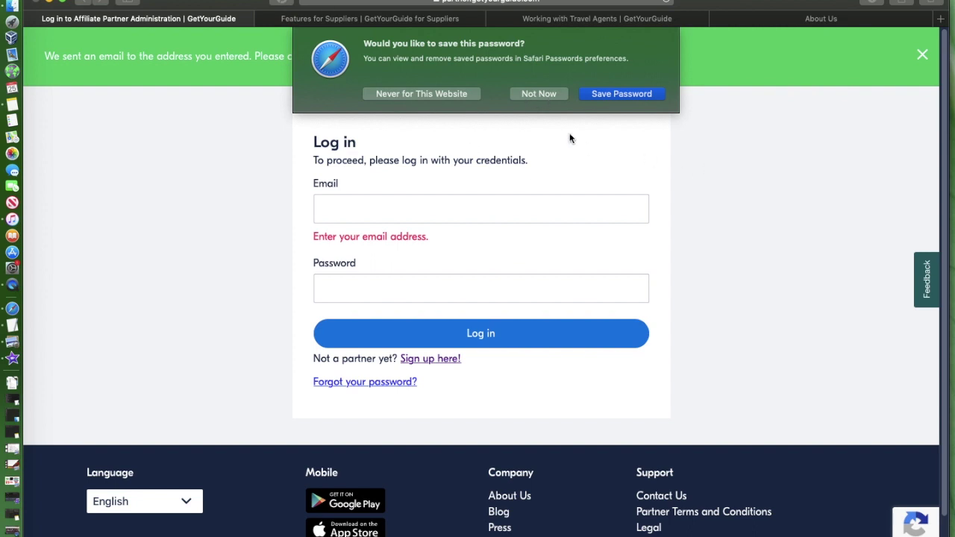
{"action": "left_click", "coordinate": [534, 95]}
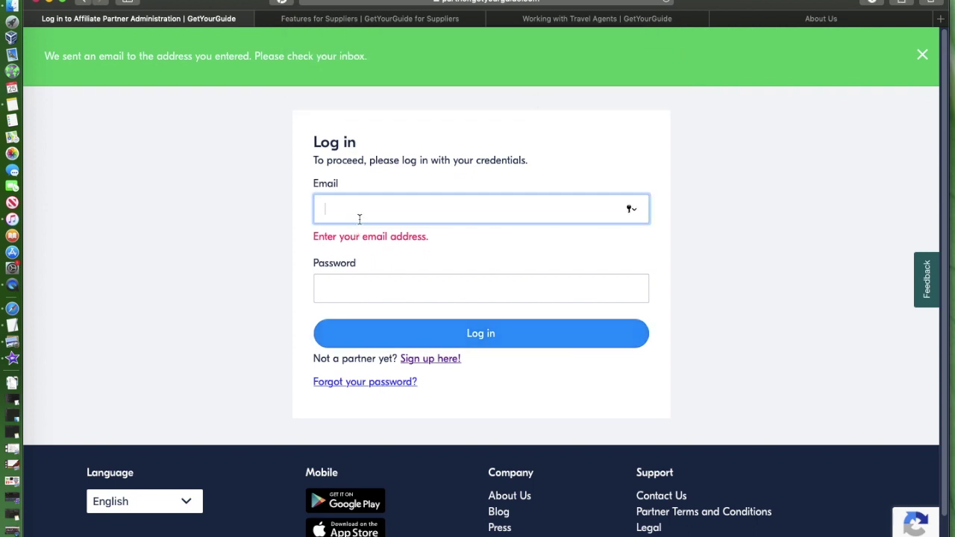
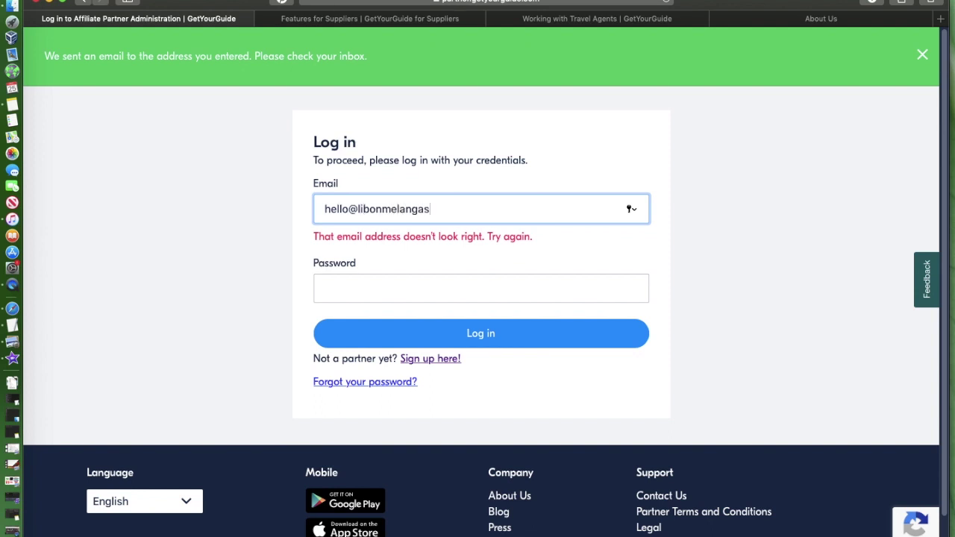
{"action": "left_click", "coordinate": [405, 277]}
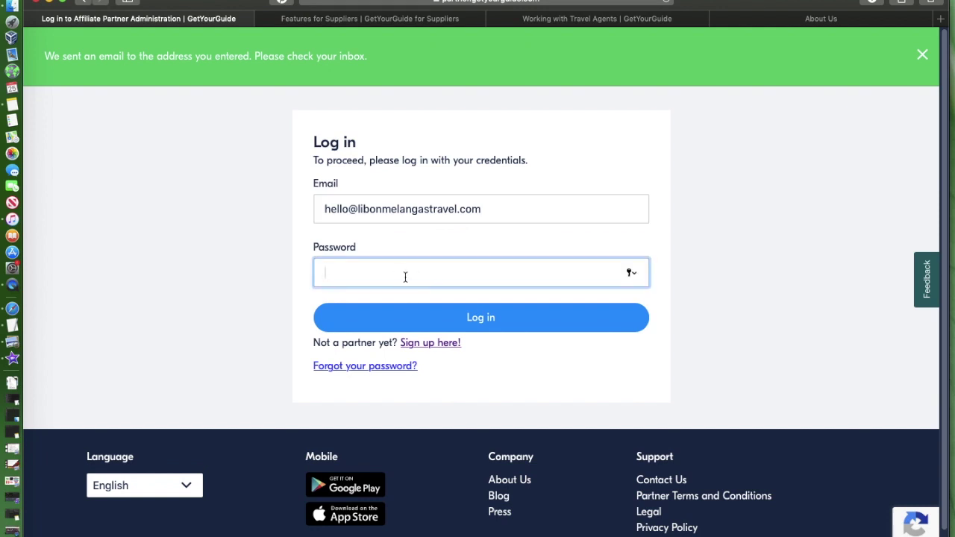
{"action": "type", "text": "••••••••••••••••"}
{"action": "left_click", "coordinate": [500, 323]}
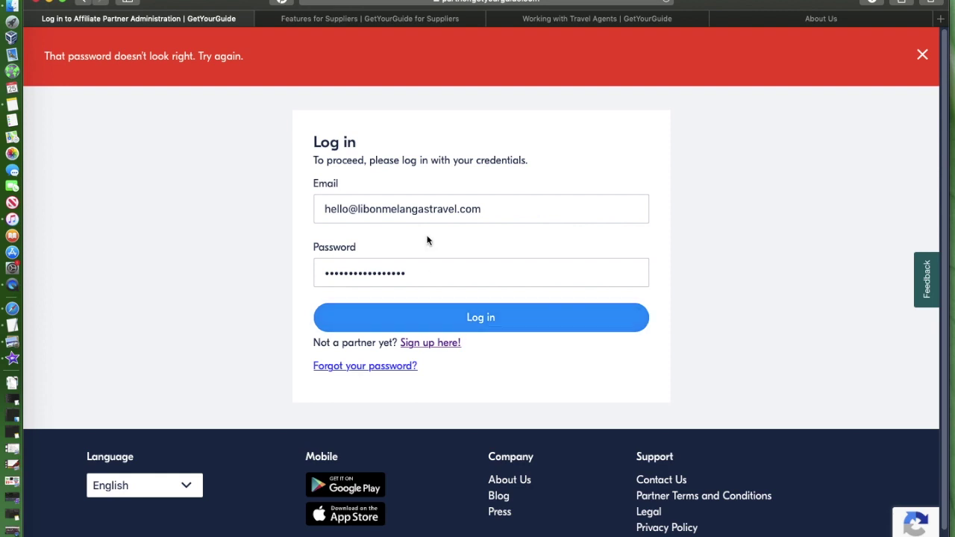
Step: Overwrite the rejected password with a retyped one and retry the login
{"action": "left_click", "coordinate": [418, 276]}
{"action": "left_click_drag", "start_coordinate": [417, 276], "coordinate": [261, 274]}
{"action": "type", "text": "••••"}
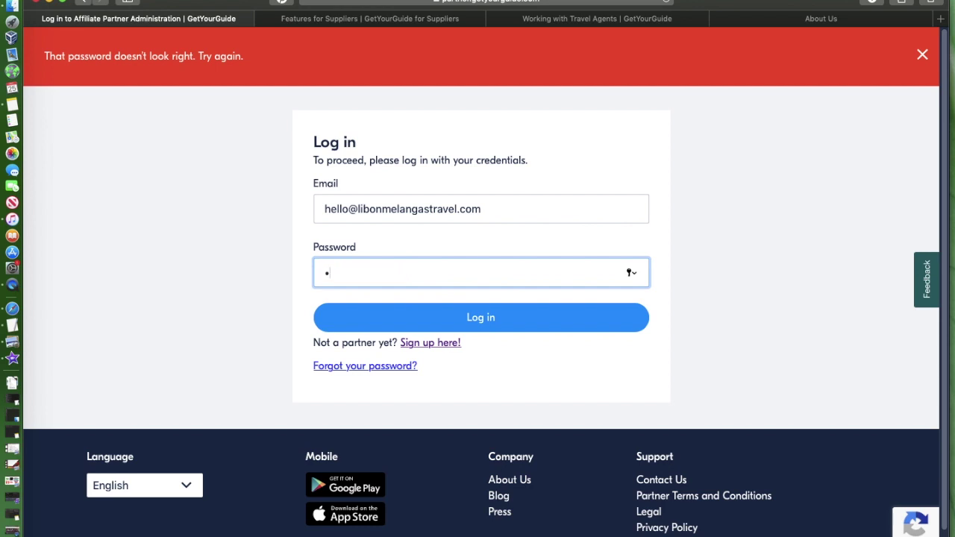
{"action": "type", "text": "••••••••••••"}
{"action": "left_click", "coordinate": [448, 317]}
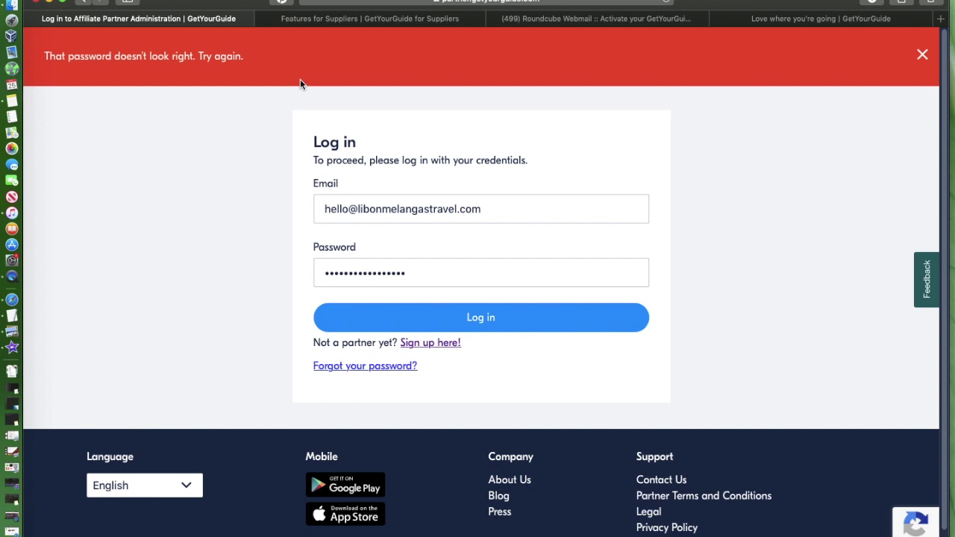
Step: Switch to Roundcube Webmail and view the 'Activate your GetYourGuide Partner Program account now' email
{"action": "left_click", "coordinate": [573, 18]}
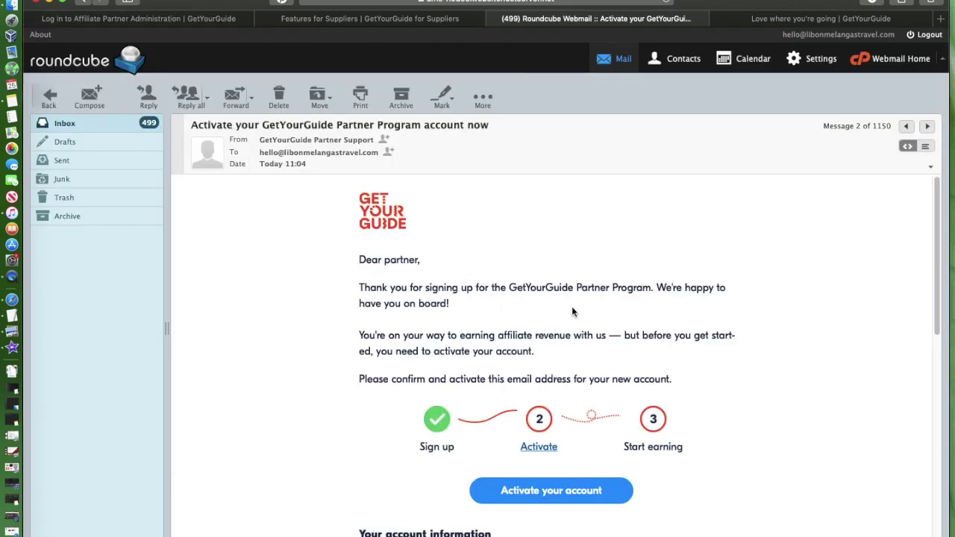
{"action": "scroll", "coordinate": [572, 306], "scroll_direction": "down", "scroll_amount": 1}
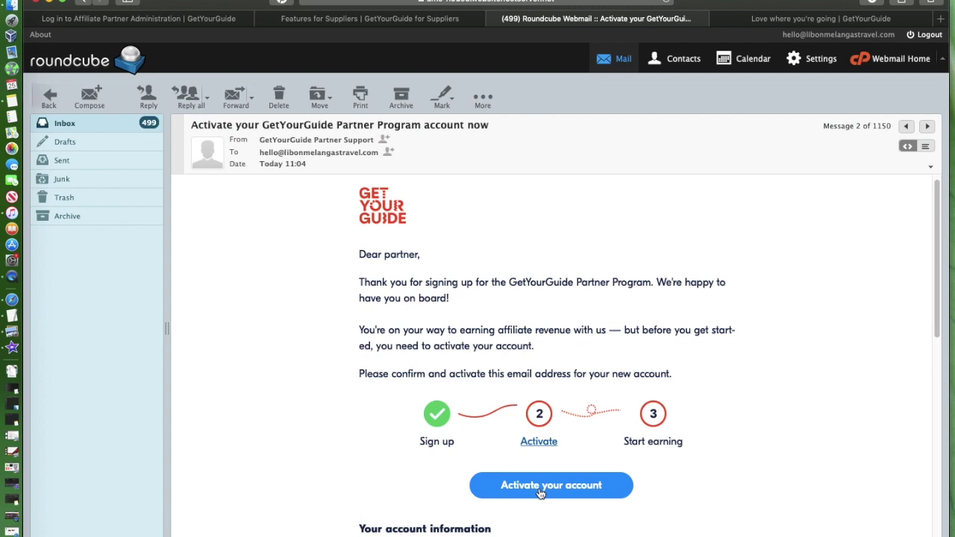
Step: Open the partner Getting started page and scroll through its Link, Activity widget and City widget options
{"action": "left_click", "coordinate": [781, 21]}
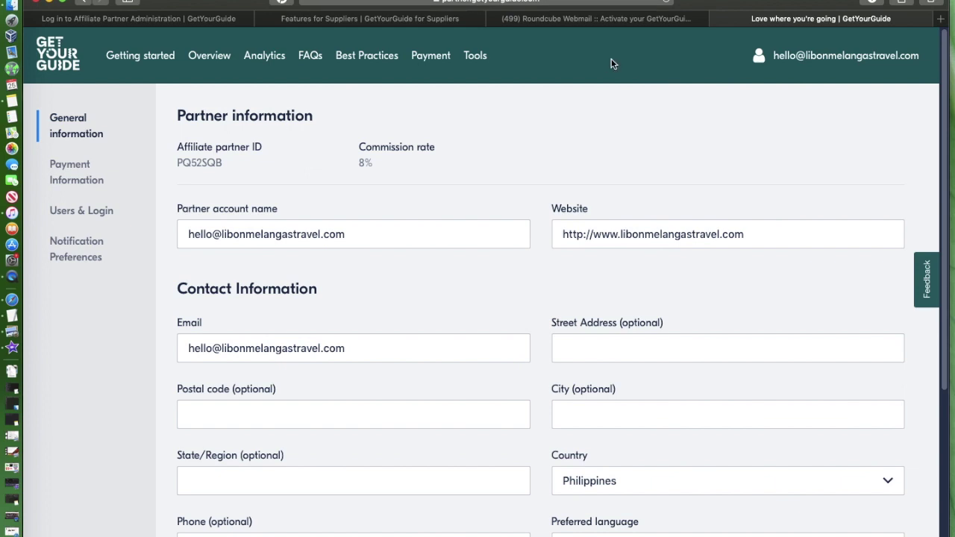
{"action": "left_click", "coordinate": [148, 61]}
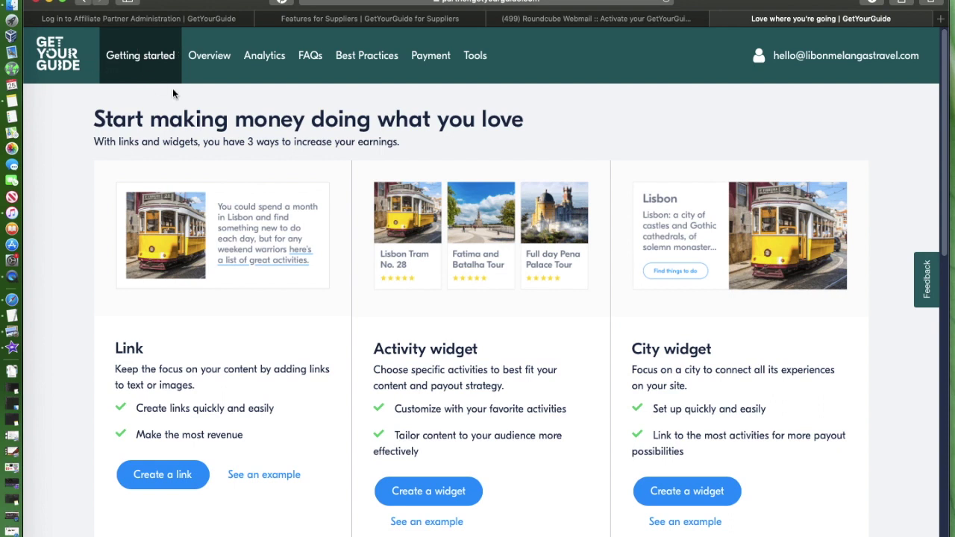
{"action": "scroll", "coordinate": [225, 246], "scroll_direction": "down", "scroll_amount": 3}
{"action": "scroll", "coordinate": [226, 246], "scroll_direction": "up", "scroll_amount": 3}
{"action": "scroll", "coordinate": [226, 241], "scroll_direction": "down", "scroll_amount": 5}
{"action": "scroll", "coordinate": [225, 242], "scroll_direction": "up", "scroll_amount": 5}
{"action": "scroll", "coordinate": [530, 186], "scroll_direction": "down", "scroll_amount": 1}
{"action": "scroll", "coordinate": [530, 185], "scroll_direction": "down", "scroll_amount": 1}
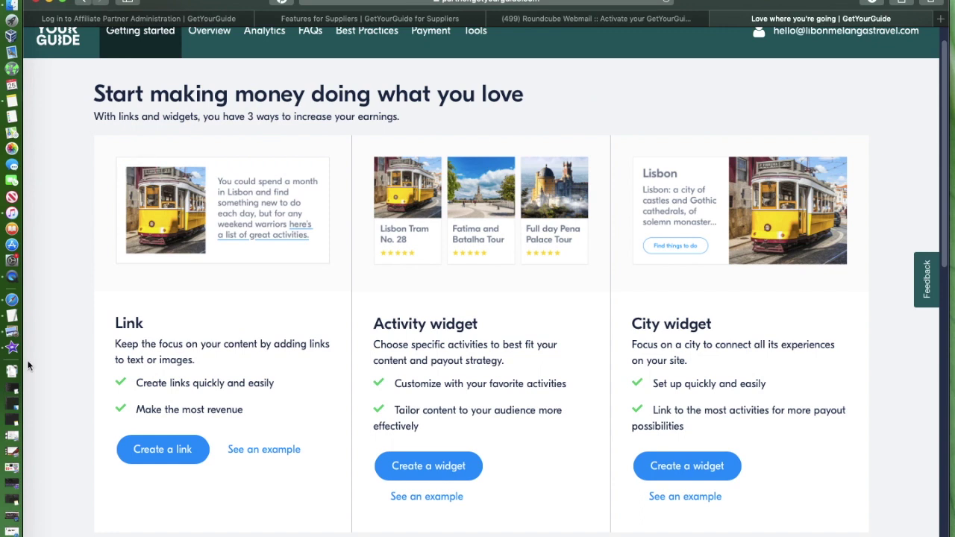
{"action": "left_click", "coordinate": [263, 451]}
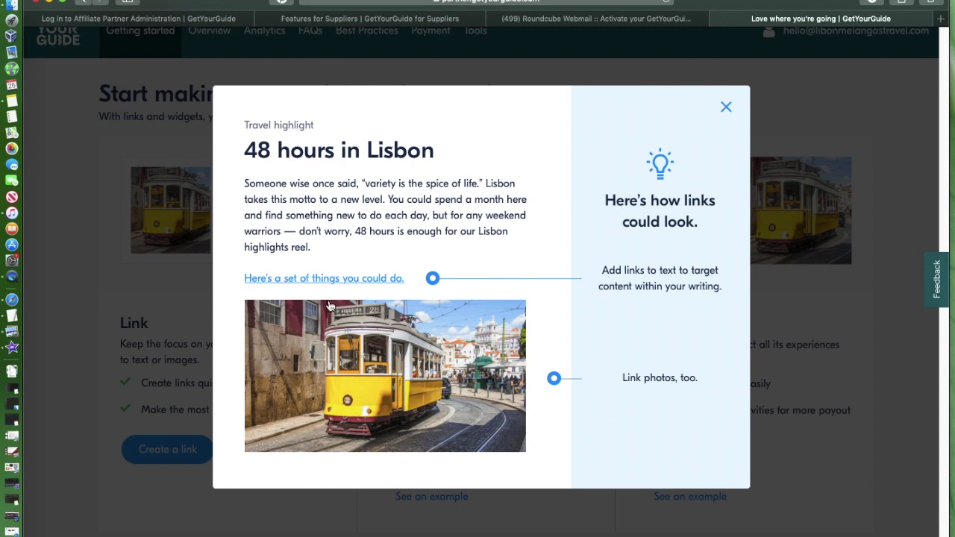
{"action": "scroll", "coordinate": [305, 409], "scroll_direction": "down", "scroll_amount": 7}
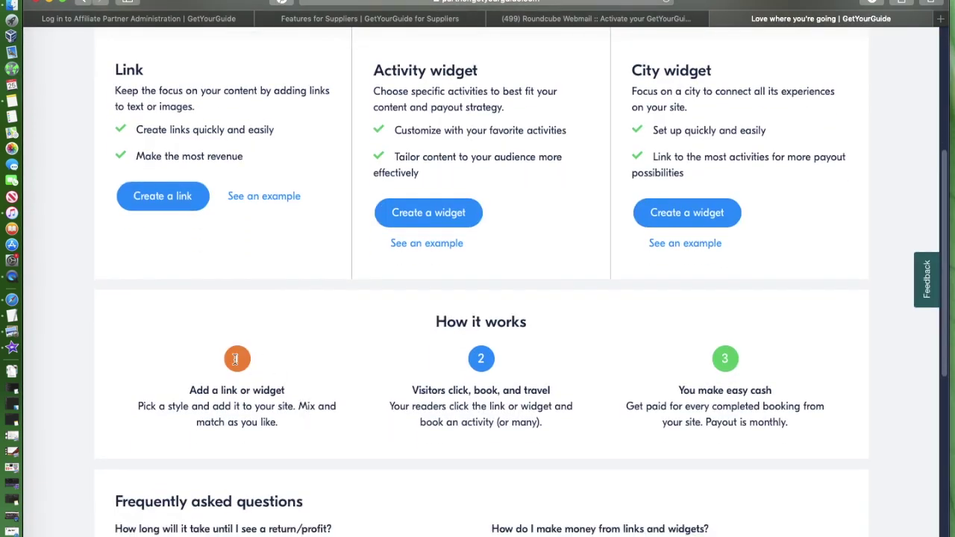
{"action": "scroll", "coordinate": [396, 411], "scroll_direction": "up", "scroll_amount": 3}
{"action": "scroll", "coordinate": [470, 264], "scroll_direction": "up", "scroll_amount": 4}
{"action": "scroll", "coordinate": [470, 265], "scroll_direction": "down", "scroll_amount": 4}
{"action": "scroll", "coordinate": [468, 261], "scroll_direction": "up", "scroll_amount": 3}
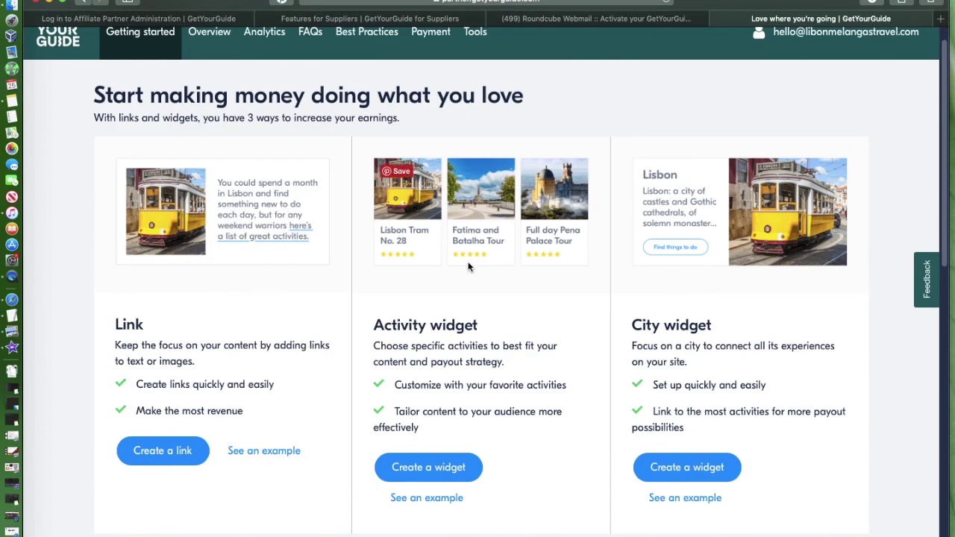
{"action": "scroll", "coordinate": [502, 287], "scroll_direction": "down", "scroll_amount": 1}
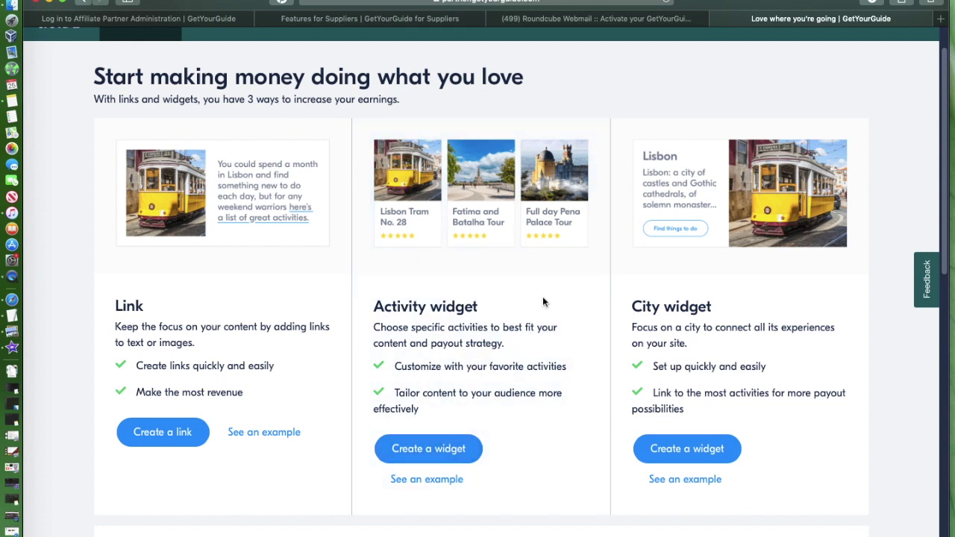
{"action": "left_click", "coordinate": [426, 481]}
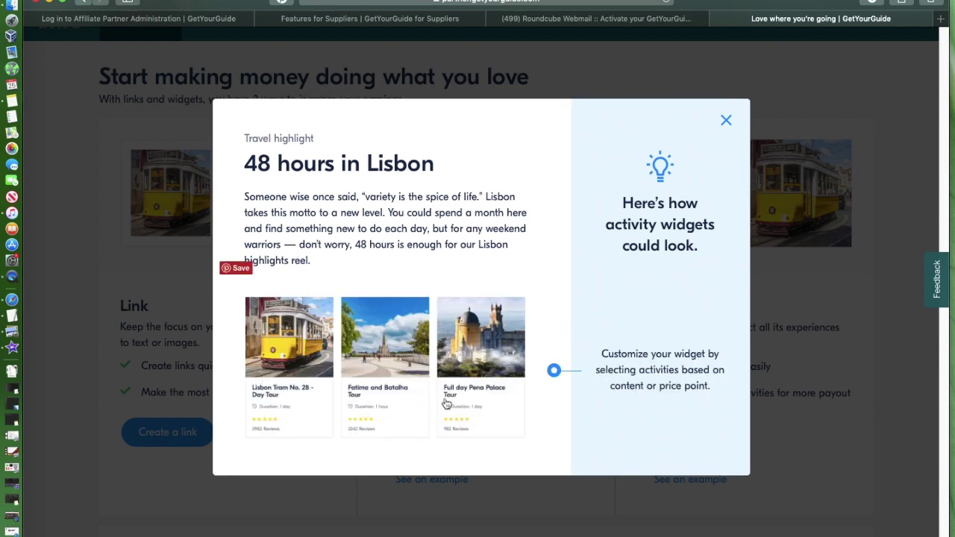
{"action": "left_click", "coordinate": [728, 120]}
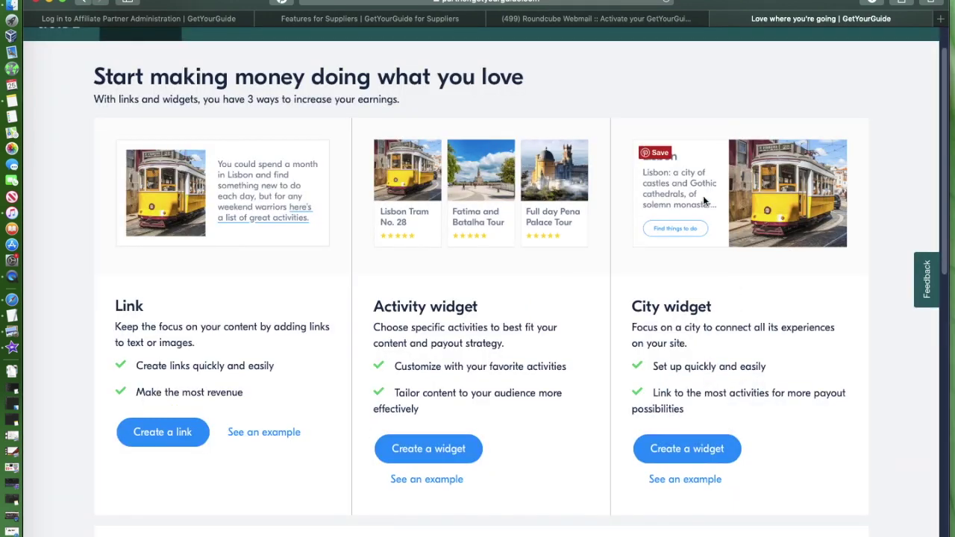
{"action": "left_click", "coordinate": [690, 484]}
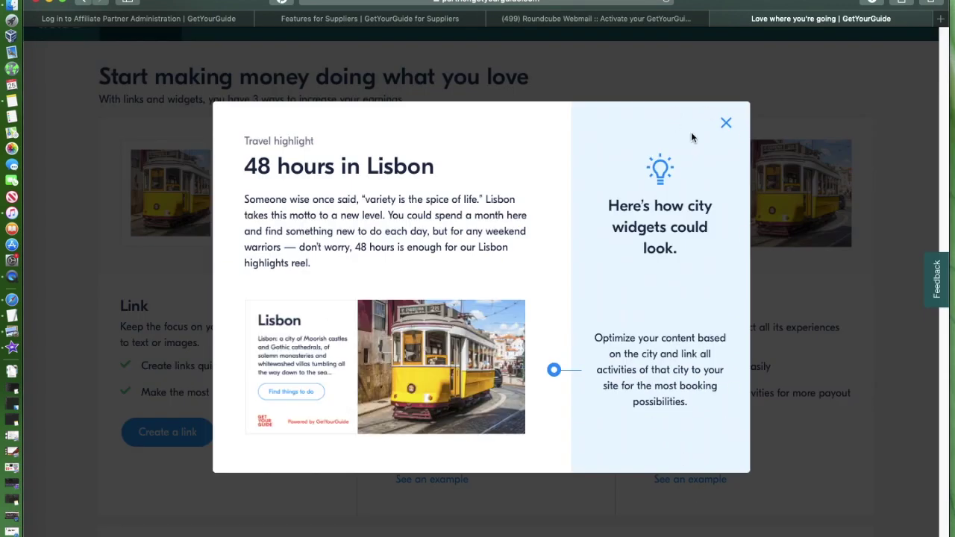
{"action": "left_click", "coordinate": [727, 123]}
{"action": "scroll", "coordinate": [474, 351], "scroll_direction": "down", "scroll_amount": 1}
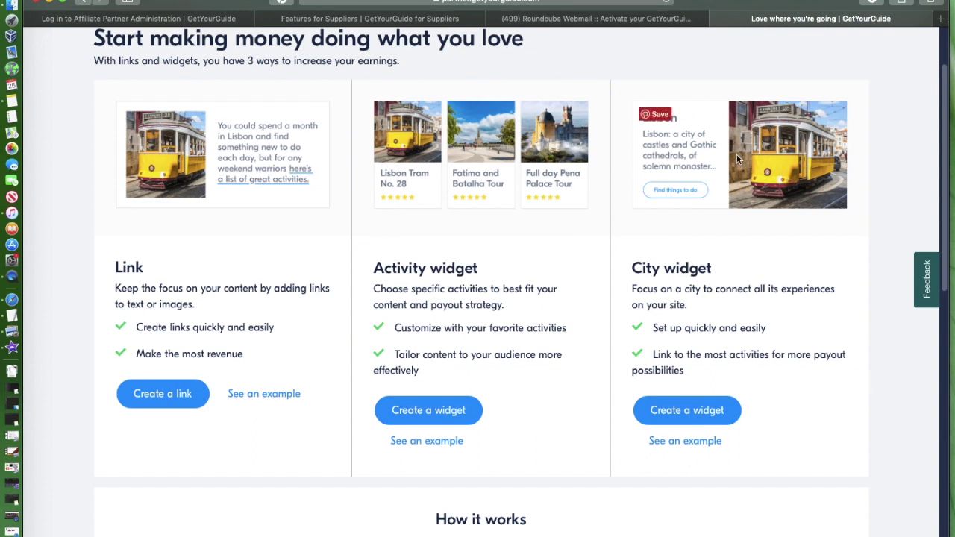
{"action": "scroll", "coordinate": [834, 365], "scroll_direction": "down", "scroll_amount": 5}
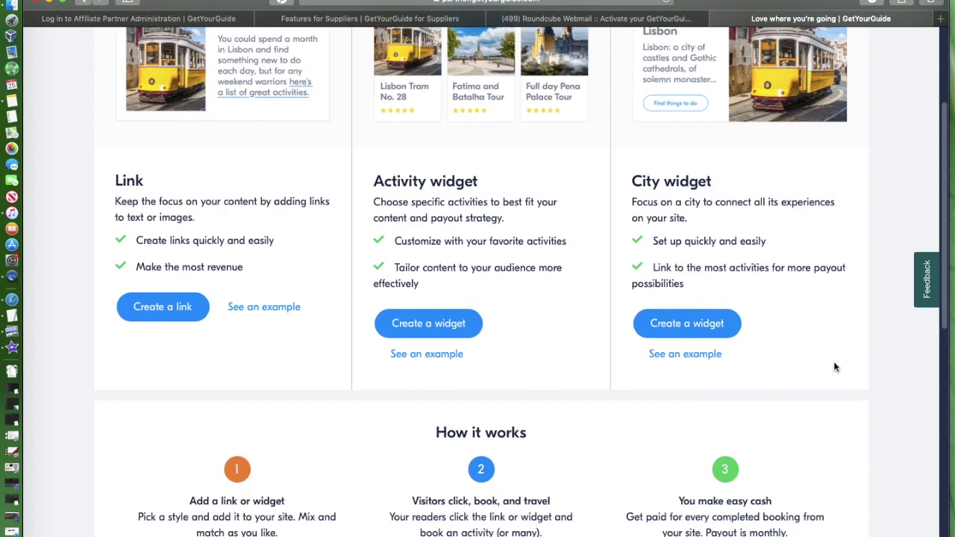
{"action": "scroll", "coordinate": [833, 364], "scroll_direction": "down", "scroll_amount": 5}
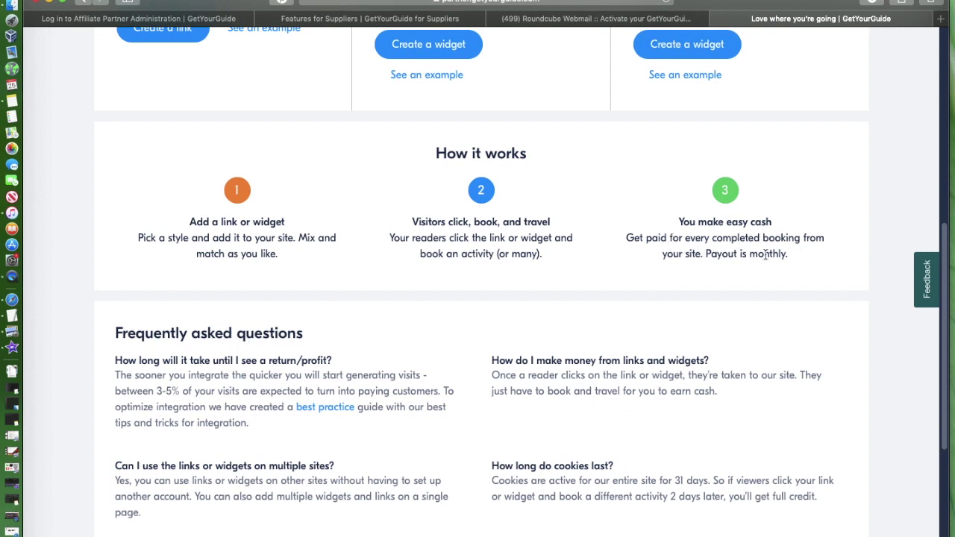
{"action": "scroll", "coordinate": [740, 292], "scroll_direction": "down", "scroll_amount": 5}
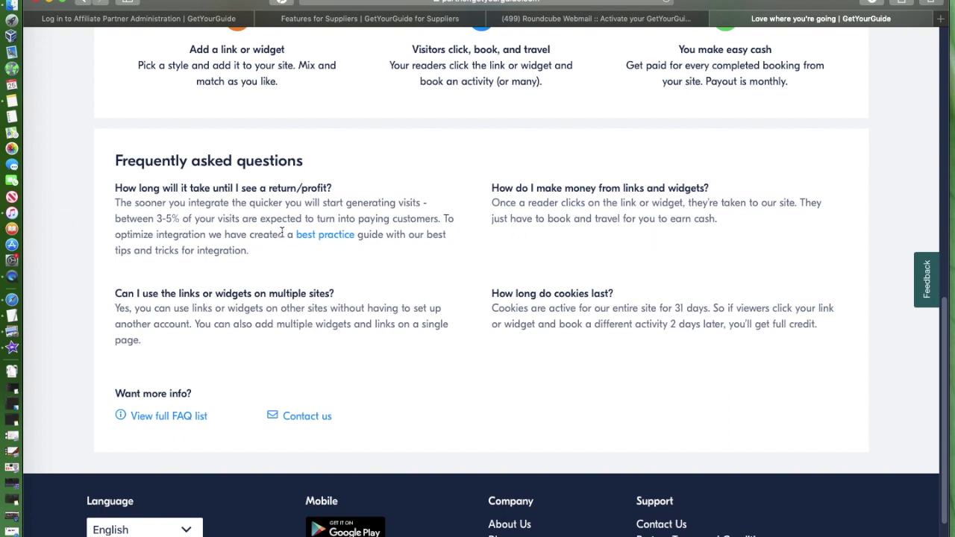
Step: Open the best practice guide from Getting started and skim through it
{"action": "left_click", "coordinate": [337, 237]}
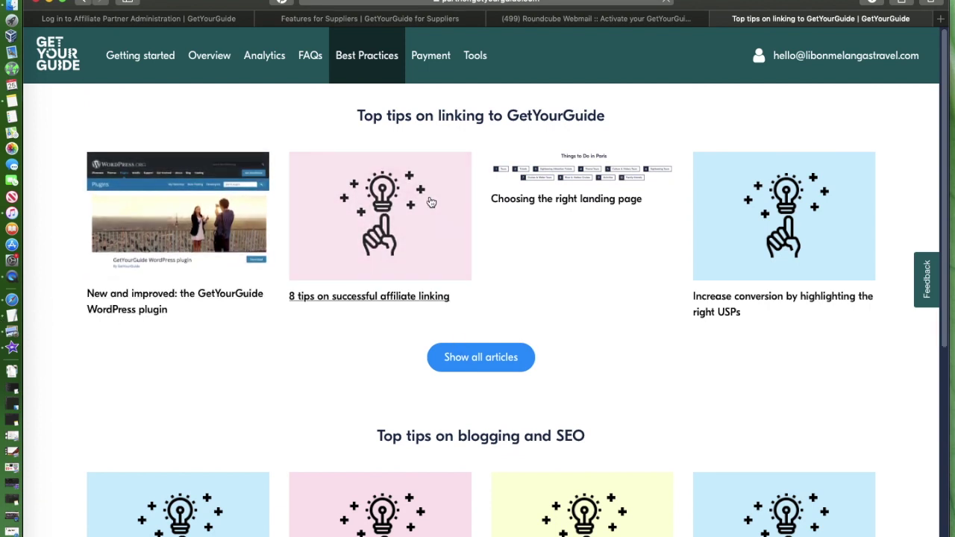
{"action": "scroll", "coordinate": [603, 244], "scroll_direction": "down", "scroll_amount": 4}
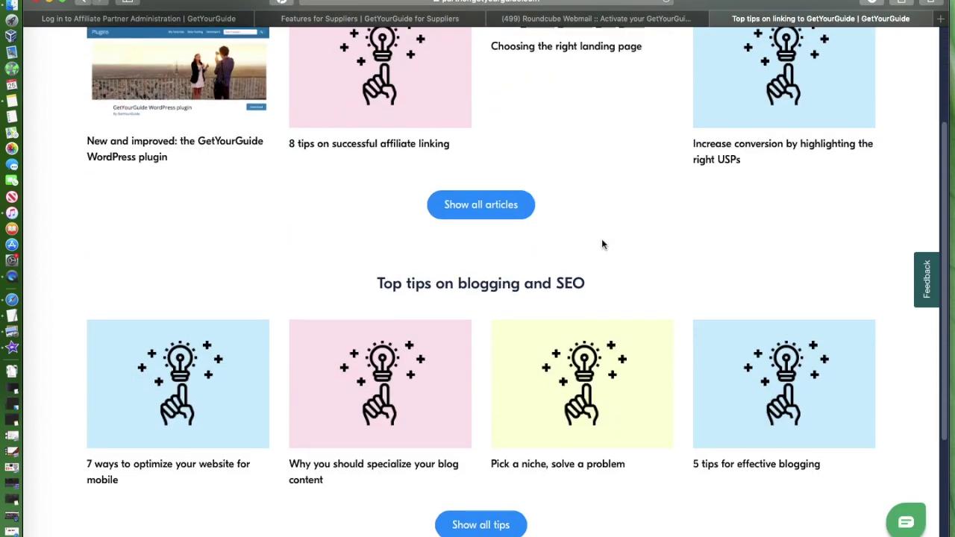
{"action": "scroll", "coordinate": [603, 245], "scroll_direction": "down", "scroll_amount": 5}
{"action": "scroll", "coordinate": [603, 244], "scroll_direction": "up", "scroll_amount": 8}
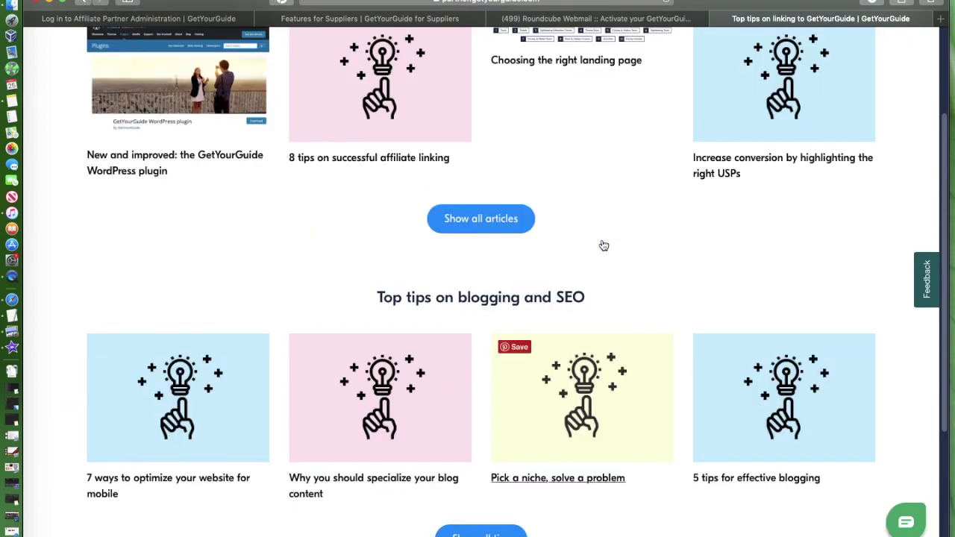
{"action": "scroll", "coordinate": [603, 246], "scroll_direction": "up", "scroll_amount": 1}
{"action": "scroll", "coordinate": [421, 223], "scroll_direction": "down", "scroll_amount": 1}
{"action": "scroll", "coordinate": [420, 221], "scroll_direction": "up", "scroll_amount": 1}
Step: Go back to the Getting started page and scroll through its FAQ section
{"action": "left_click", "coordinate": [79, 8]}
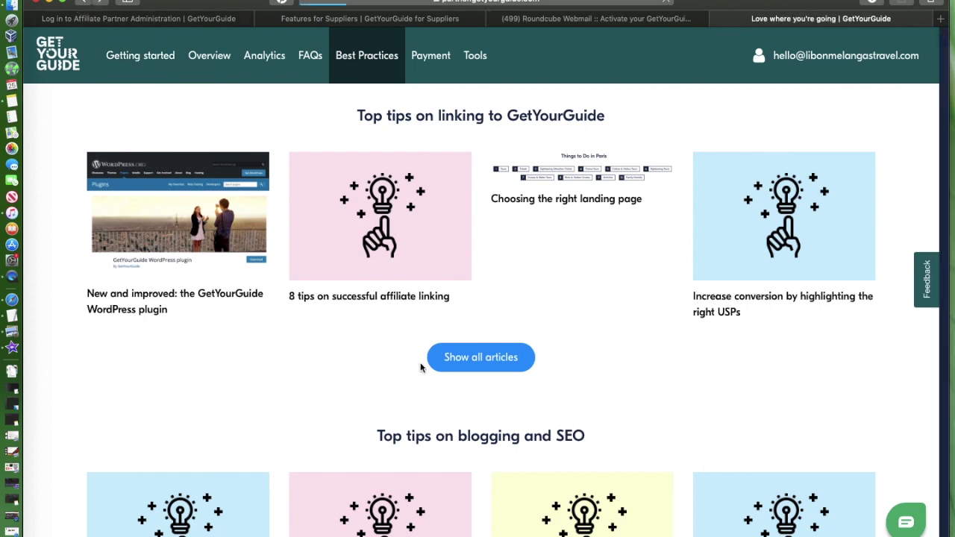
{"action": "scroll", "coordinate": [420, 365], "scroll_direction": "down", "scroll_amount": 5}
{"action": "scroll", "coordinate": [420, 363], "scroll_direction": "down", "scroll_amount": 2}
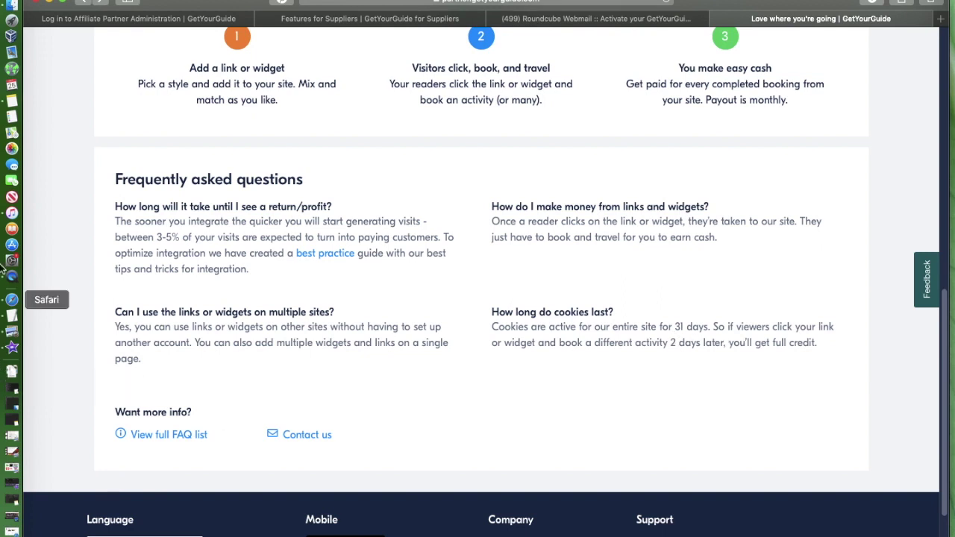
{"action": "scroll", "coordinate": [382, 403], "scroll_direction": "up", "scroll_amount": 3}
{"action": "scroll", "coordinate": [383, 395], "scroll_direction": "down", "scroll_amount": 4}
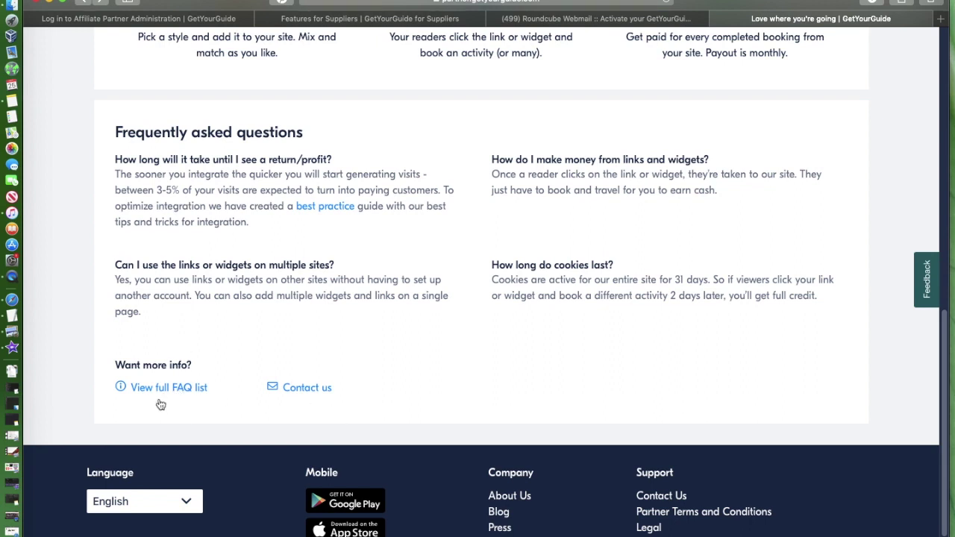
{"action": "scroll", "coordinate": [369, 297], "scroll_direction": "up", "scroll_amount": 3}
{"action": "scroll", "coordinate": [369, 296], "scroll_direction": "up", "scroll_amount": 5}
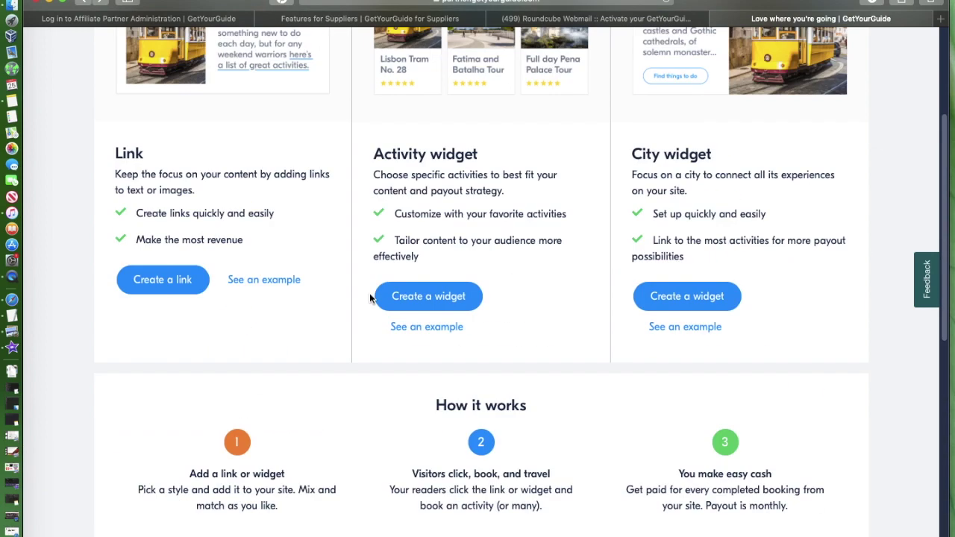
{"action": "scroll", "coordinate": [369, 296], "scroll_direction": "down", "scroll_amount": 7}
{"action": "scroll", "coordinate": [369, 297], "scroll_direction": "up", "scroll_amount": 8}
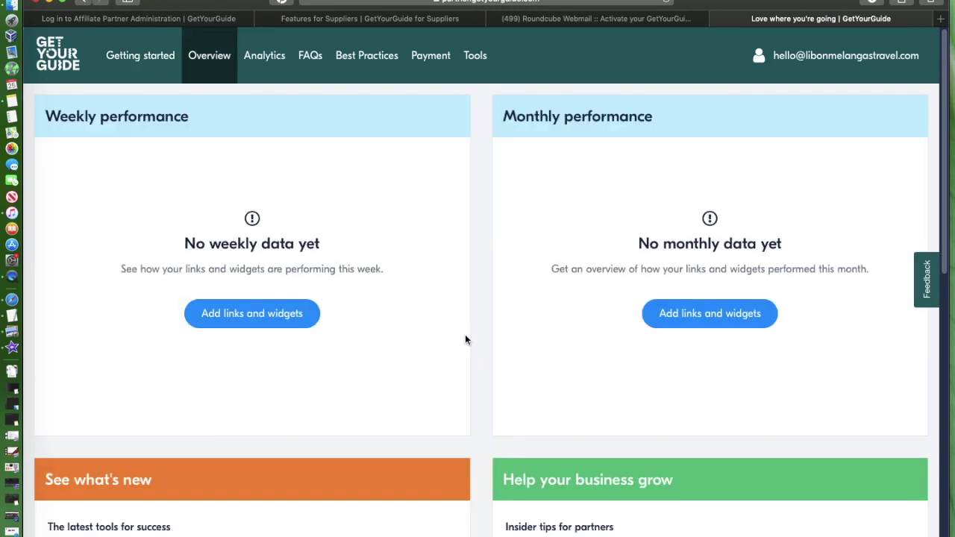
{"action": "scroll", "coordinate": [465, 340], "scroll_direction": "down", "scroll_amount": 2}
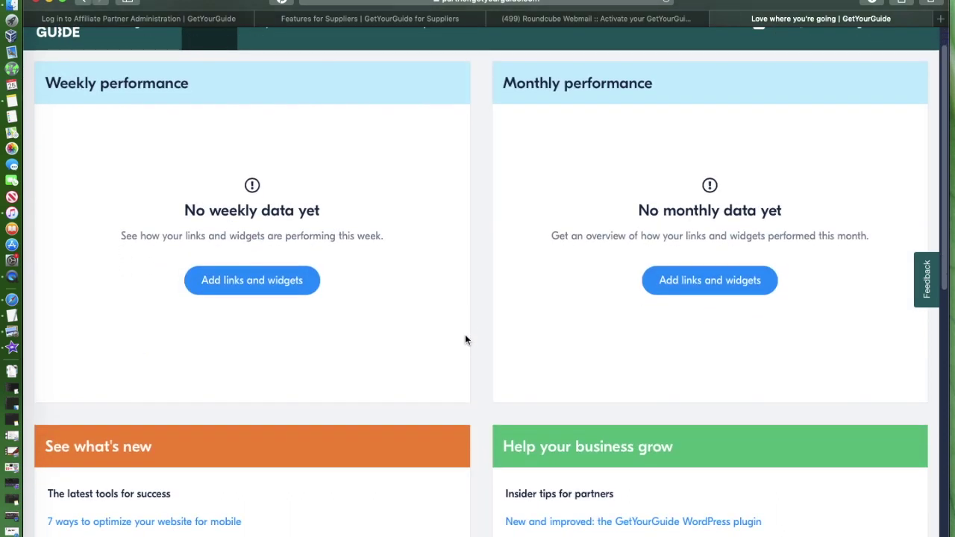
{"action": "scroll", "coordinate": [465, 339], "scroll_direction": "down", "scroll_amount": 8}
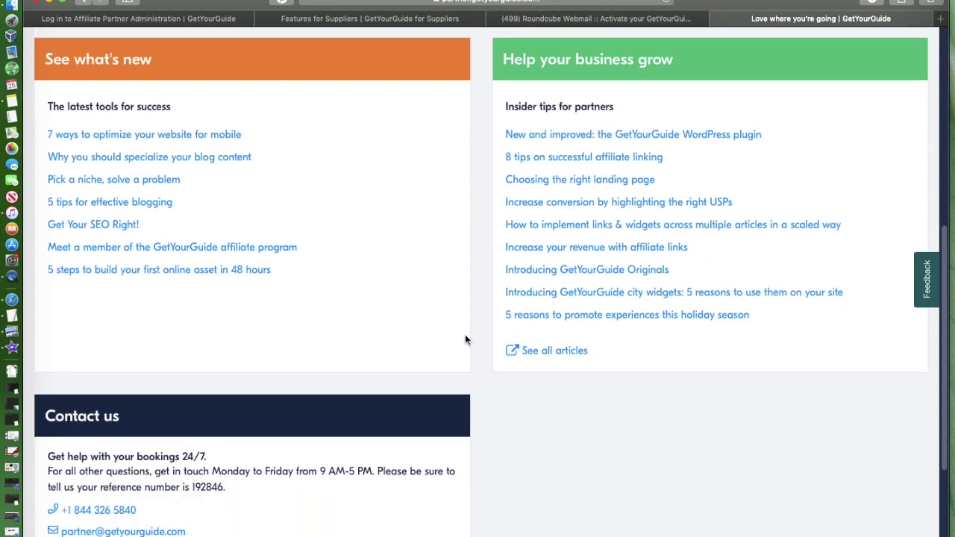
{"action": "scroll", "coordinate": [465, 340], "scroll_direction": "up", "scroll_amount": 5}
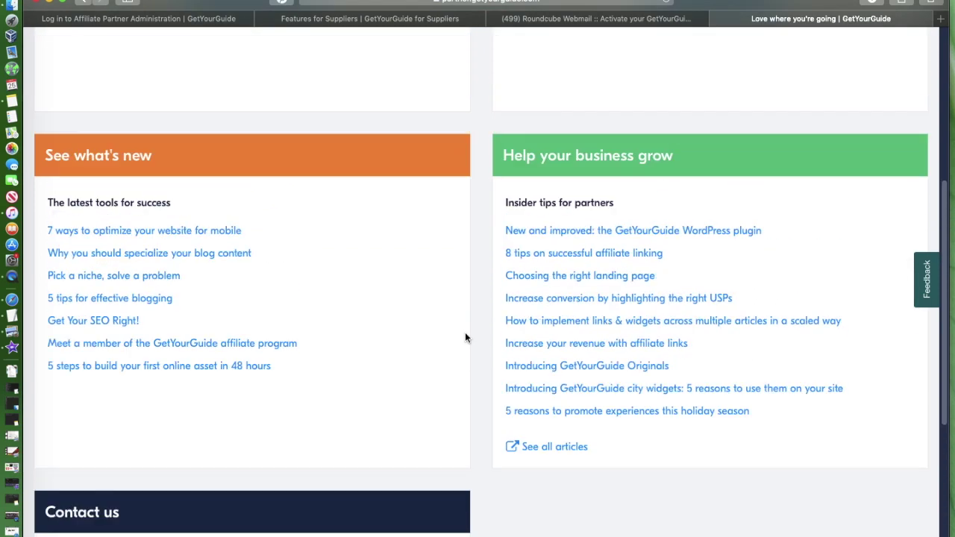
{"action": "scroll", "coordinate": [464, 338], "scroll_direction": "up", "scroll_amount": 4}
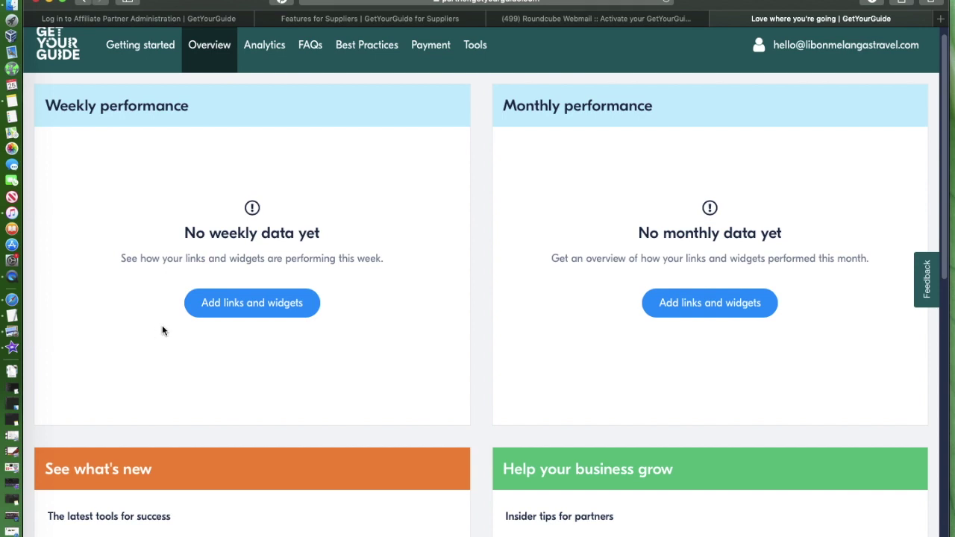
Step: Open Tools from 'Add links and widgets' and review the Links, Activity widget and City widget sections
{"action": "left_click", "coordinate": [288, 302]}
{"action": "scroll", "coordinate": [604, 358], "scroll_direction": "down", "scroll_amount": 1}
{"action": "scroll", "coordinate": [604, 357], "scroll_direction": "down", "scroll_amount": 3}
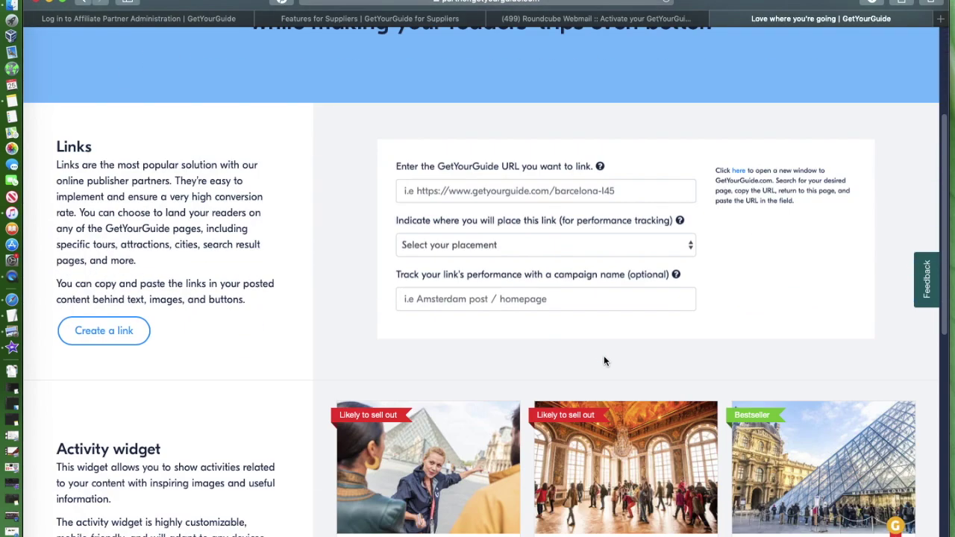
{"action": "scroll", "coordinate": [313, 343], "scroll_direction": "down", "scroll_amount": 1}
{"action": "scroll", "coordinate": [313, 342], "scroll_direction": "up", "scroll_amount": 3}
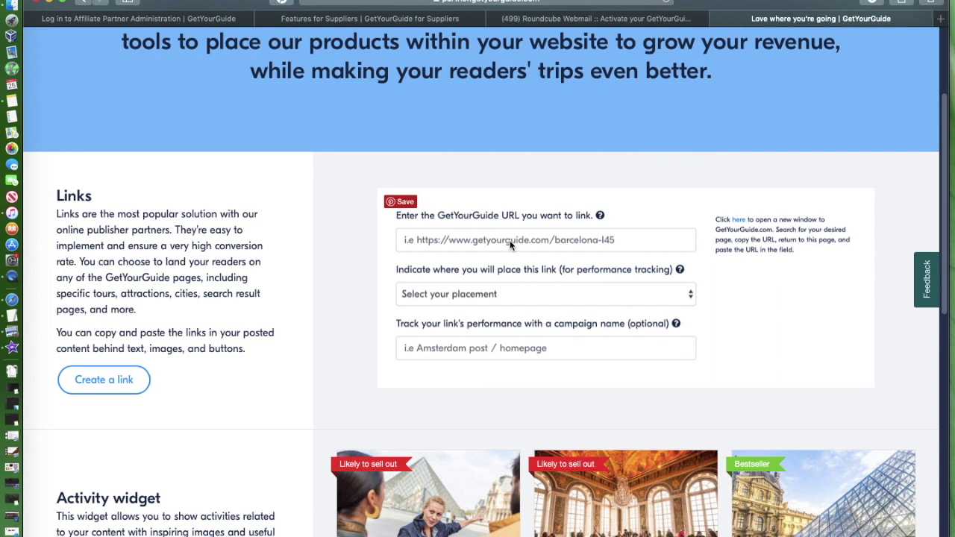
{"action": "scroll", "coordinate": [572, 274], "scroll_direction": "down", "scroll_amount": 1}
{"action": "scroll", "coordinate": [446, 277], "scroll_direction": "down", "scroll_amount": 6}
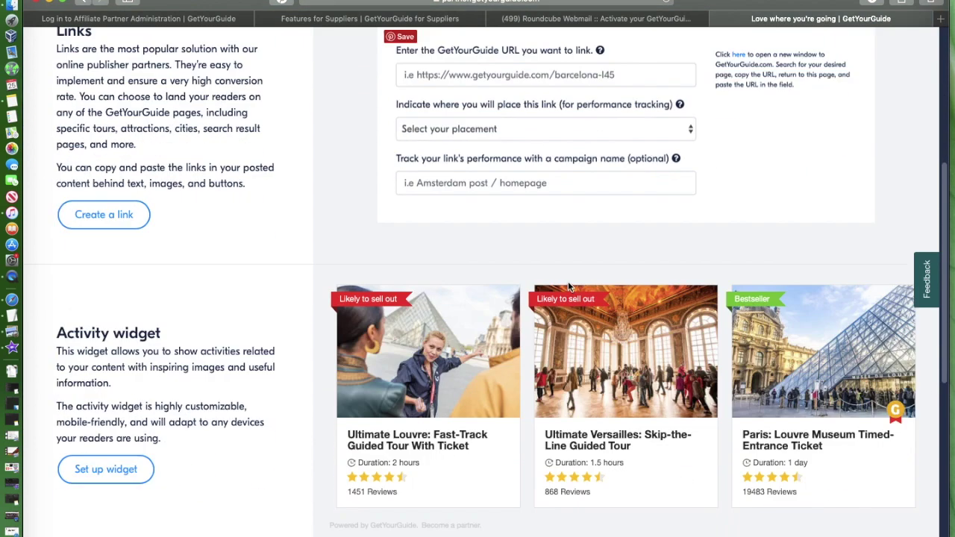
{"action": "scroll", "coordinate": [405, 300], "scroll_direction": "down", "scroll_amount": 3}
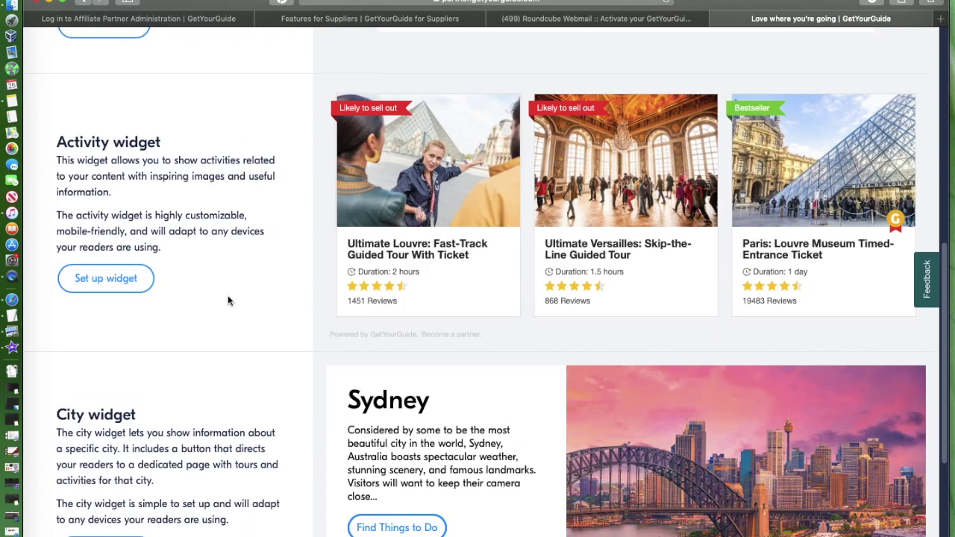
{"action": "scroll", "coordinate": [227, 294], "scroll_direction": "down", "scroll_amount": 2}
{"action": "scroll", "coordinate": [228, 295], "scroll_direction": "down", "scroll_amount": 4}
{"action": "scroll", "coordinate": [227, 294], "scroll_direction": "up", "scroll_amount": 5}
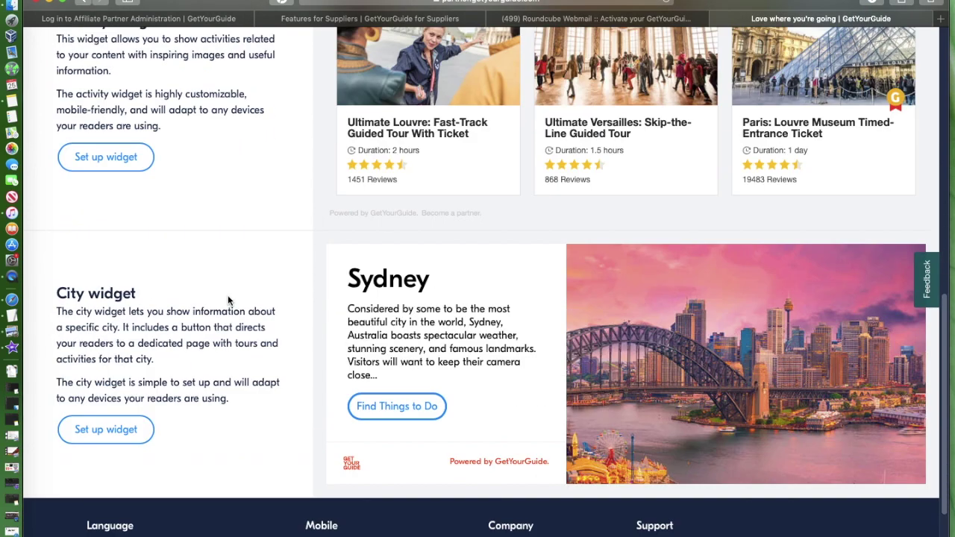
{"action": "scroll", "coordinate": [232, 302], "scroll_direction": "up", "scroll_amount": 3}
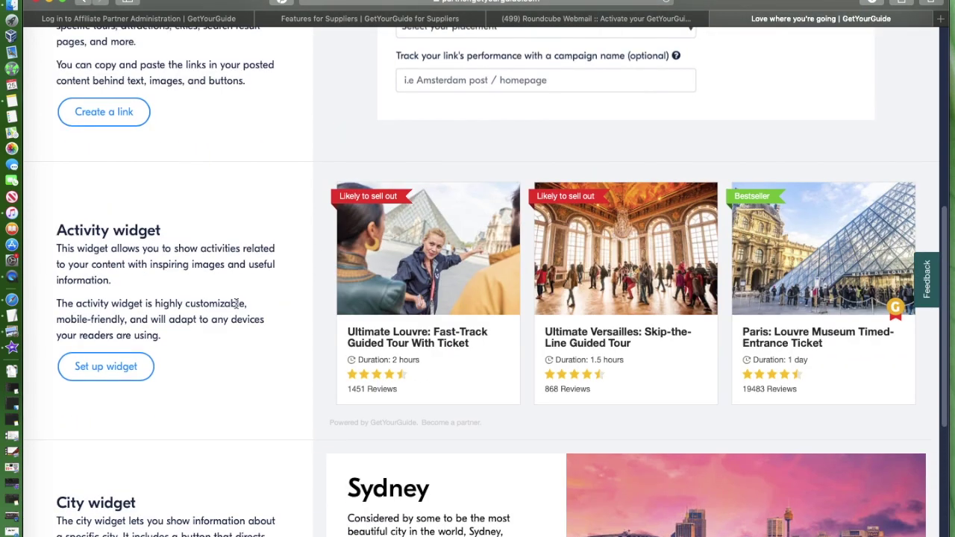
{"action": "scroll", "coordinate": [235, 303], "scroll_direction": "up", "scroll_amount": 2}
{"action": "scroll", "coordinate": [236, 307], "scroll_direction": "up", "scroll_amount": 1}
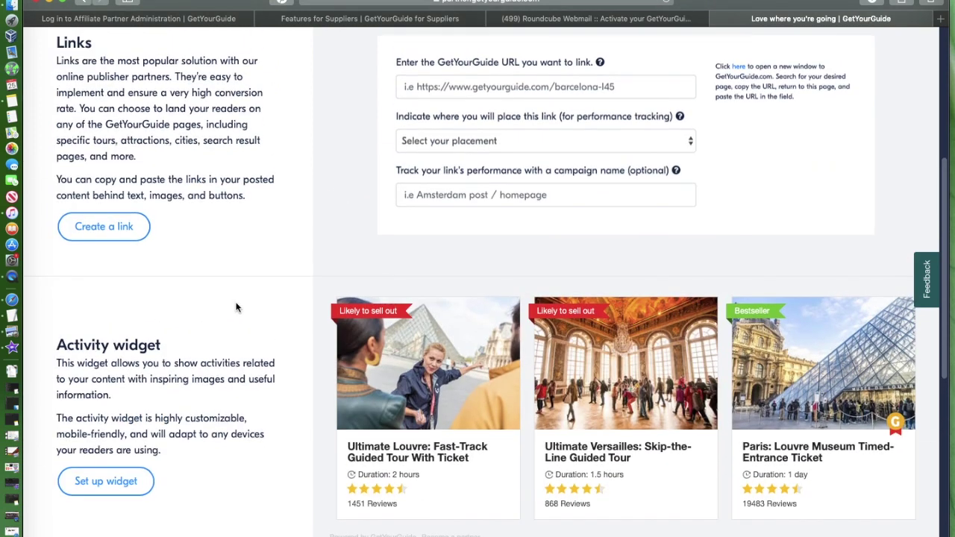
{"action": "scroll", "coordinate": [236, 307], "scroll_direction": "up", "scroll_amount": 5}
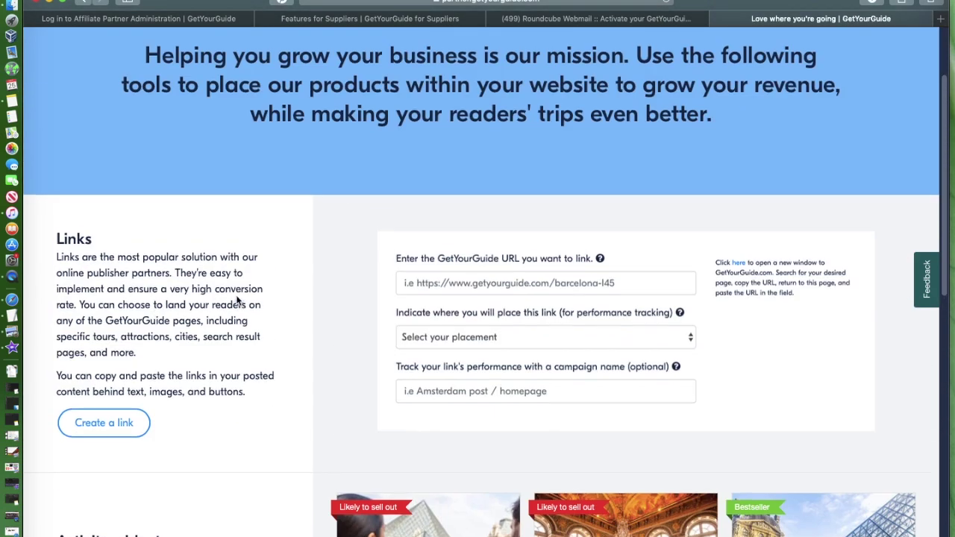
{"action": "scroll", "coordinate": [237, 298], "scroll_direction": "down", "scroll_amount": 4}
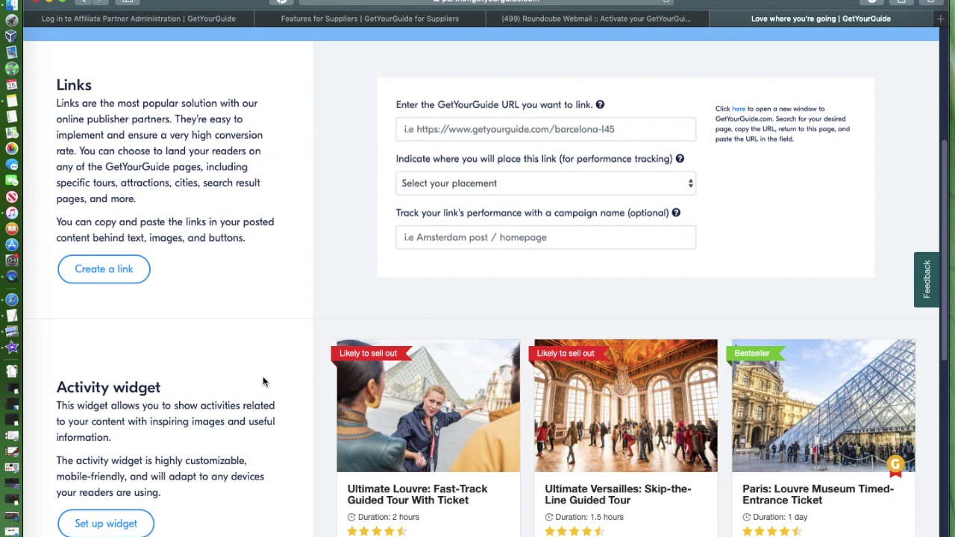
{"action": "scroll", "coordinate": [263, 379], "scroll_direction": "down", "scroll_amount": 4}
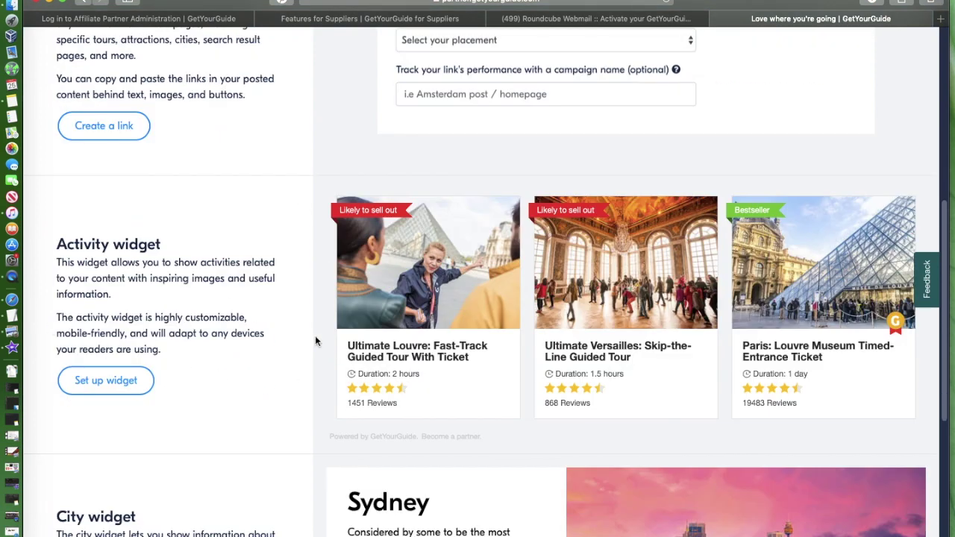
{"action": "scroll", "coordinate": [315, 341], "scroll_direction": "down", "scroll_amount": 5}
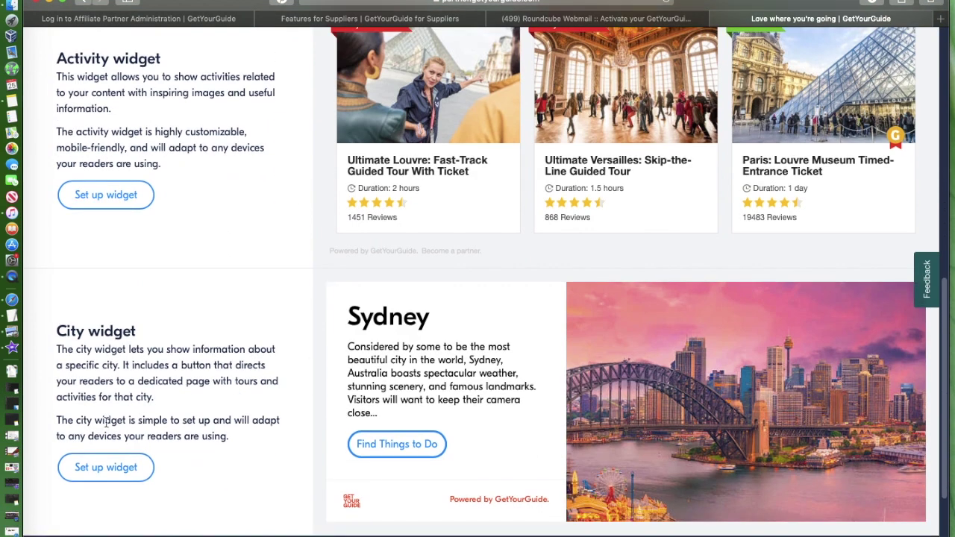
{"action": "scroll", "coordinate": [245, 342], "scroll_direction": "up", "scroll_amount": 13}
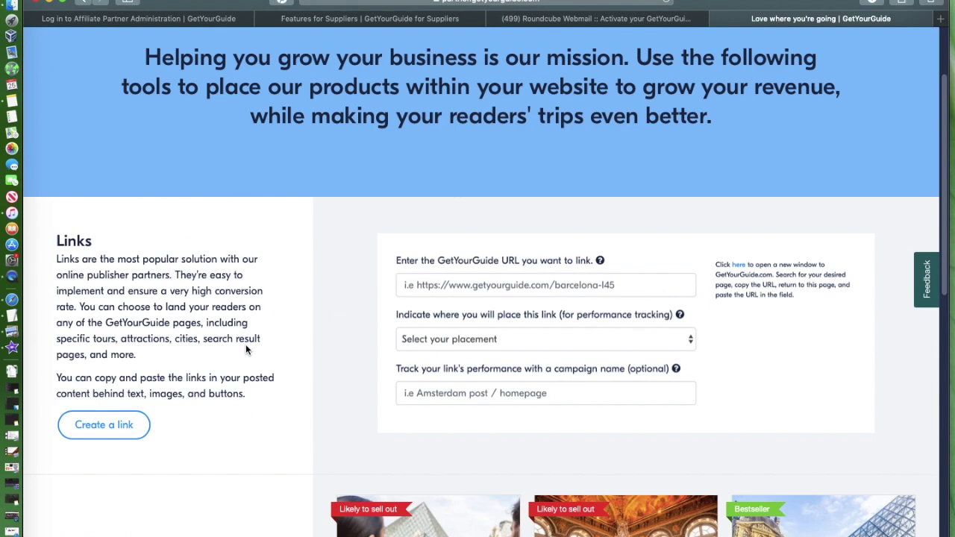
{"action": "scroll", "coordinate": [245, 344], "scroll_direction": "up", "scroll_amount": 3}
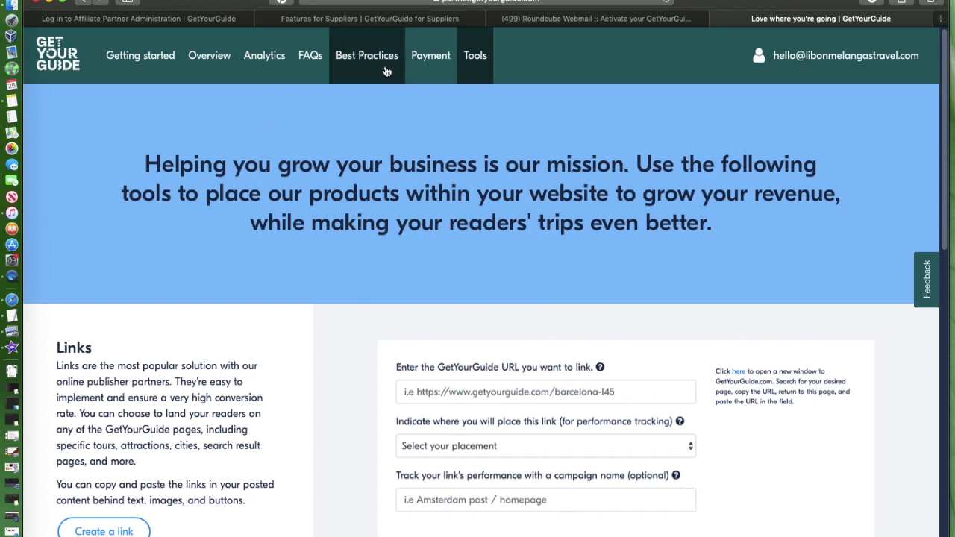
Step: Open Analytics to see no bookings in the last 30 days and USD 0.00 commission
{"action": "left_click", "coordinate": [277, 61]}
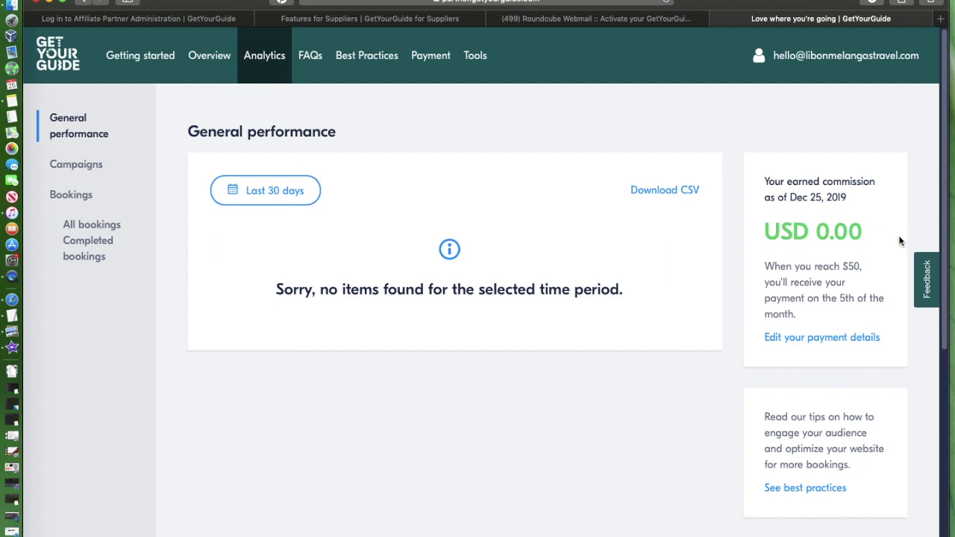
{"action": "scroll", "coordinate": [853, 254], "scroll_direction": "down", "scroll_amount": 5}
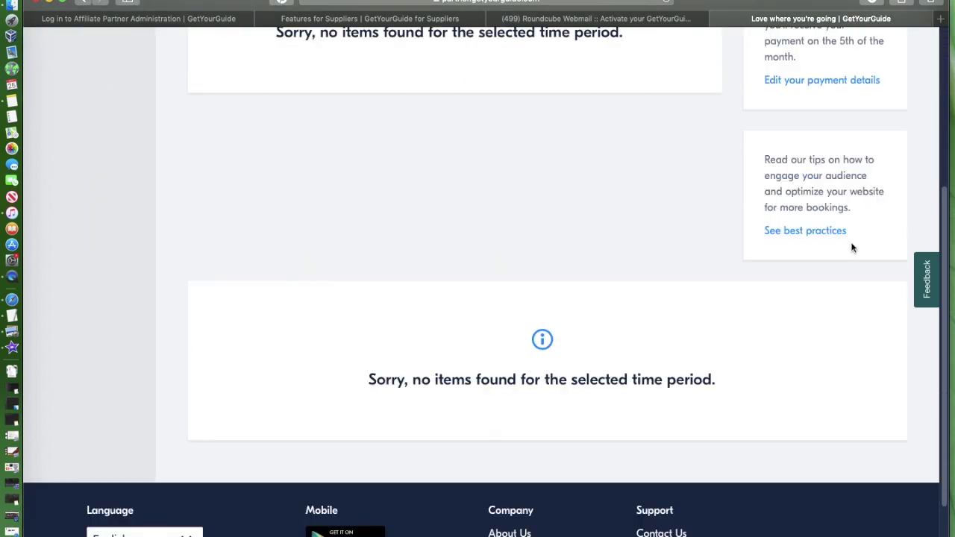
{"action": "scroll", "coordinate": [853, 246], "scroll_direction": "up", "scroll_amount": 5}
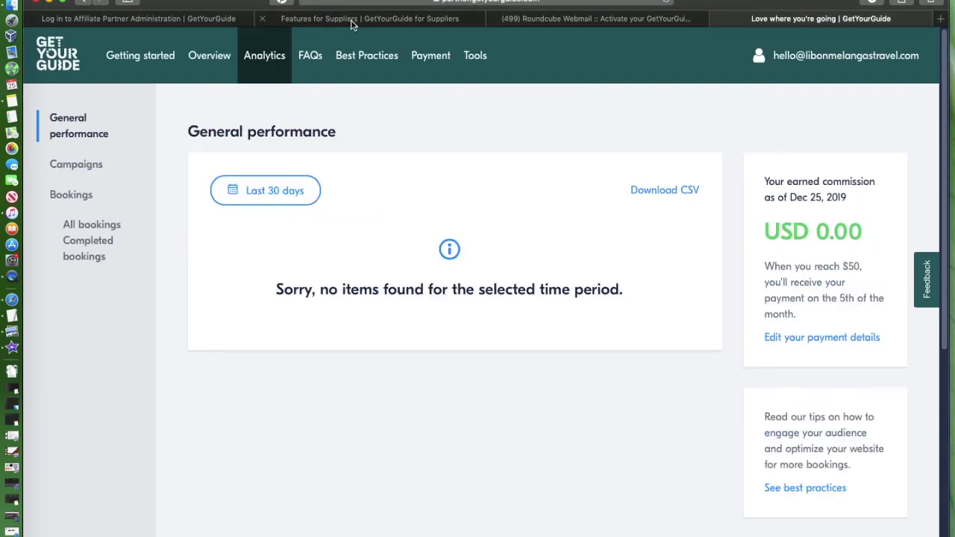
Step: Open the partner FAQ page and scroll through the questions
{"action": "left_click", "coordinate": [310, 58]}
{"action": "scroll", "coordinate": [436, 201], "scroll_direction": "down", "scroll_amount": 8}
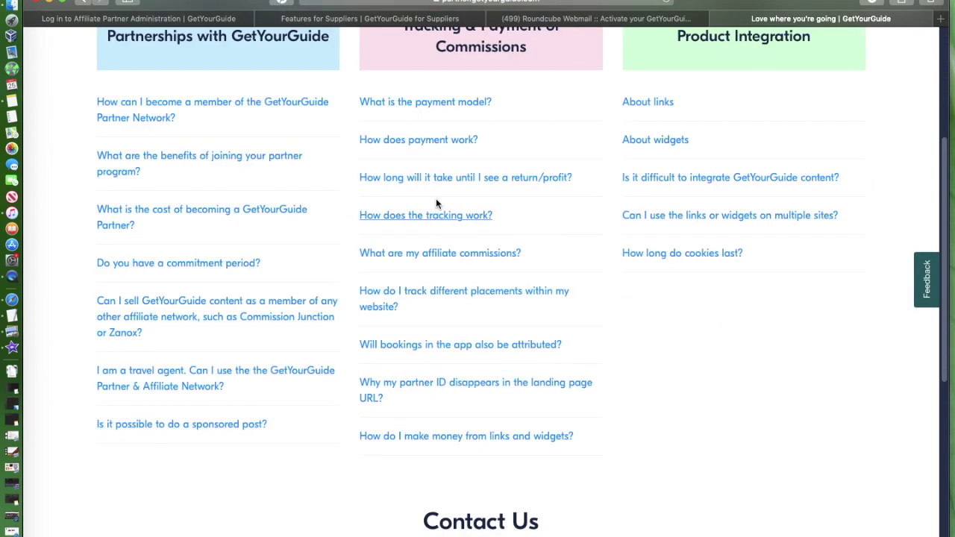
{"action": "scroll", "coordinate": [435, 198], "scroll_direction": "up", "scroll_amount": 8}
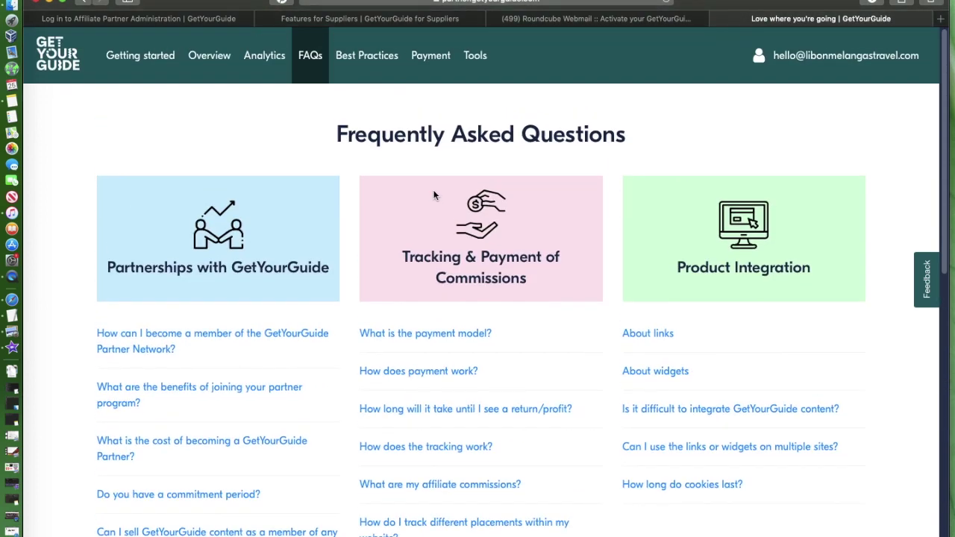
{"action": "scroll", "coordinate": [435, 196], "scroll_direction": "down", "scroll_amount": 8}
{"action": "scroll", "coordinate": [433, 191], "scroll_direction": "up", "scroll_amount": 4}
{"action": "scroll", "coordinate": [433, 191], "scroll_direction": "up", "scroll_amount": 5}
Step: Briefly view Best Practices, then revisit the Overview and Getting started pages
{"action": "left_click", "coordinate": [365, 77]}
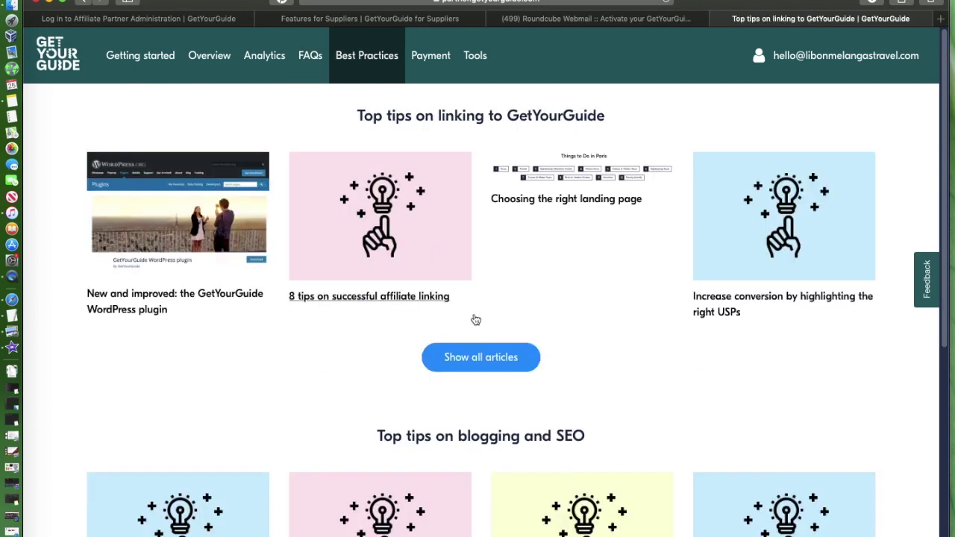
{"action": "left_click", "coordinate": [209, 55]}
{"action": "scroll", "coordinate": [403, 283], "scroll_direction": "down", "scroll_amount": 10}
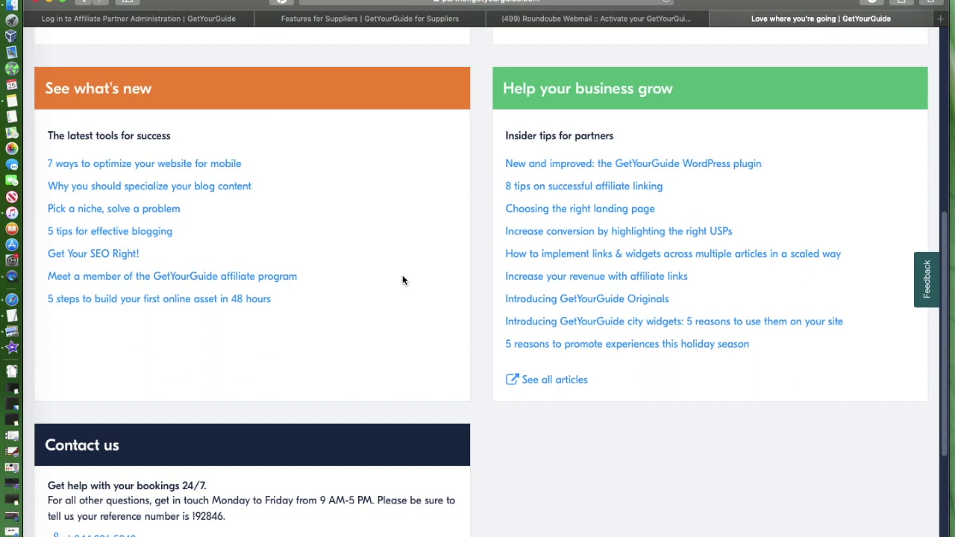
{"action": "scroll", "coordinate": [401, 276], "scroll_direction": "up", "scroll_amount": 10}
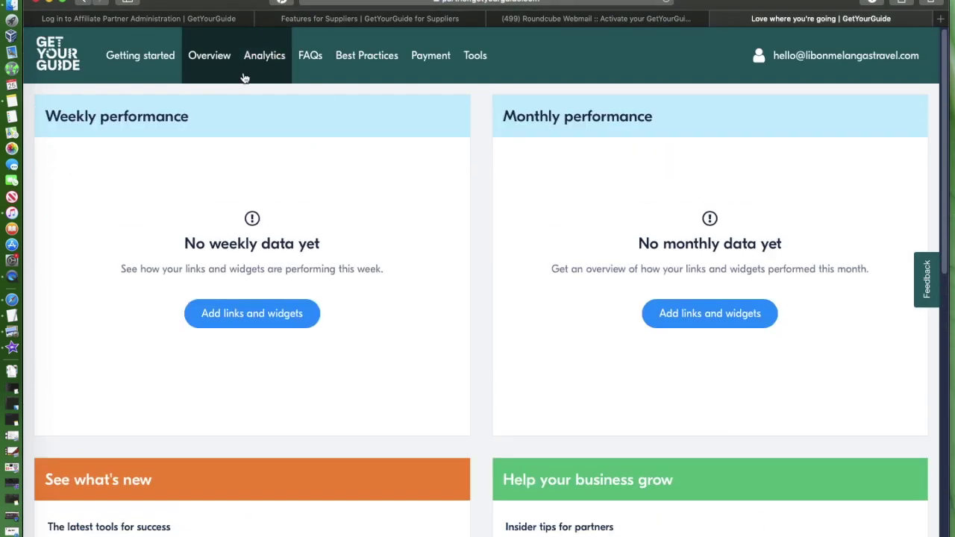
{"action": "left_click", "coordinate": [149, 55]}
{"action": "scroll", "coordinate": [405, 381], "scroll_direction": "down", "scroll_amount": 10}
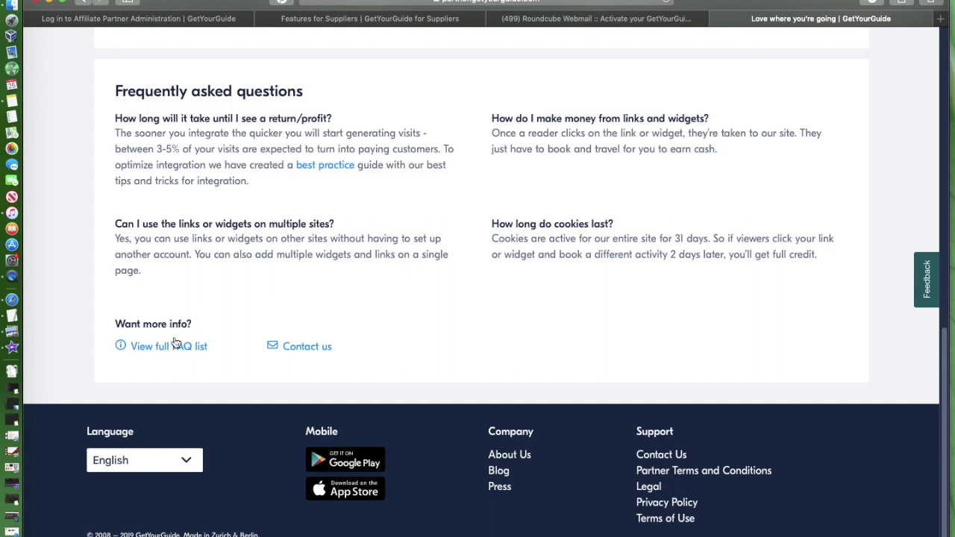
{"action": "scroll", "coordinate": [373, 119], "scroll_direction": "up", "scroll_amount": 10}
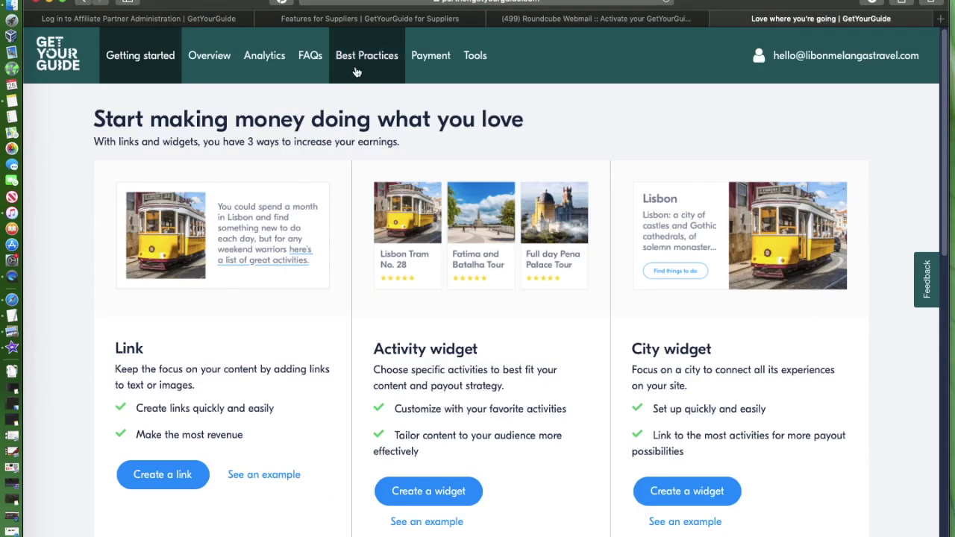
Step: Return to the FAQ, then read the Top tips on linking articles in Best Practices
{"action": "left_click", "coordinate": [310, 60]}
{"action": "scroll", "coordinate": [500, 245], "scroll_direction": "down", "scroll_amount": 4}
{"action": "scroll", "coordinate": [500, 244], "scroll_direction": "up", "scroll_amount": 4}
{"action": "left_click", "coordinate": [360, 51]}
{"action": "scroll", "coordinate": [576, 283], "scroll_direction": "down", "scroll_amount": 3}
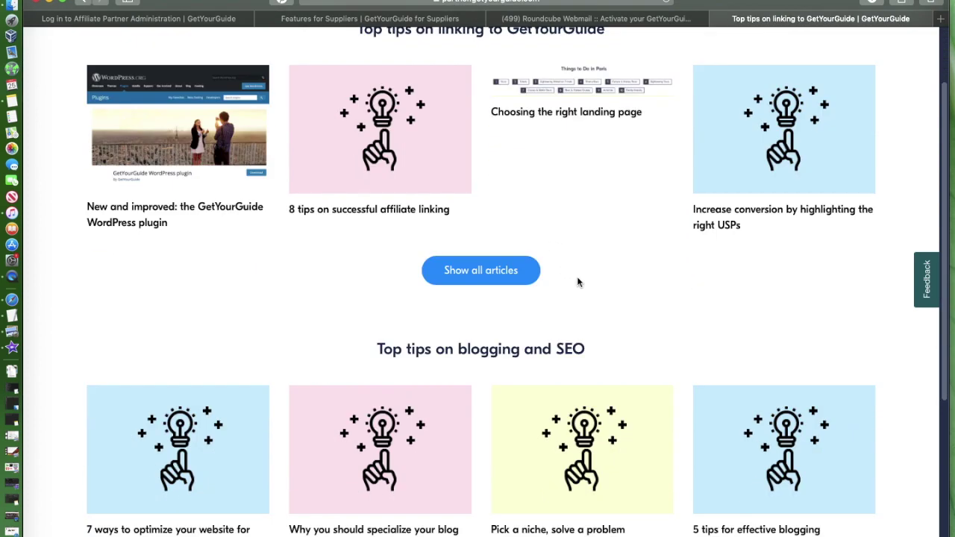
{"action": "scroll", "coordinate": [485, 223], "scroll_direction": "up", "scroll_amount": 3}
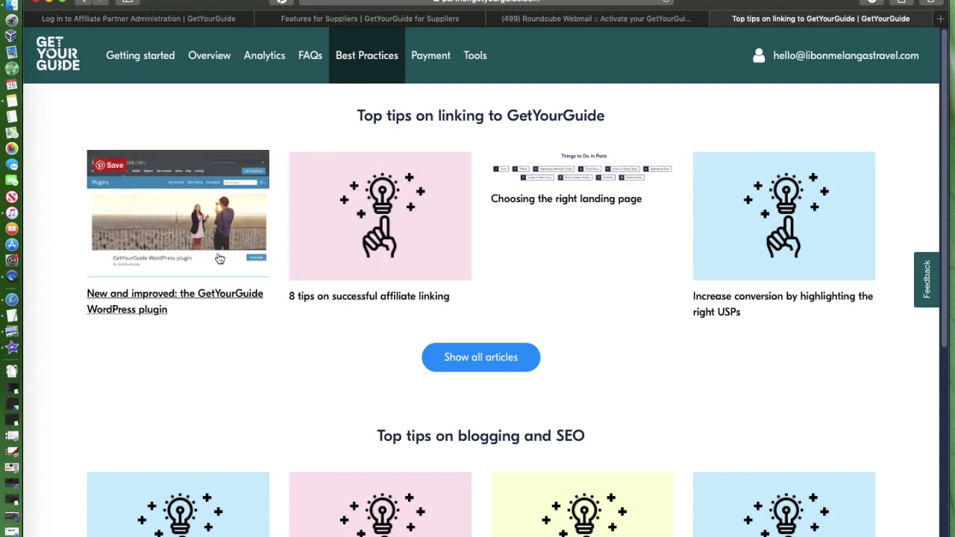
{"action": "scroll", "coordinate": [762, 274], "scroll_direction": "down", "scroll_amount": 3}
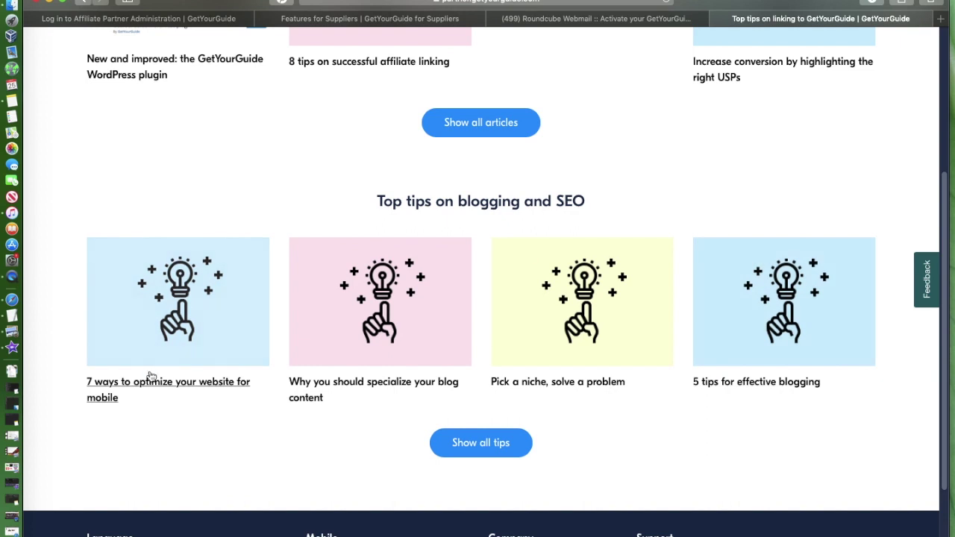
{"action": "scroll", "coordinate": [505, 296], "scroll_direction": "up", "scroll_amount": 3}
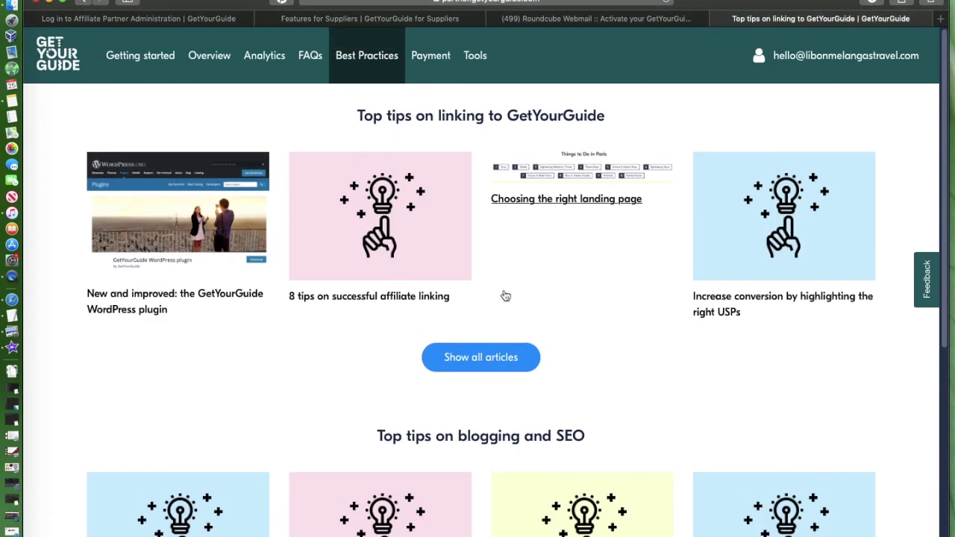
{"action": "left_click", "coordinate": [431, 57]}
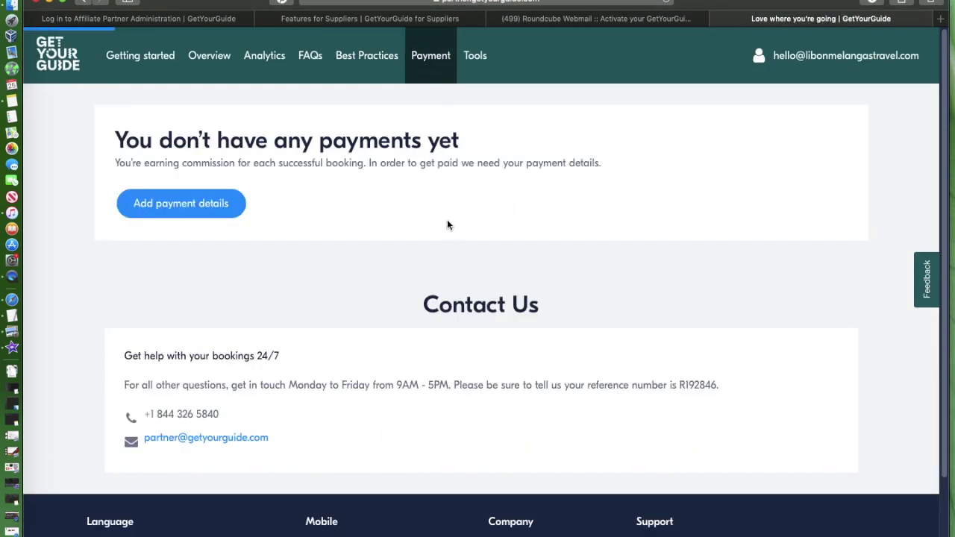
{"action": "left_click", "coordinate": [181, 204]}
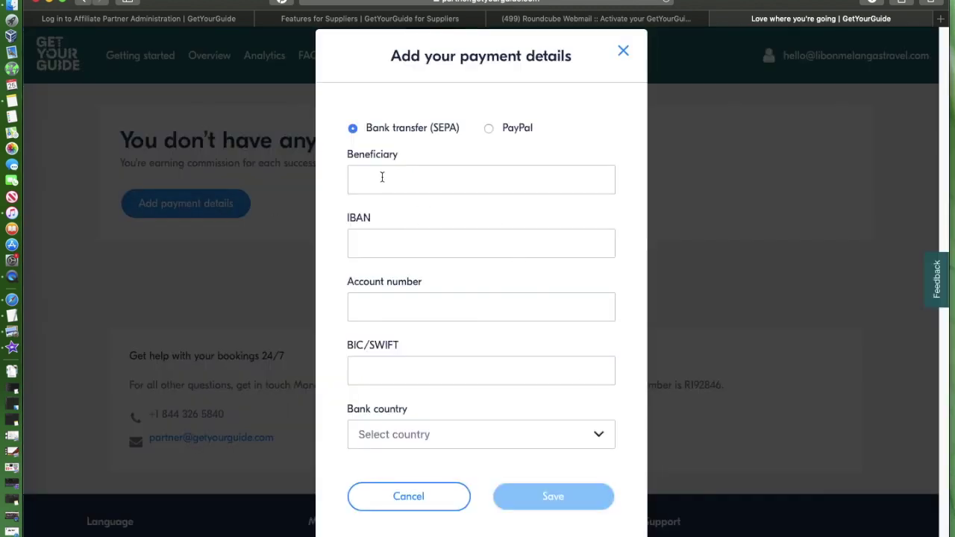
{"action": "left_click", "coordinate": [382, 178]}
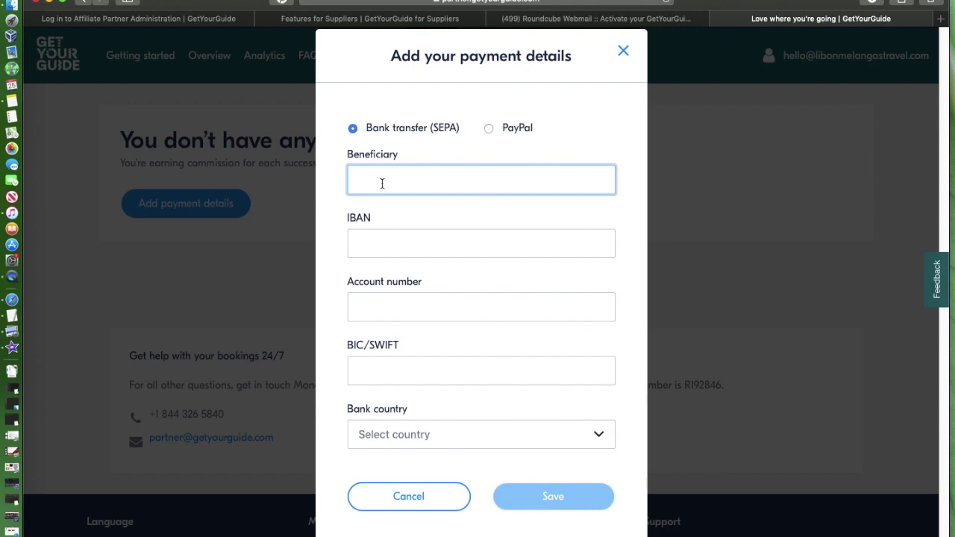
{"action": "left_click", "coordinate": [380, 249]}
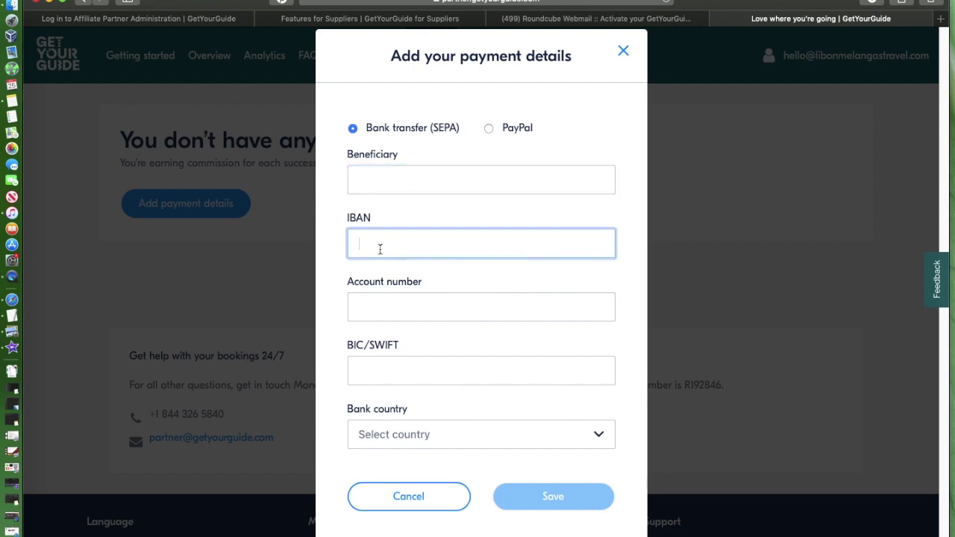
{"action": "left_click", "coordinate": [385, 308]}
{"action": "left_click", "coordinate": [386, 383]}
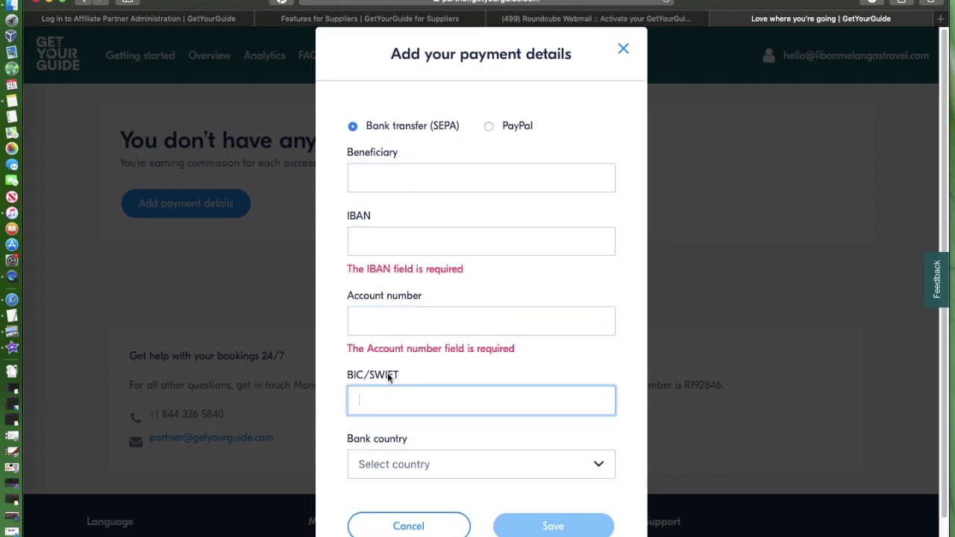
{"action": "left_click", "coordinate": [382, 179]}
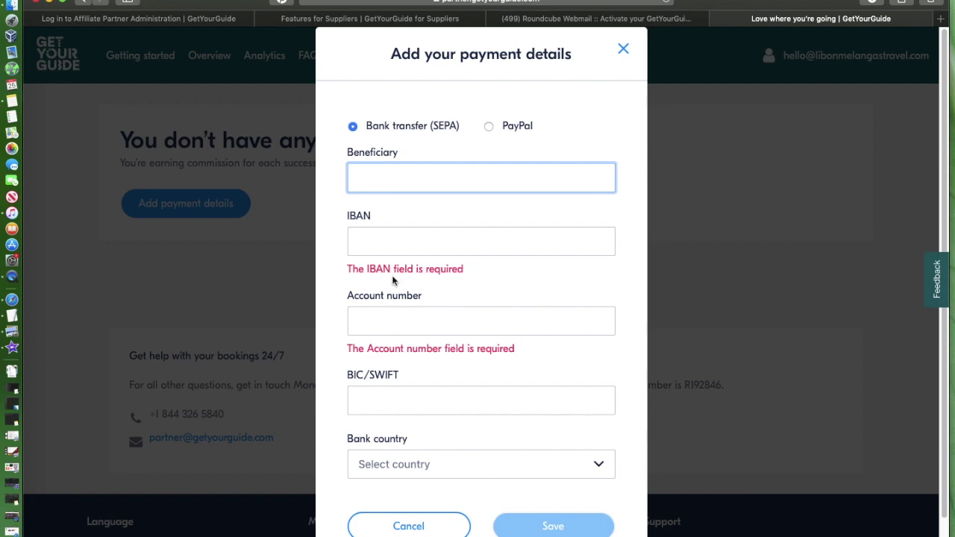
{"action": "left_click", "coordinate": [380, 242]}
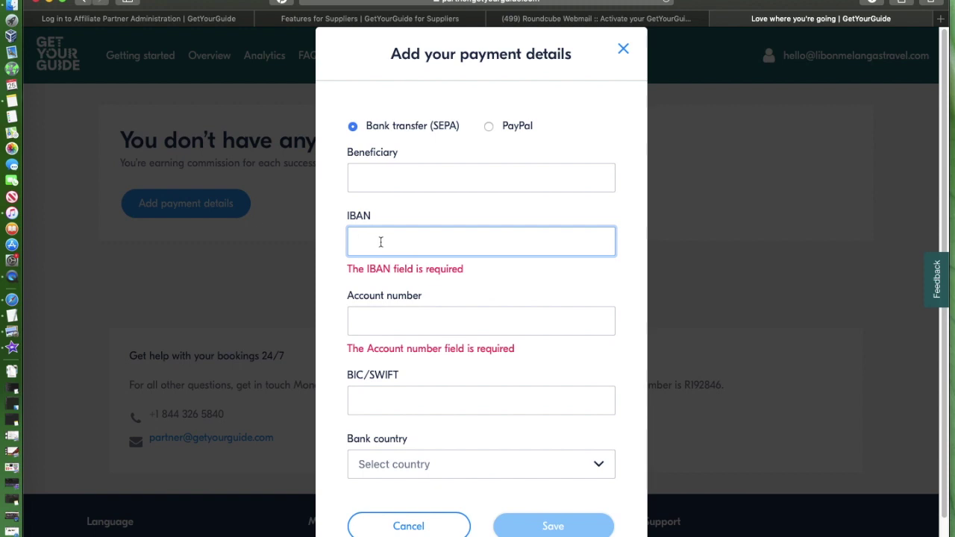
{"action": "left_click", "coordinate": [387, 328]}
{"action": "left_click", "coordinate": [392, 393]}
{"action": "scroll", "coordinate": [393, 390], "scroll_direction": "down", "scroll_amount": 1}
{"action": "left_click", "coordinate": [390, 434]}
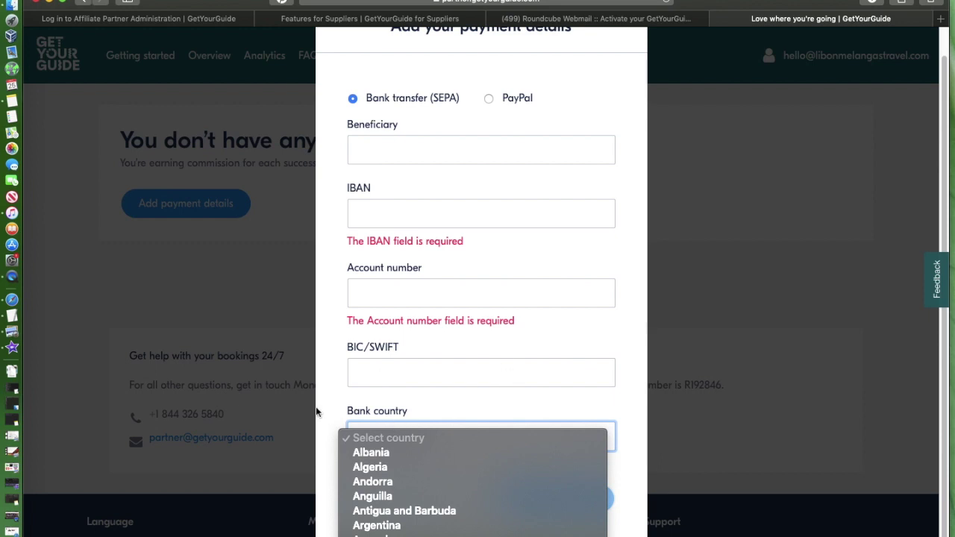
{"action": "left_click", "coordinate": [335, 355]}
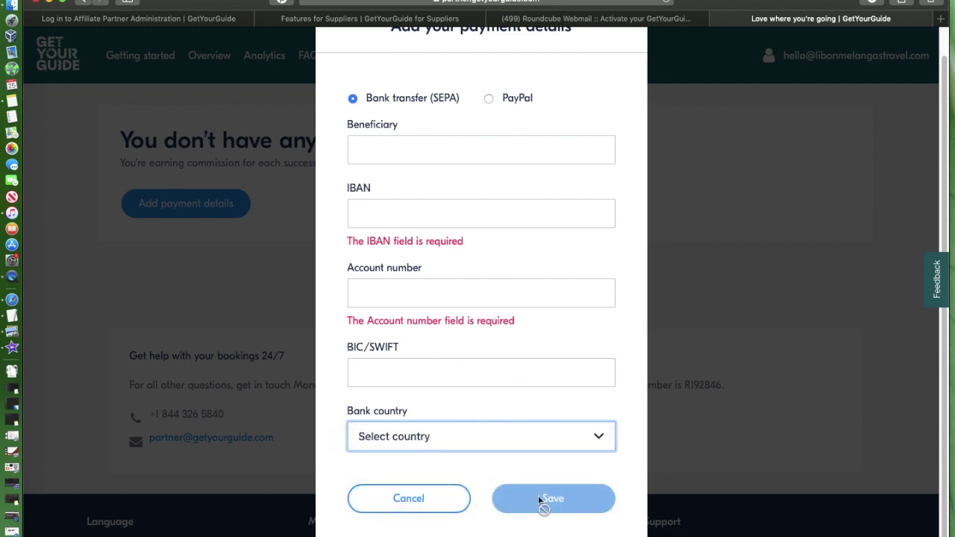
{"action": "scroll", "coordinate": [629, 196], "scroll_direction": "up", "scroll_amount": 1}
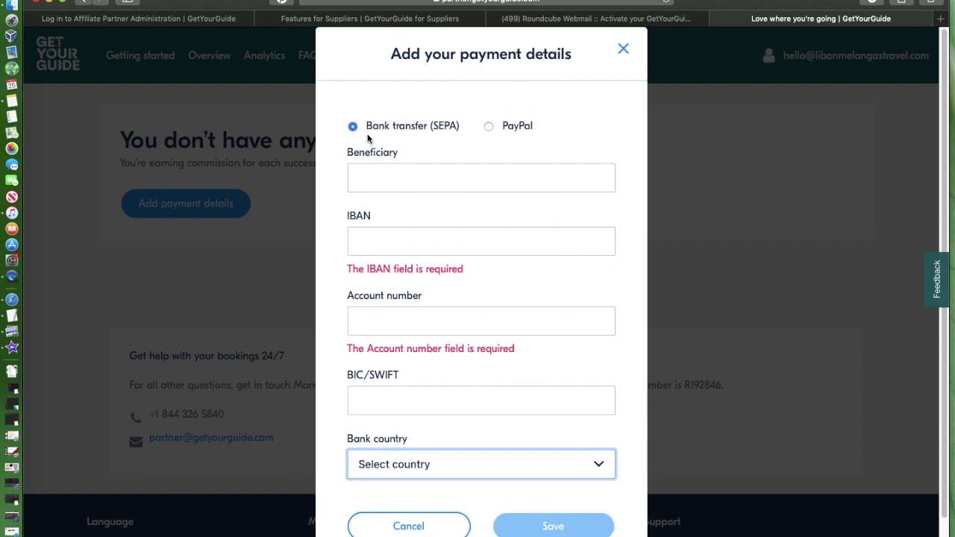
{"action": "left_click", "coordinate": [490, 125]}
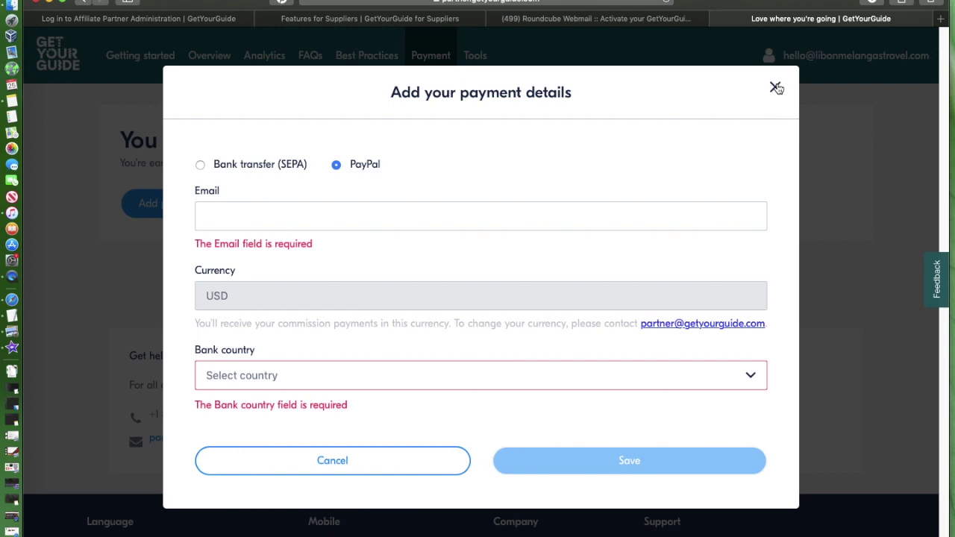
{"action": "left_click", "coordinate": [775, 88]}
Step: Browse the partner Tools page's Links and widget sections, then open the account menu
{"action": "scroll", "coordinate": [565, 320], "scroll_direction": "down", "scroll_amount": 2}
{"action": "scroll", "coordinate": [531, 294], "scroll_direction": "up", "scroll_amount": 2}
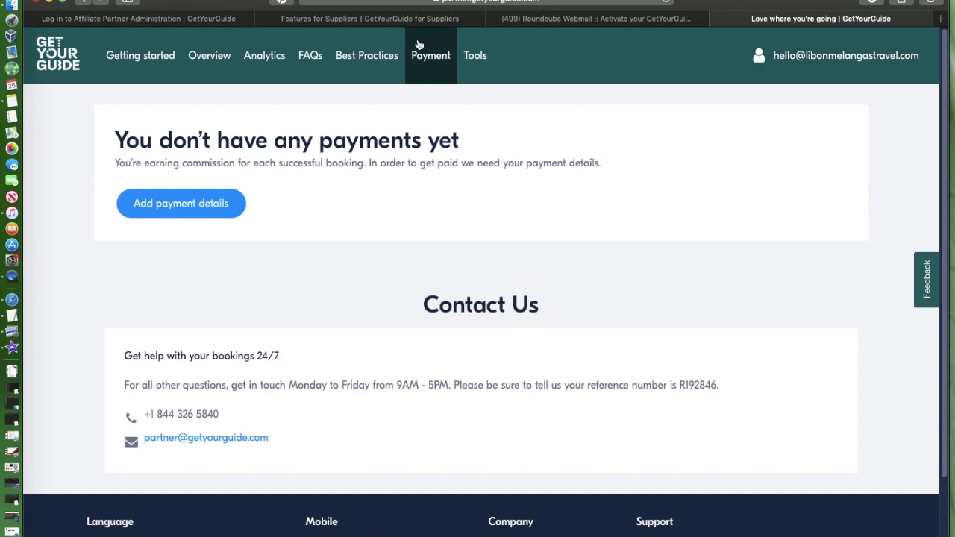
{"action": "left_click", "coordinate": [483, 67]}
{"action": "scroll", "coordinate": [513, 264], "scroll_direction": "down", "scroll_amount": 5}
{"action": "scroll", "coordinate": [513, 272], "scroll_direction": "up", "scroll_amount": 5}
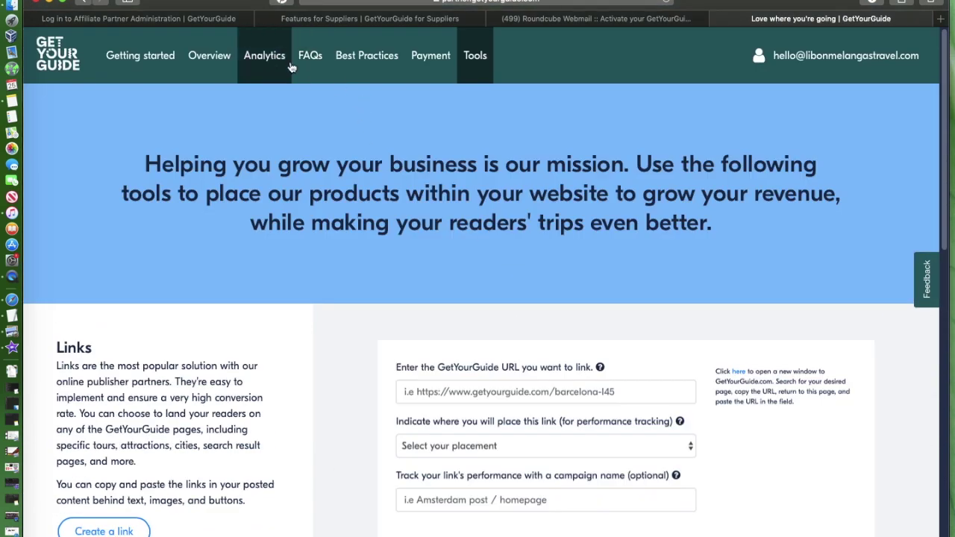
{"action": "scroll", "coordinate": [521, 381], "scroll_direction": "down", "scroll_amount": 10}
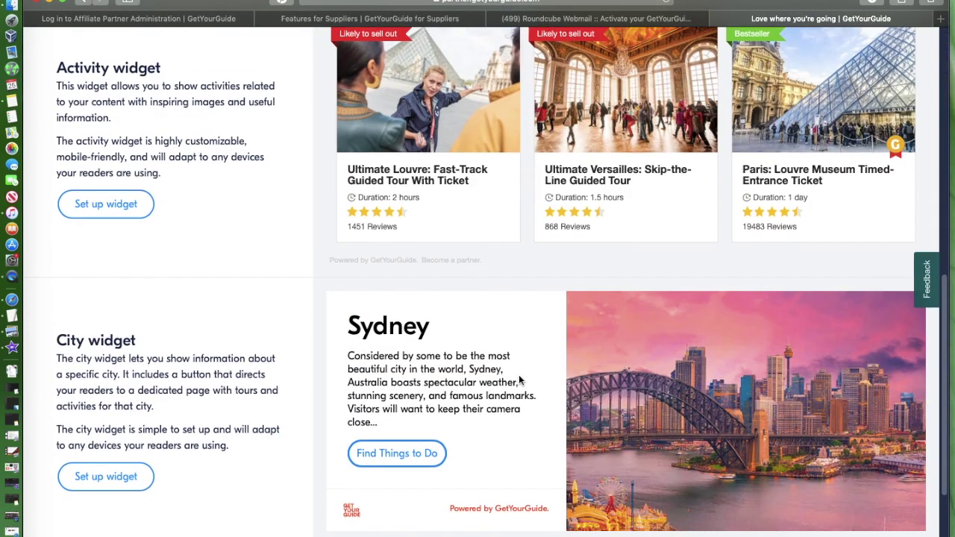
{"action": "scroll", "coordinate": [521, 381], "scroll_direction": "up", "scroll_amount": 10}
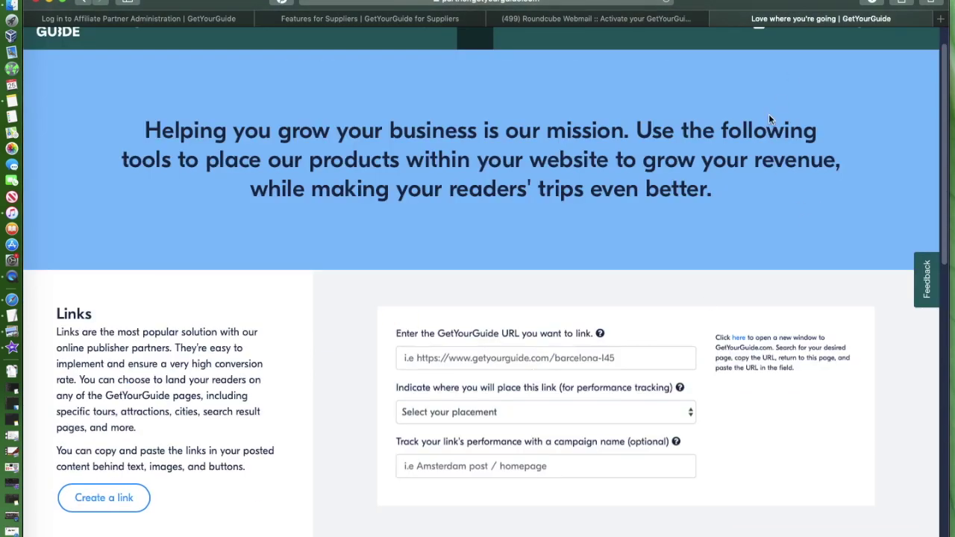
{"action": "scroll", "coordinate": [738, 226], "scroll_direction": "up", "scroll_amount": 1}
{"action": "left_click", "coordinate": [857, 55]}
Step: Open account Settings and highlight the affiliate partner ID and 8% commission rate
{"action": "left_click", "coordinate": [859, 102]}
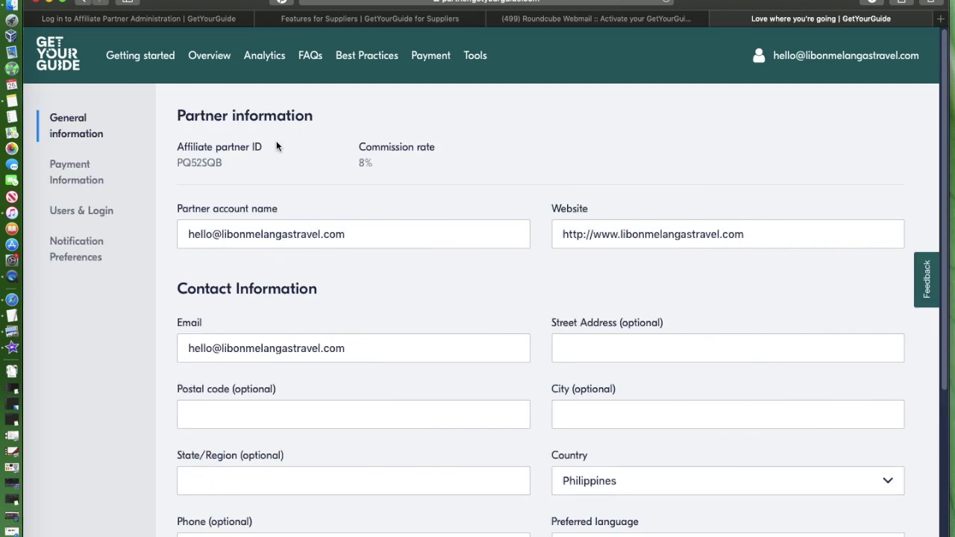
{"action": "left_click_drag", "start_coordinate": [273, 149], "coordinate": [174, 146]}
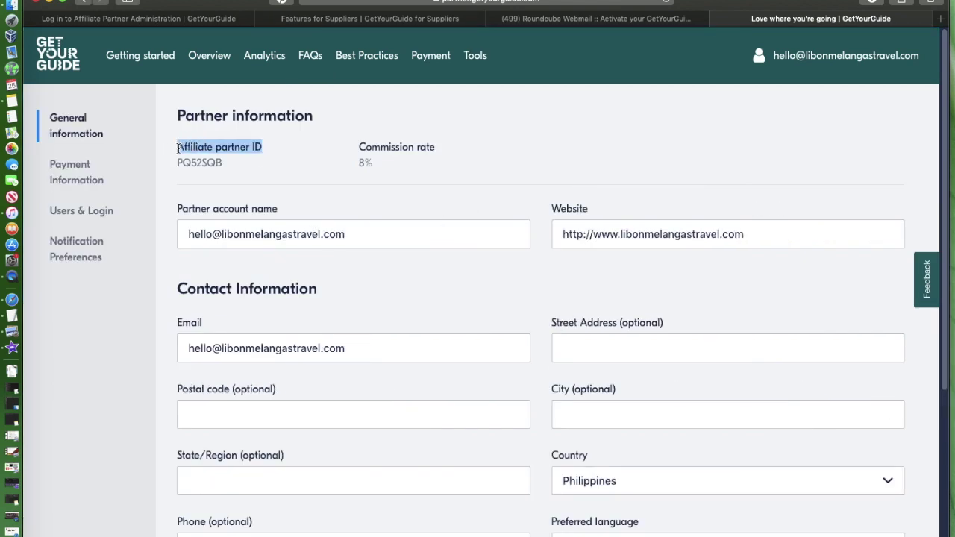
{"action": "left_click_drag", "start_coordinate": [433, 150], "coordinate": [510, 156]}
{"action": "left_click", "coordinate": [373, 165]}
{"action": "left_click", "coordinate": [510, 156]}
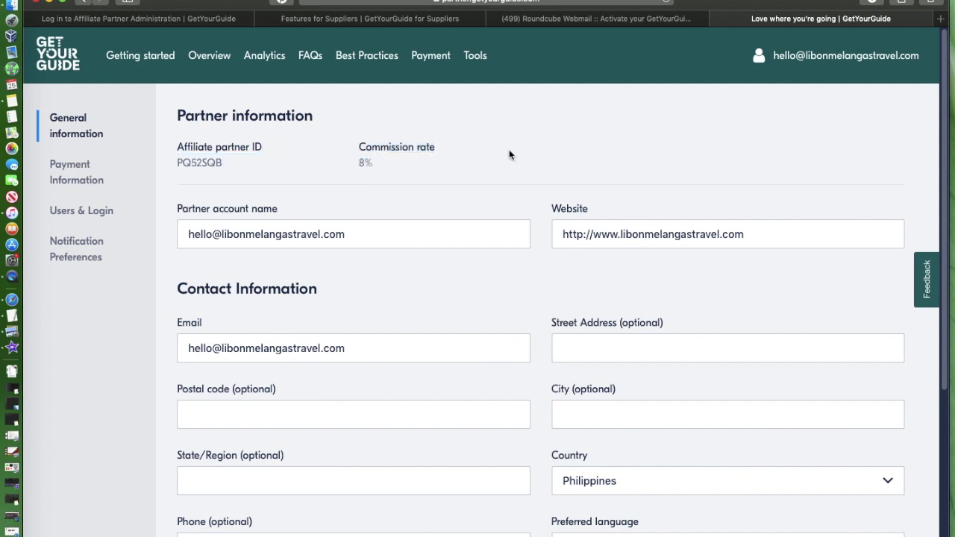
{"action": "left_click_drag", "start_coordinate": [393, 170], "coordinate": [347, 165]}
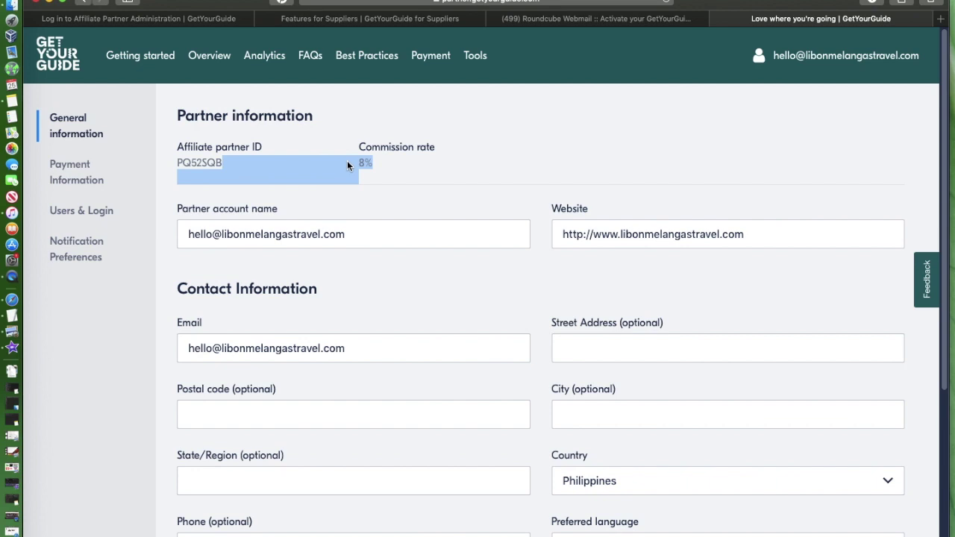
{"action": "left_click", "coordinate": [375, 168]}
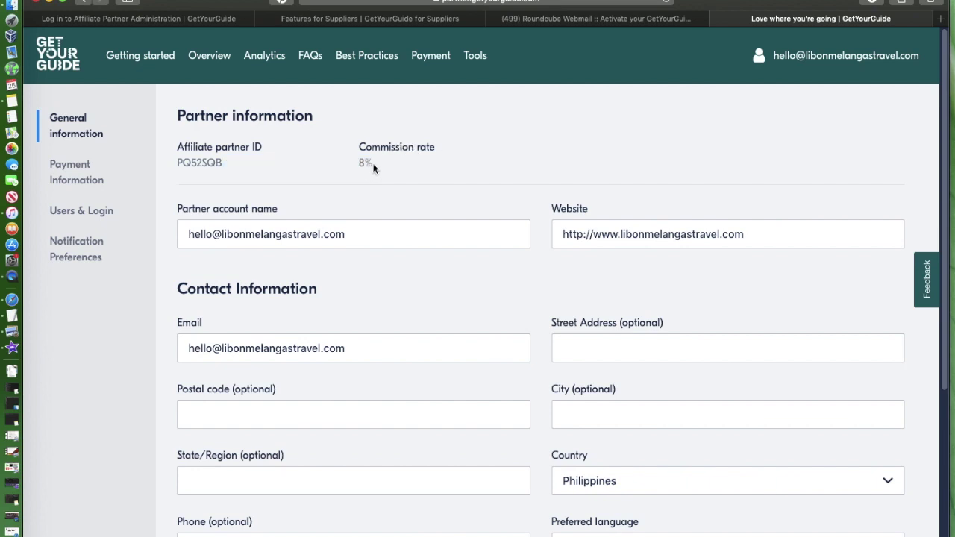
{"action": "left_click_drag", "start_coordinate": [373, 164], "coordinate": [349, 161]}
{"action": "left_click", "coordinate": [374, 164]}
Step: Select the Partner account name in General information to inspect it
{"action": "scroll", "coordinate": [426, 157], "scroll_direction": "down", "scroll_amount": 5}
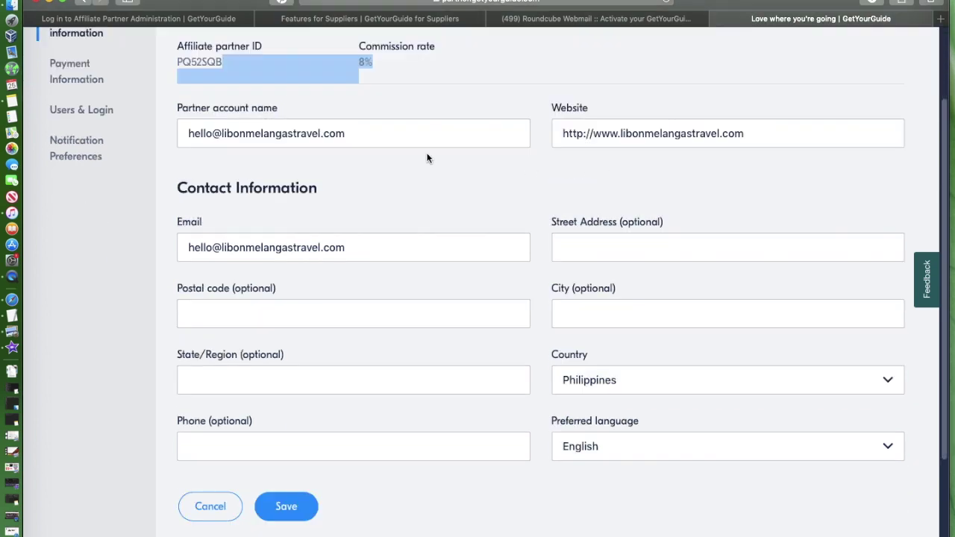
{"action": "scroll", "coordinate": [426, 156], "scroll_direction": "up", "scroll_amount": 3}
{"action": "left_click", "coordinate": [326, 154]}
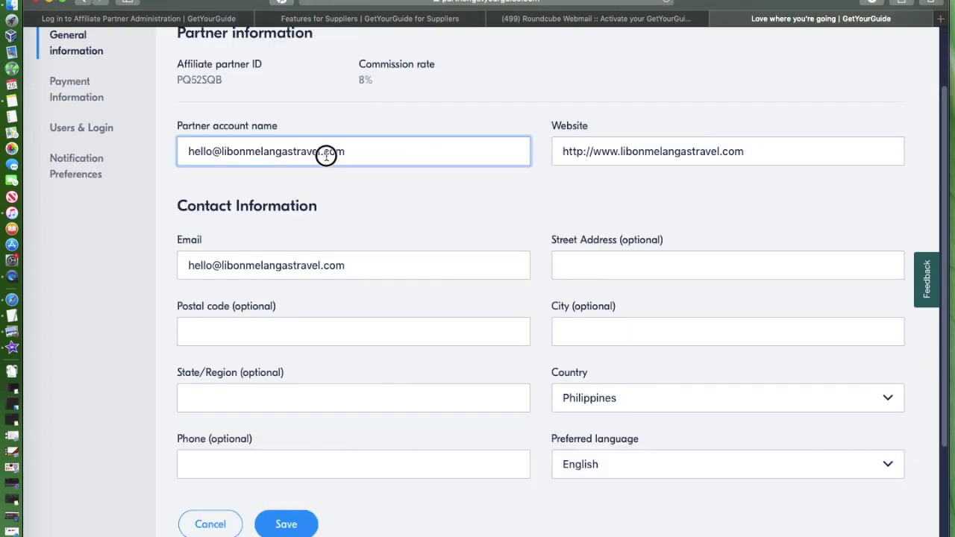
{"action": "left_click_drag", "start_coordinate": [347, 151], "coordinate": [167, 142]}
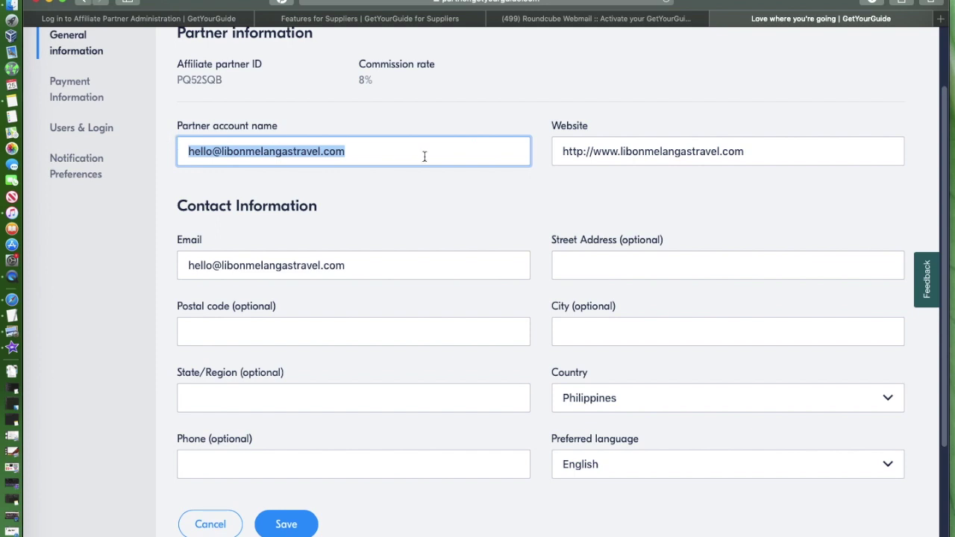
{"action": "left_click", "coordinate": [365, 155]}
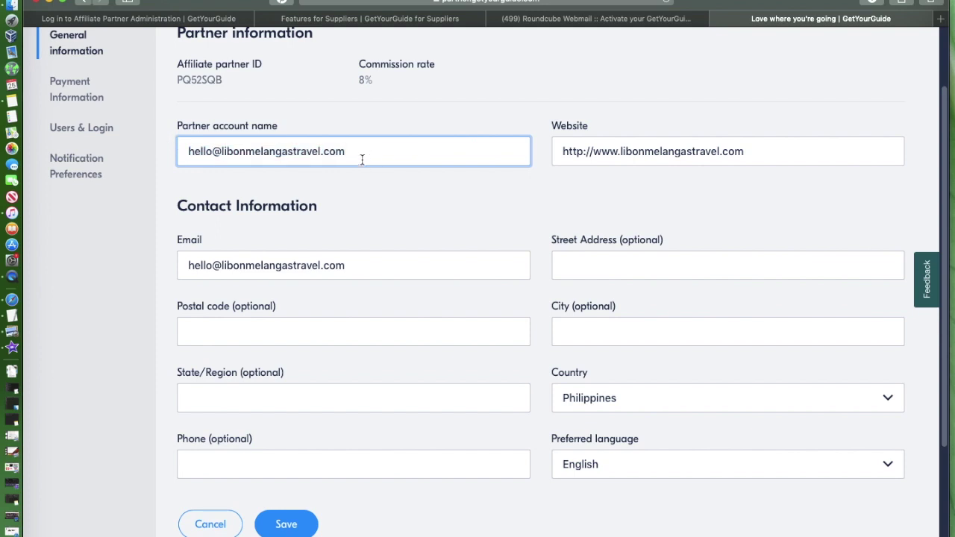
{"action": "left_click_drag", "start_coordinate": [360, 151], "coordinate": [115, 154]}
{"action": "left_click", "coordinate": [399, 191]}
{"action": "scroll", "coordinate": [398, 192], "scroll_direction": "up", "scroll_amount": 1}
{"action": "scroll", "coordinate": [399, 192], "scroll_direction": "down", "scroll_amount": 2}
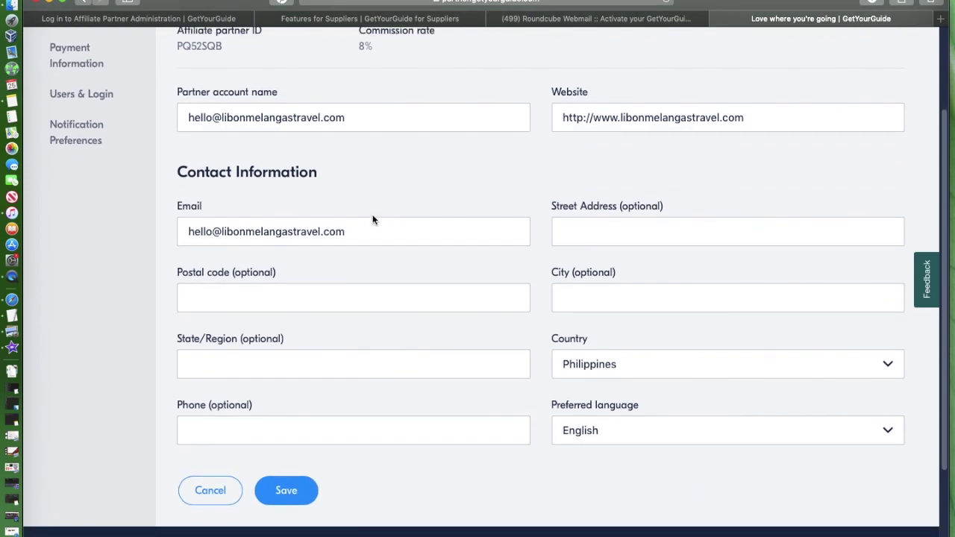
Step: Check the email, address, postal code, region, phone and city fields, then open Payment Information
{"action": "left_click", "coordinate": [343, 232]}
{"action": "left_click", "coordinate": [364, 231]}
{"action": "left_click_drag", "start_coordinate": [364, 231], "coordinate": [123, 224]}
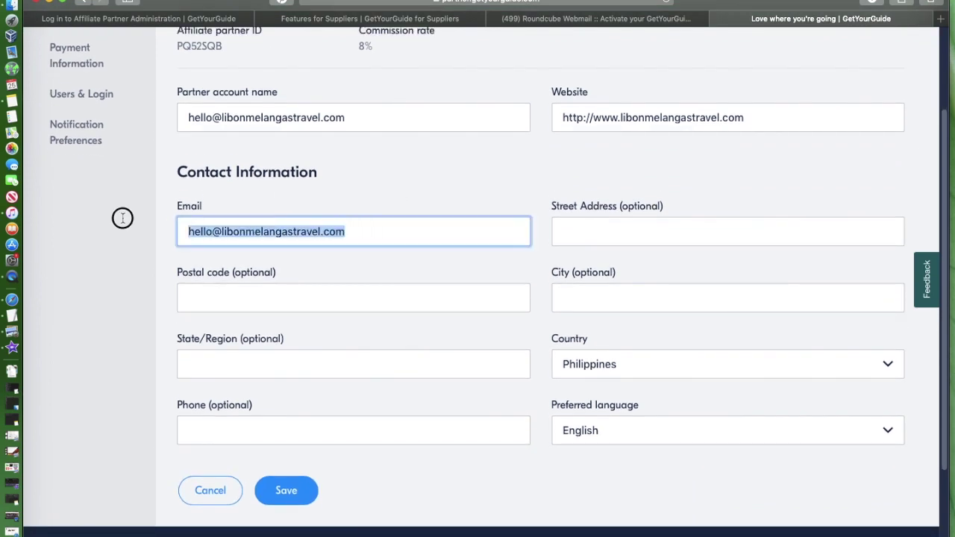
{"action": "left_click", "coordinate": [642, 231]}
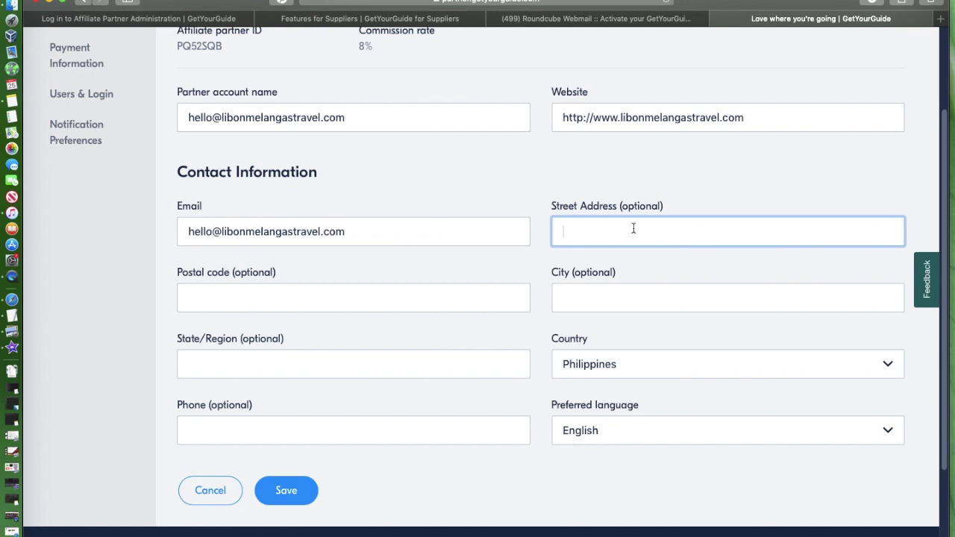
{"action": "left_click", "coordinate": [223, 291]}
{"action": "left_click", "coordinate": [208, 358]}
{"action": "left_click", "coordinate": [224, 438]}
{"action": "left_click", "coordinate": [675, 297]}
{"action": "left_click", "coordinate": [623, 233]}
{"action": "scroll", "coordinate": [470, 221], "scroll_direction": "up", "scroll_amount": 3}
{"action": "left_click", "coordinate": [60, 173]}
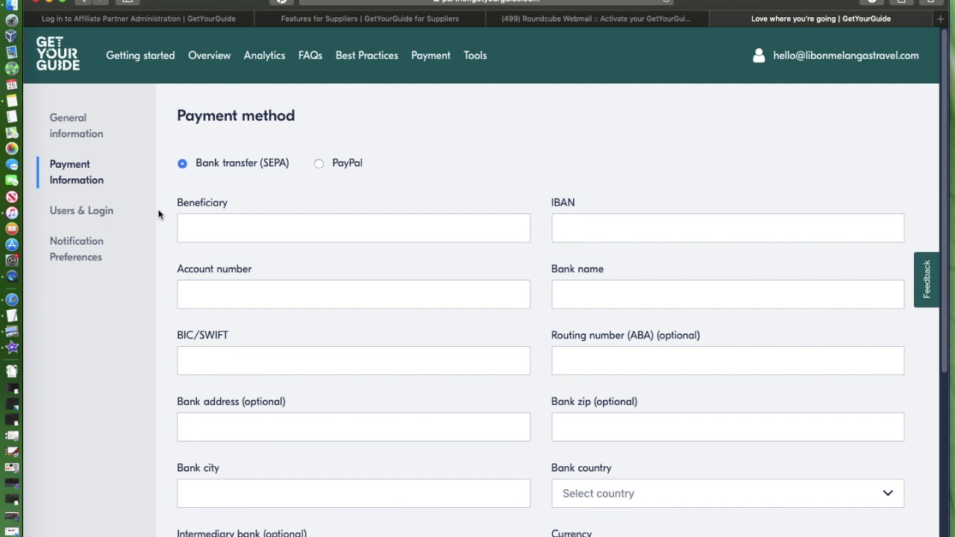
Step: Show the Users & Login section and select the active user's row
{"action": "scroll", "coordinate": [353, 284], "scroll_direction": "down", "scroll_amount": 2}
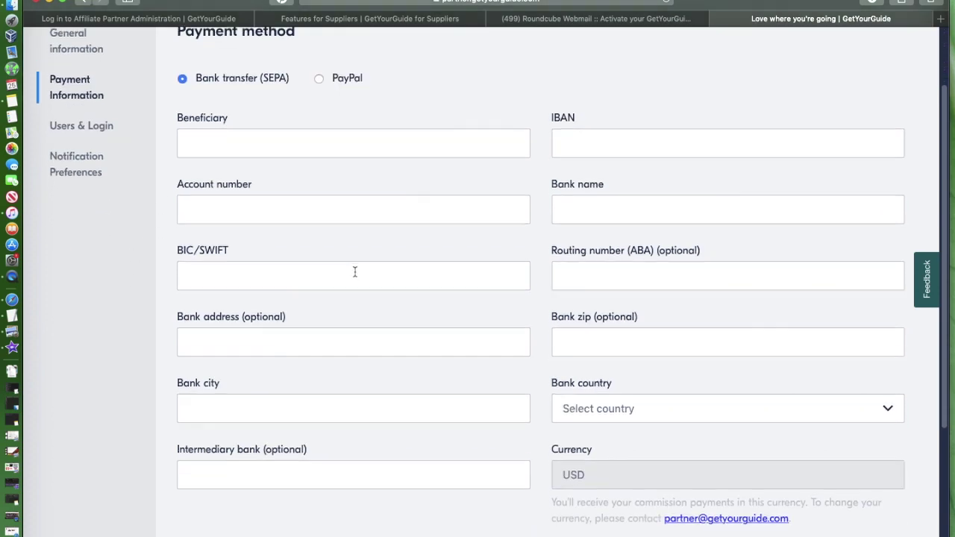
{"action": "scroll", "coordinate": [353, 273], "scroll_direction": "down", "scroll_amount": 2}
{"action": "scroll", "coordinate": [123, 170], "scroll_direction": "up", "scroll_amount": 3}
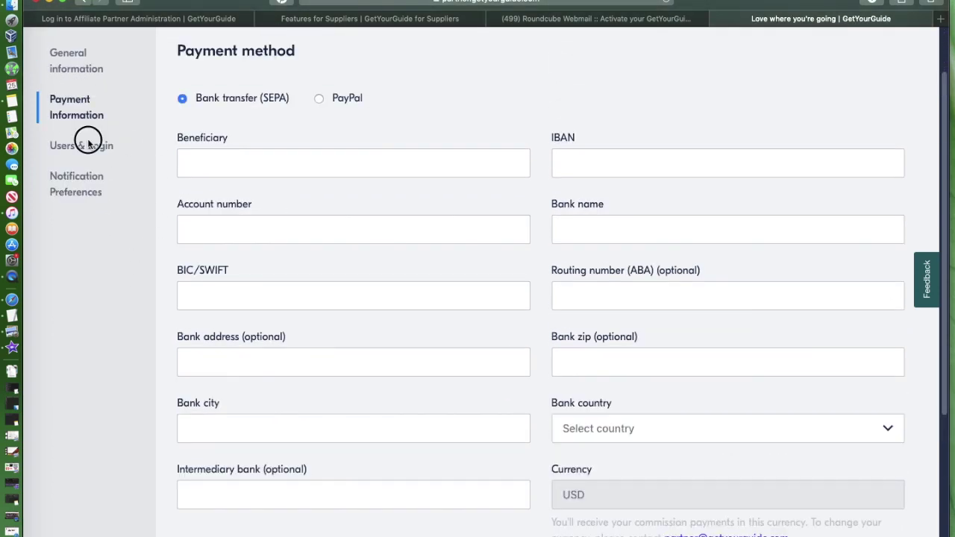
{"action": "left_click", "coordinate": [87, 145]}
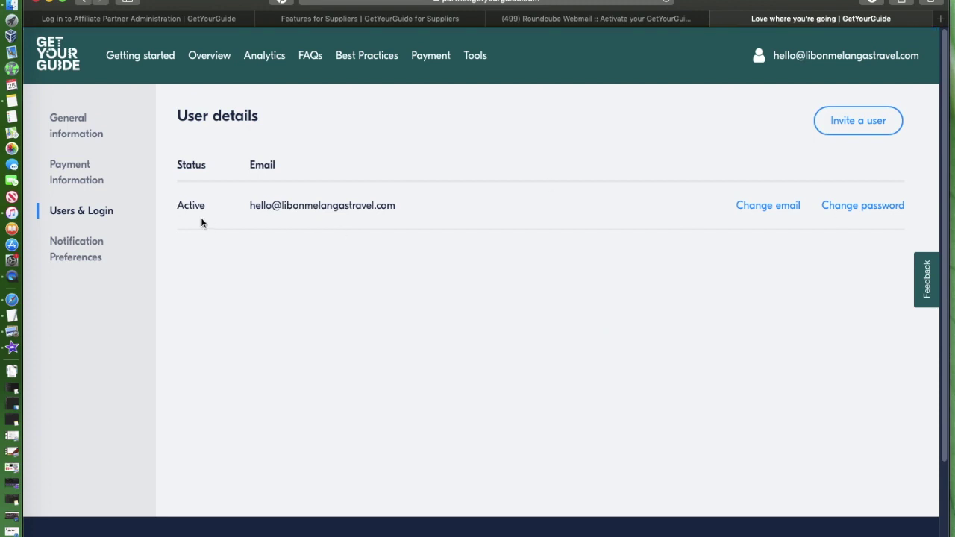
{"action": "left_click_drag", "start_coordinate": [401, 208], "coordinate": [175, 204]}
Step: View Notification Preferences: one Monthly statistics e-mail and the ticked partner newsletter subscription
{"action": "left_click", "coordinate": [69, 254]}
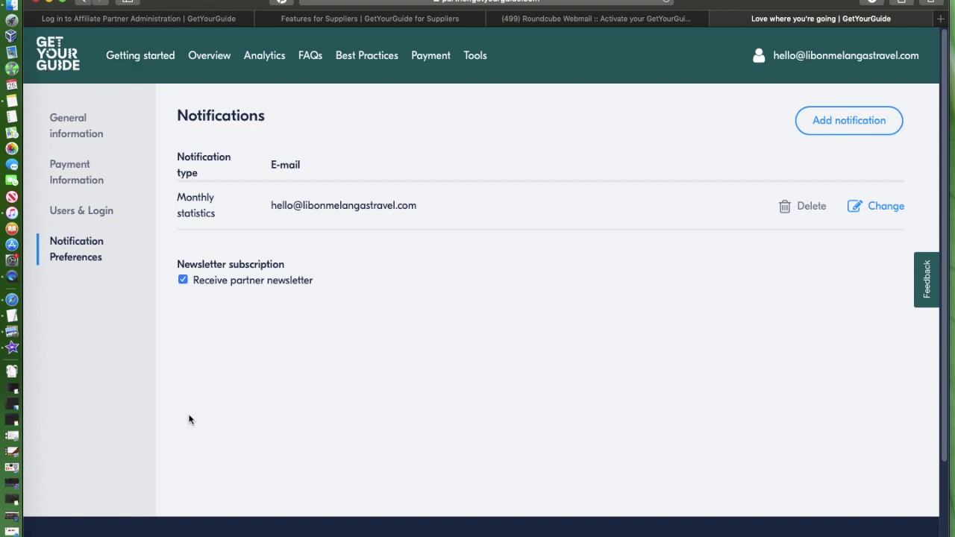
{"action": "scroll", "coordinate": [128, 403], "scroll_direction": "down", "scroll_amount": 3}
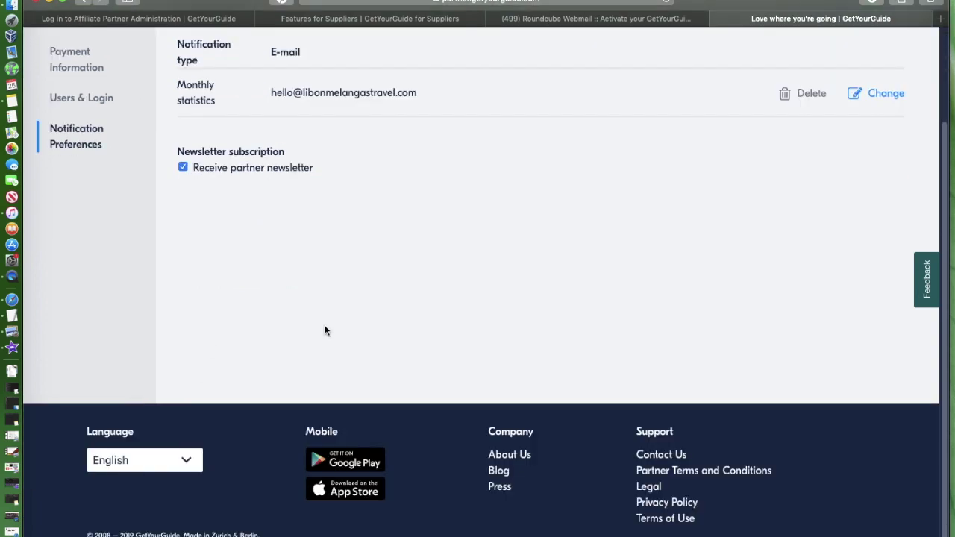
{"action": "scroll", "coordinate": [478, 316], "scroll_direction": "up", "scroll_amount": 3}
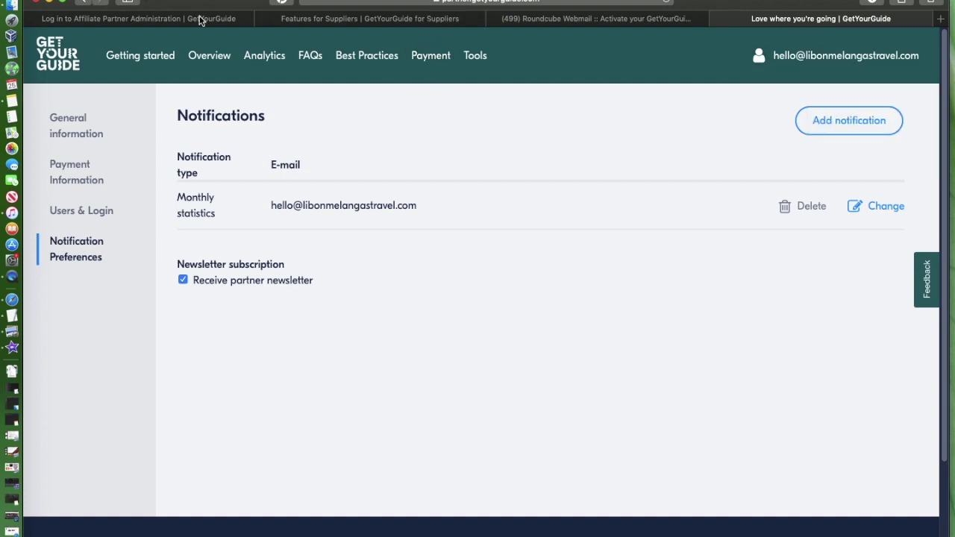
Step: Look over the supplier features page and the affiliate partner login page in their tabs
{"action": "left_click", "coordinate": [345, 21]}
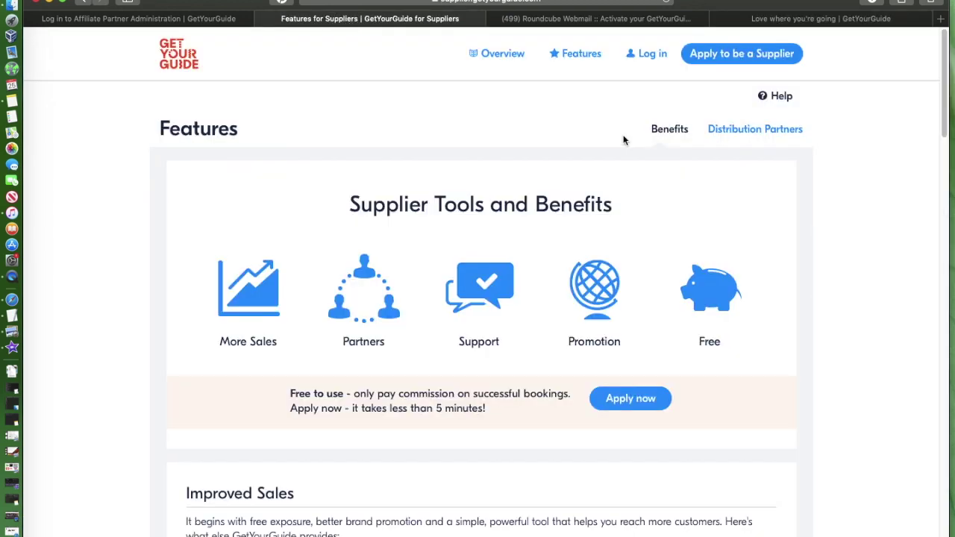
{"action": "scroll", "coordinate": [645, 188], "scroll_direction": "down", "scroll_amount": 3}
{"action": "scroll", "coordinate": [645, 187], "scroll_direction": "up", "scroll_amount": 3}
{"action": "left_click", "coordinate": [129, 20]}
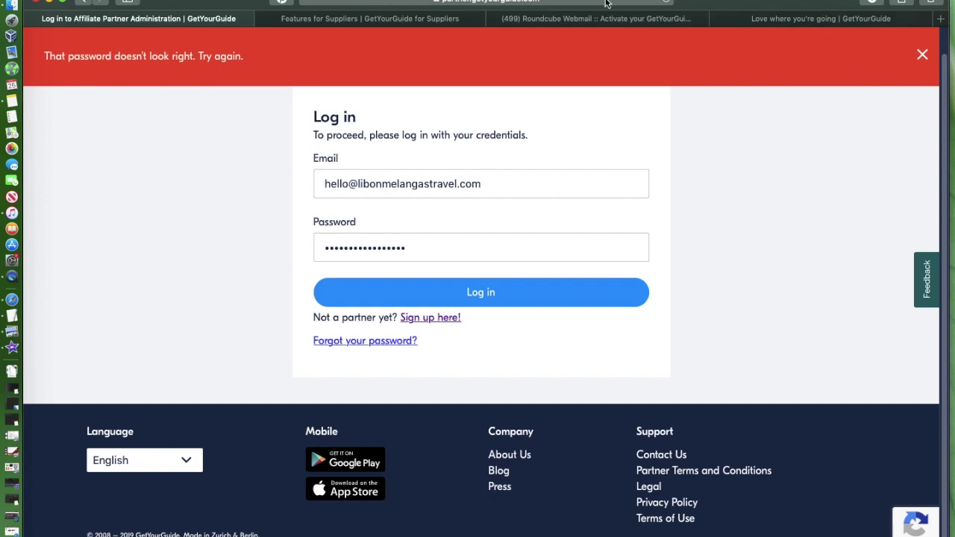
{"action": "left_click", "coordinate": [301, 22]}
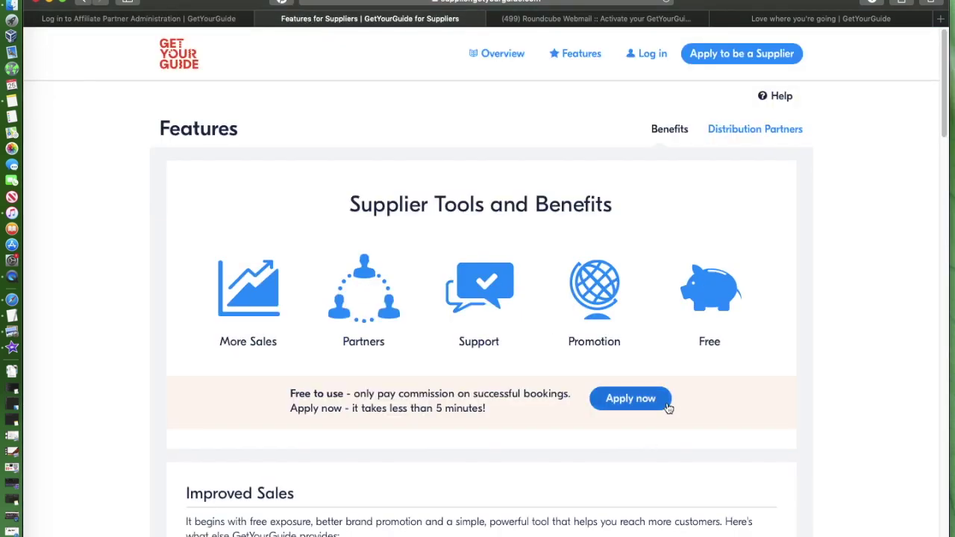
{"action": "scroll", "coordinate": [666, 405], "scroll_direction": "down", "scroll_amount": 5}
{"action": "scroll", "coordinate": [666, 403], "scroll_direction": "down", "scroll_amount": 15}
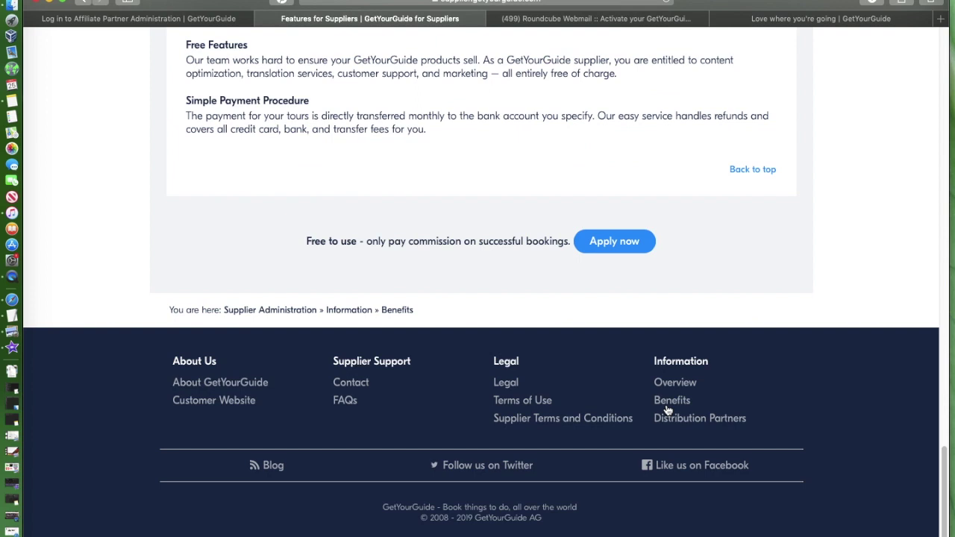
{"action": "scroll", "coordinate": [593, 396], "scroll_direction": "up", "scroll_amount": 10}
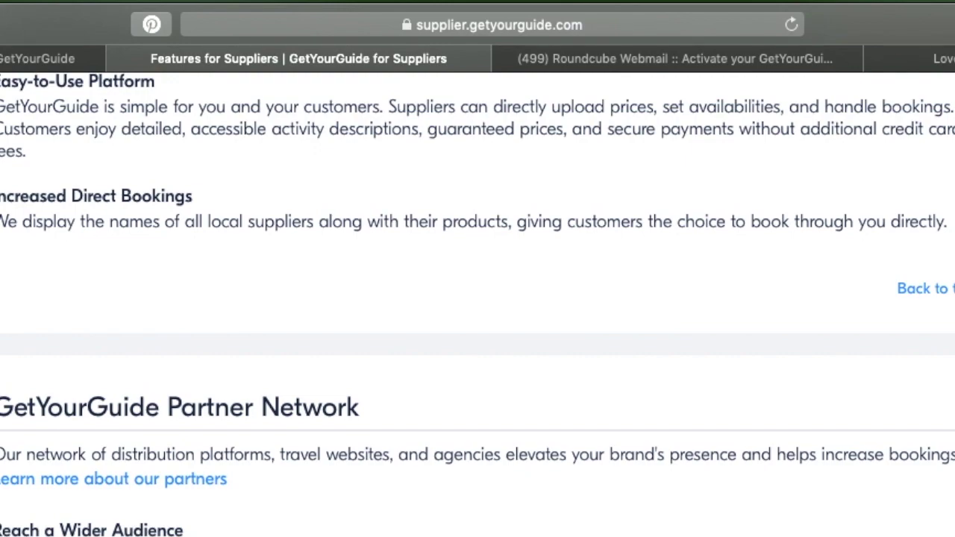
Step: Open a new tab, then take the login tab back to the Working with Travel Agents page
{"action": "key", "text": "super+t"}
{"action": "key", "text": "ctrl+Tab"}
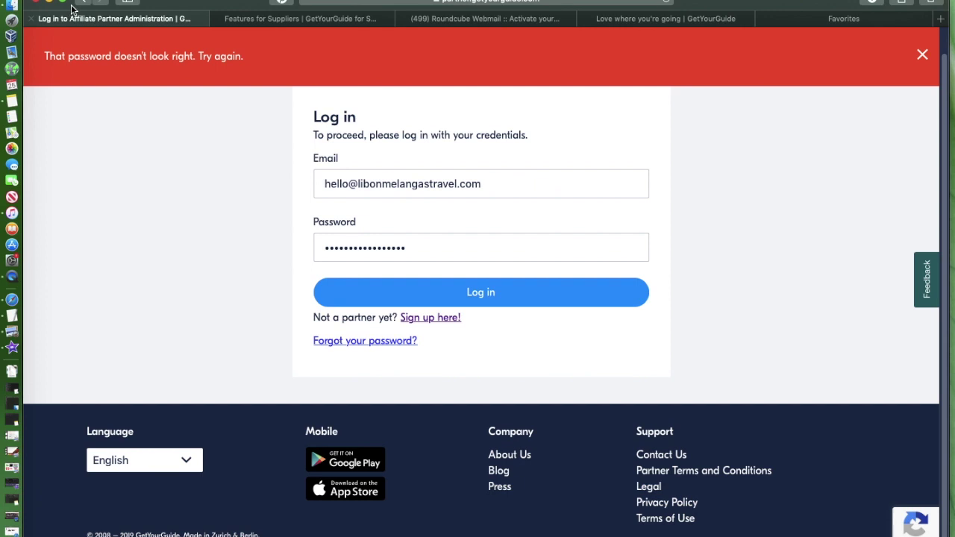
{"action": "left_click", "coordinate": [85, 3]}
{"action": "left_click", "coordinate": [84, 2]}
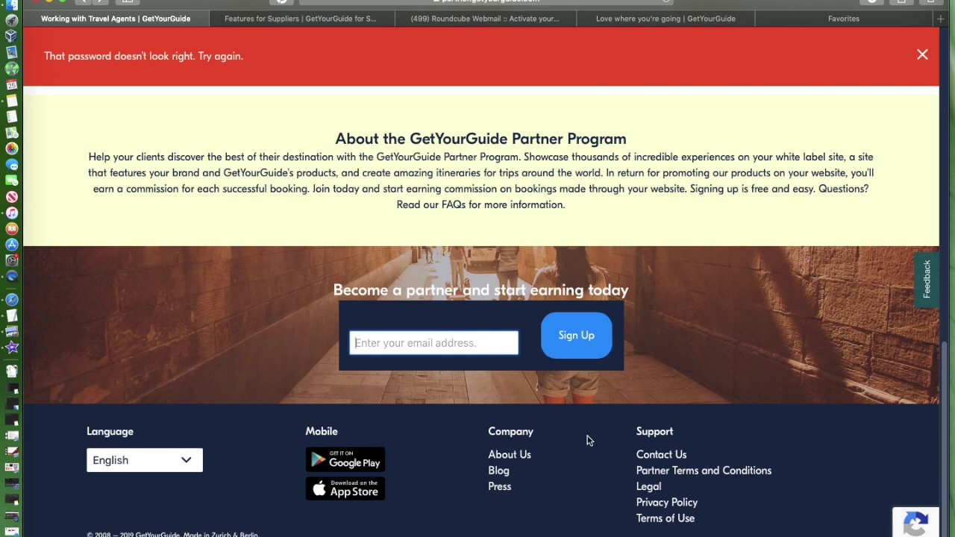
{"action": "left_click", "coordinate": [670, 454]}
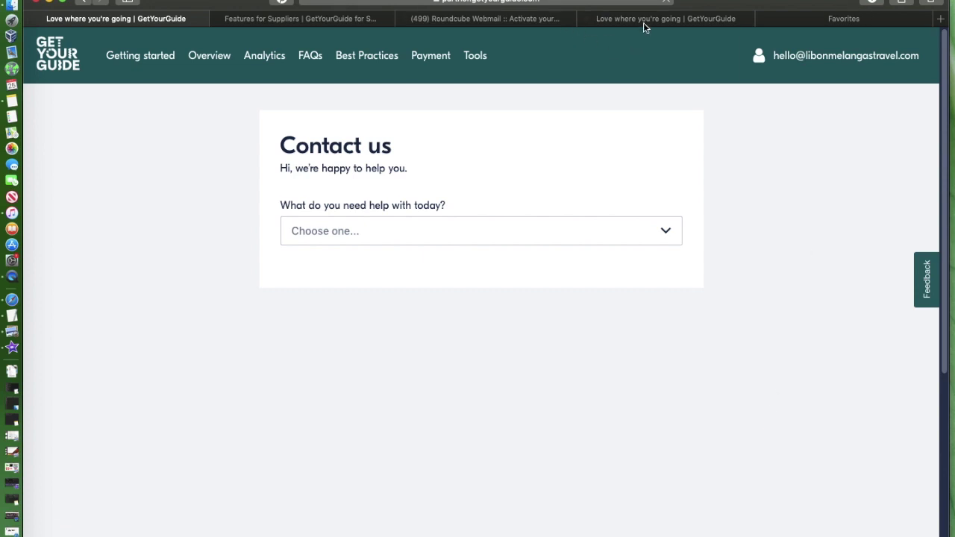
Step: Log out of the affiliate account from the Notifications page and open About Us in a new tab
{"action": "left_click", "coordinate": [644, 18]}
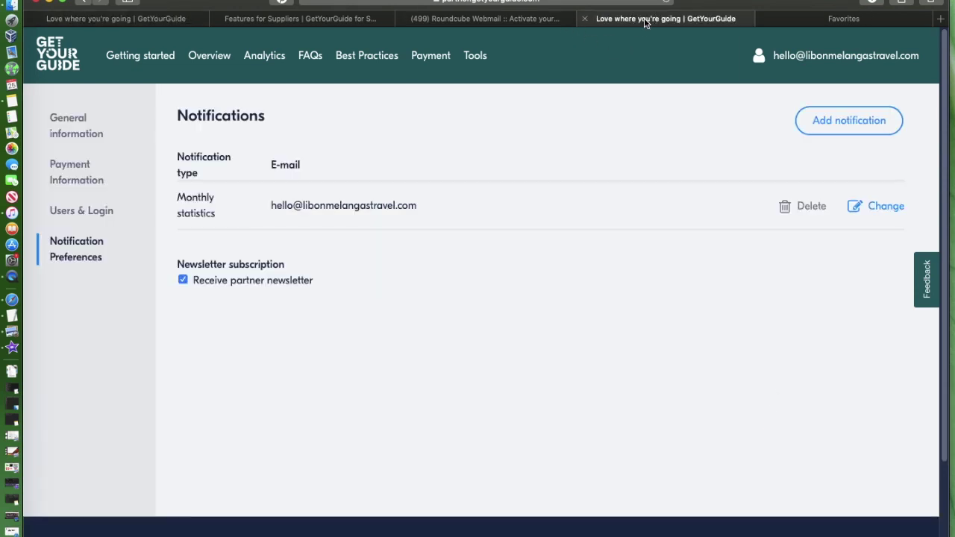
{"action": "left_click", "coordinate": [858, 60]}
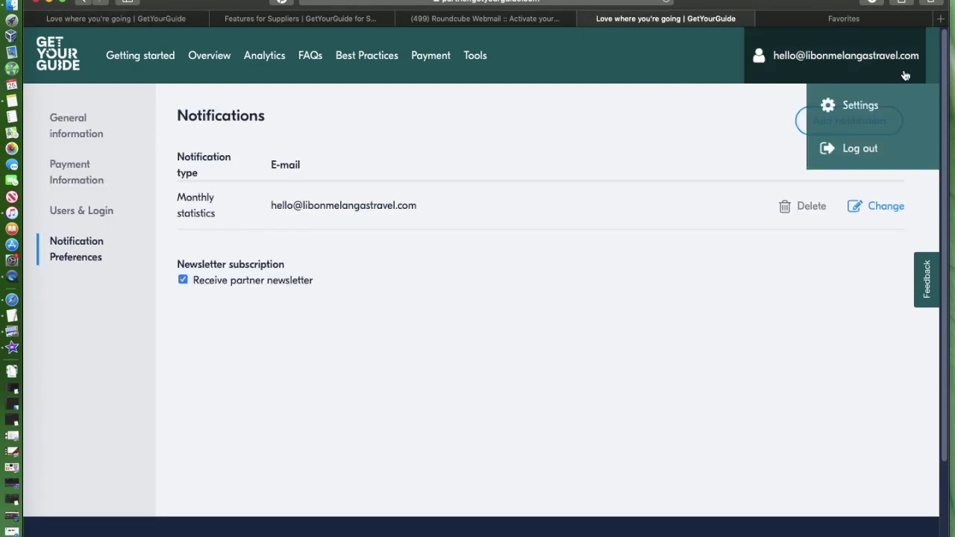
{"action": "left_click", "coordinate": [859, 148]}
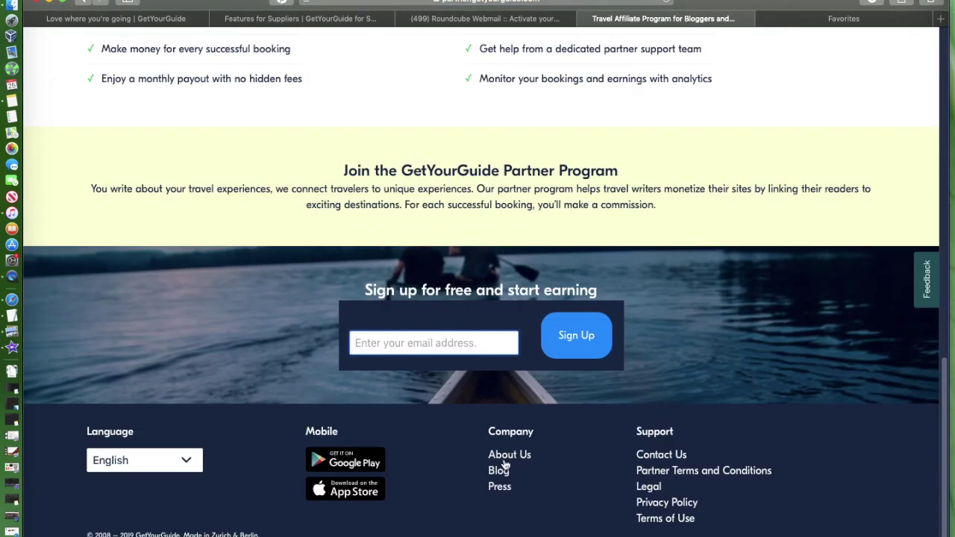
{"action": "left_click", "coordinate": [505, 463]}
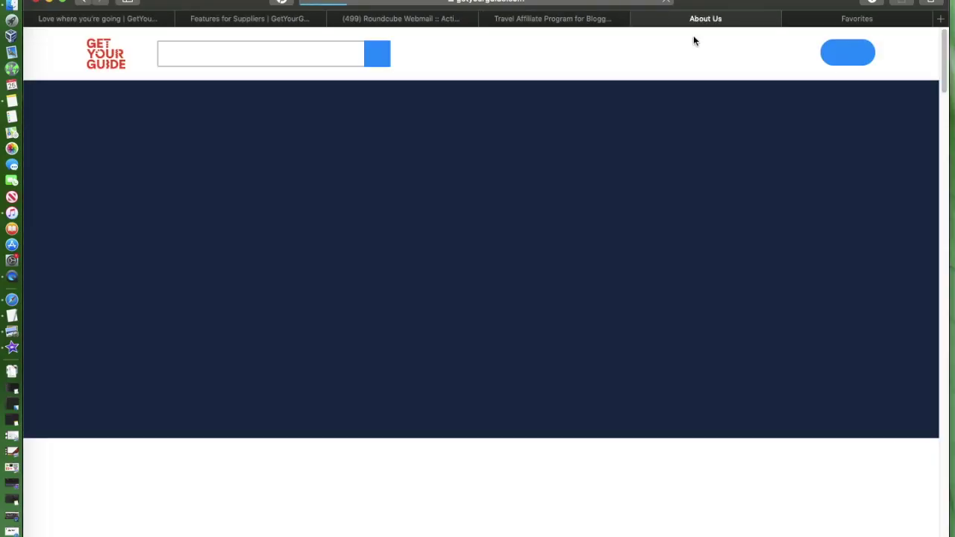
Step: Follow the Supplier Administration link under Work With Us in the About Us footer
{"action": "scroll", "coordinate": [756, 280], "scroll_direction": "down", "scroll_amount": 4}
{"action": "scroll", "coordinate": [756, 277], "scroll_direction": "down", "scroll_amount": 20}
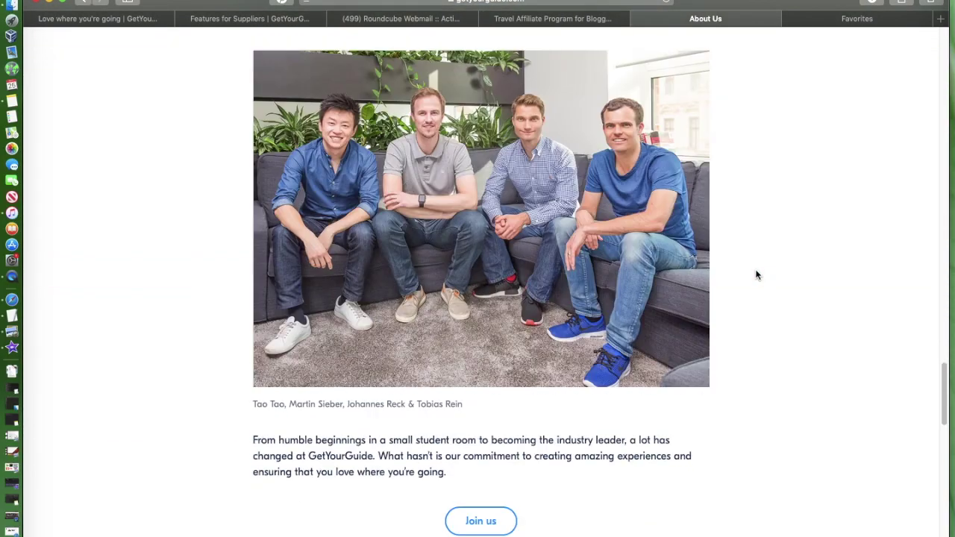
{"action": "scroll", "coordinate": [756, 275], "scroll_direction": "down", "scroll_amount": 1}
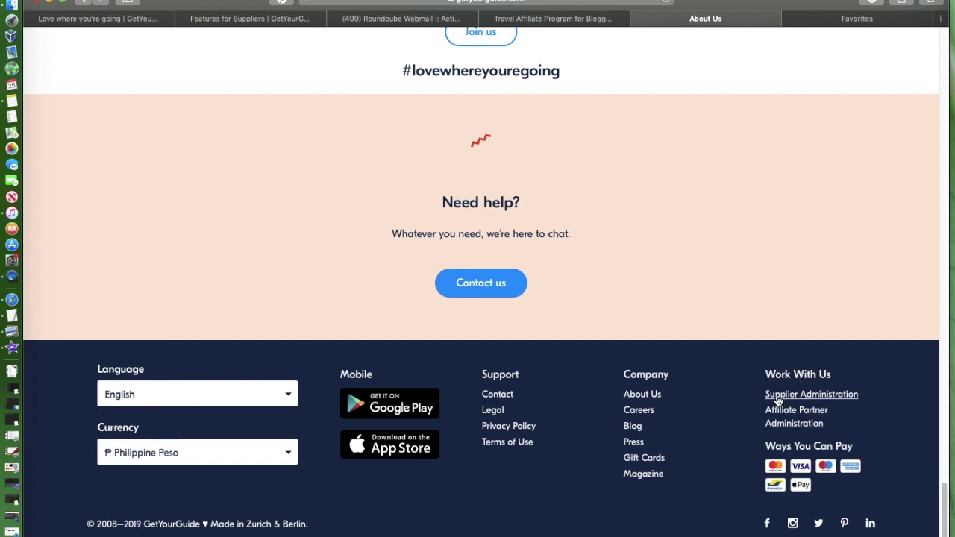
{"action": "right_click", "coordinate": [778, 400]}
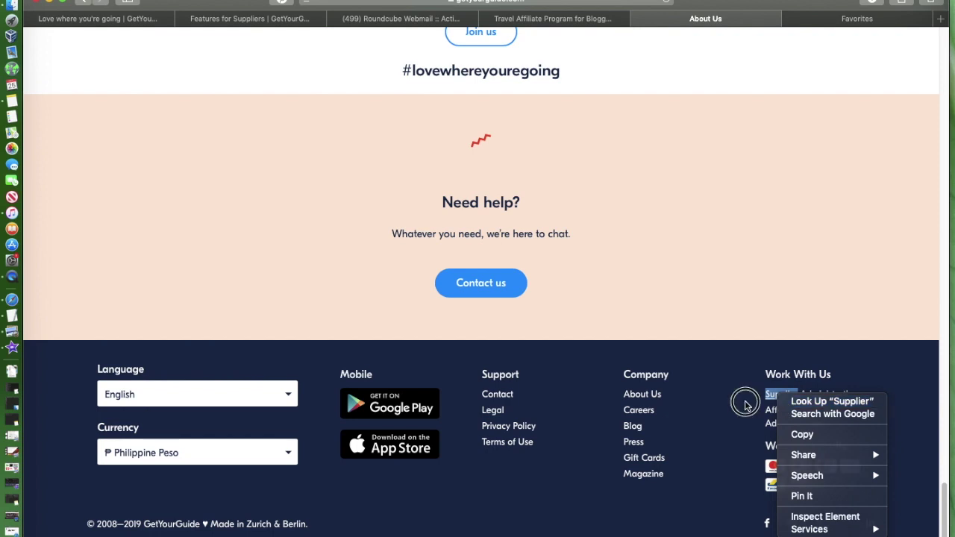
{"action": "key", "text": "Escape"}
{"action": "left_click", "coordinate": [802, 399]}
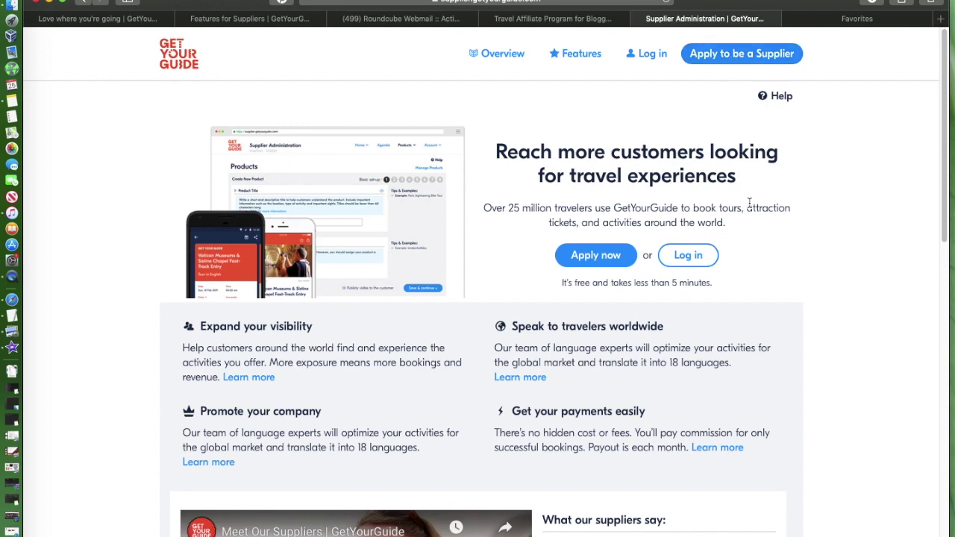
{"action": "scroll", "coordinate": [748, 201], "scroll_direction": "down", "scroll_amount": 10}
{"action": "scroll", "coordinate": [748, 202], "scroll_direction": "up", "scroll_amount": 7}
{"action": "scroll", "coordinate": [747, 195], "scroll_direction": "up", "scroll_amount": 5}
{"action": "scroll", "coordinate": [633, 251], "scroll_direction": "down", "scroll_amount": 10}
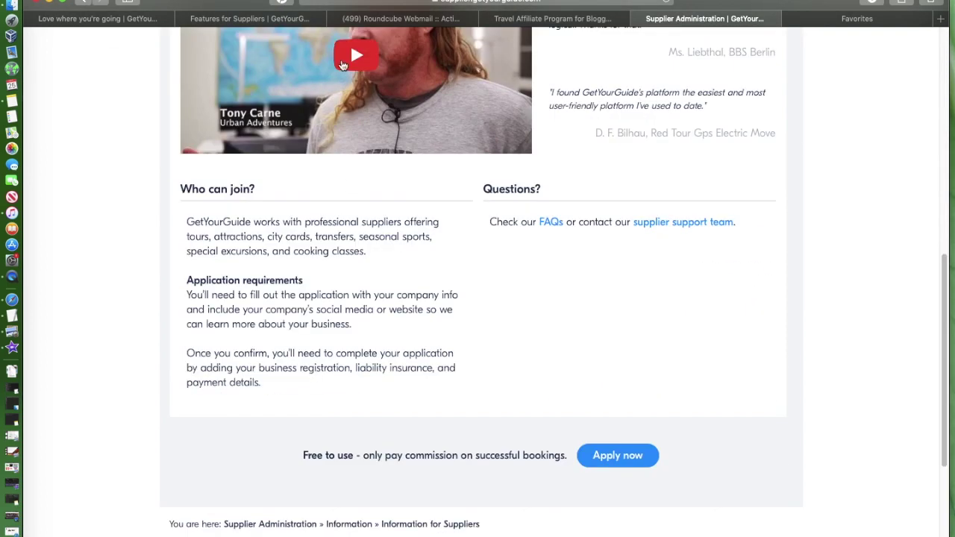
{"action": "scroll", "coordinate": [403, 173], "scroll_direction": "up", "scroll_amount": 3}
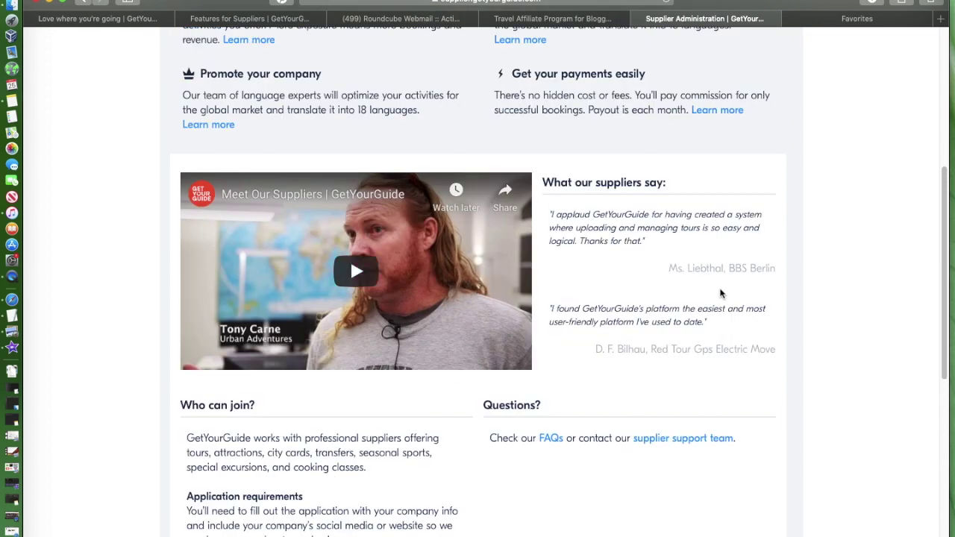
{"action": "scroll", "coordinate": [721, 290], "scroll_direction": "down", "scroll_amount": 6}
{"action": "scroll", "coordinate": [721, 289], "scroll_direction": "up", "scroll_amount": 2}
{"action": "scroll", "coordinate": [721, 289], "scroll_direction": "up", "scroll_amount": 4}
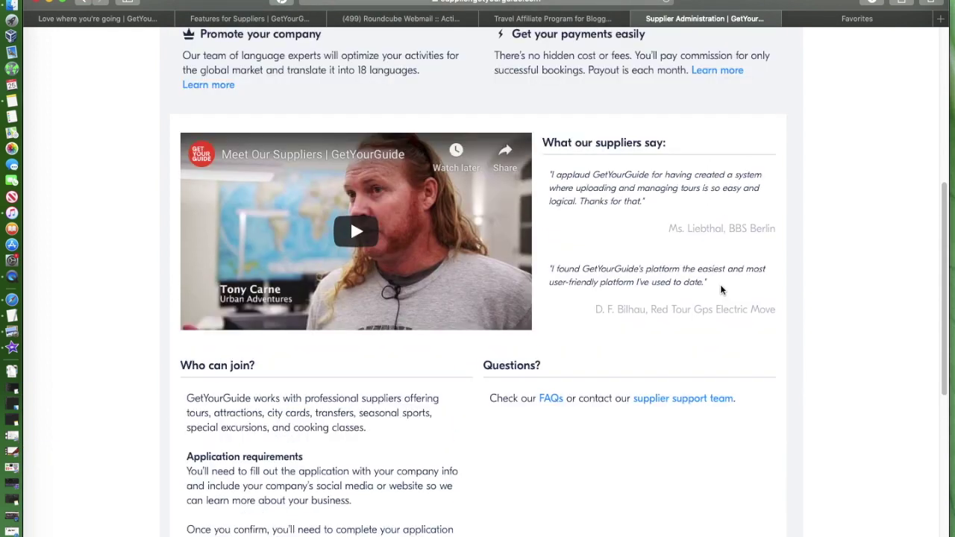
{"action": "scroll", "coordinate": [720, 290], "scroll_direction": "up", "scroll_amount": 1}
{"action": "scroll", "coordinate": [720, 290], "scroll_direction": "down", "scroll_amount": 9}
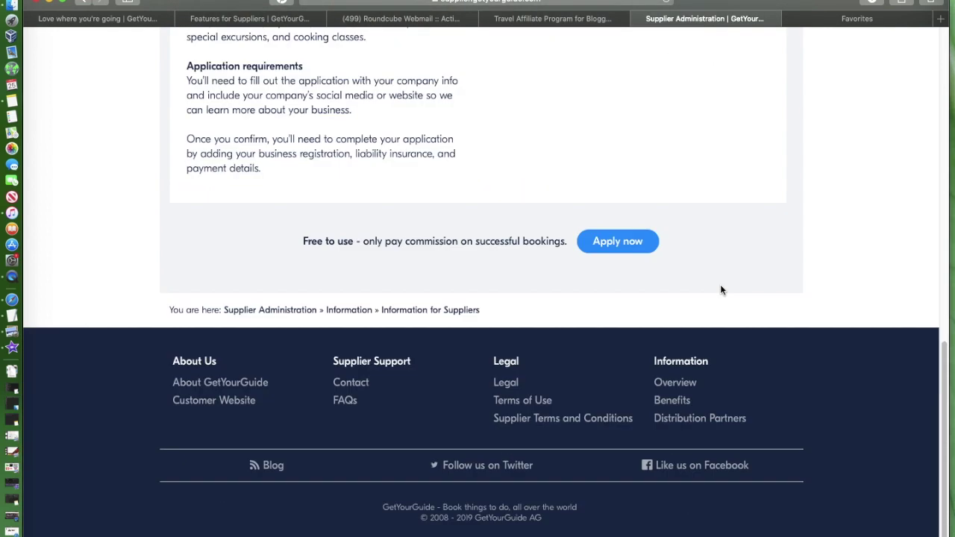
{"action": "scroll", "coordinate": [727, 291], "scroll_direction": "up", "scroll_amount": 4}
{"action": "scroll", "coordinate": [757, 194], "scroll_direction": "up", "scroll_amount": 7}
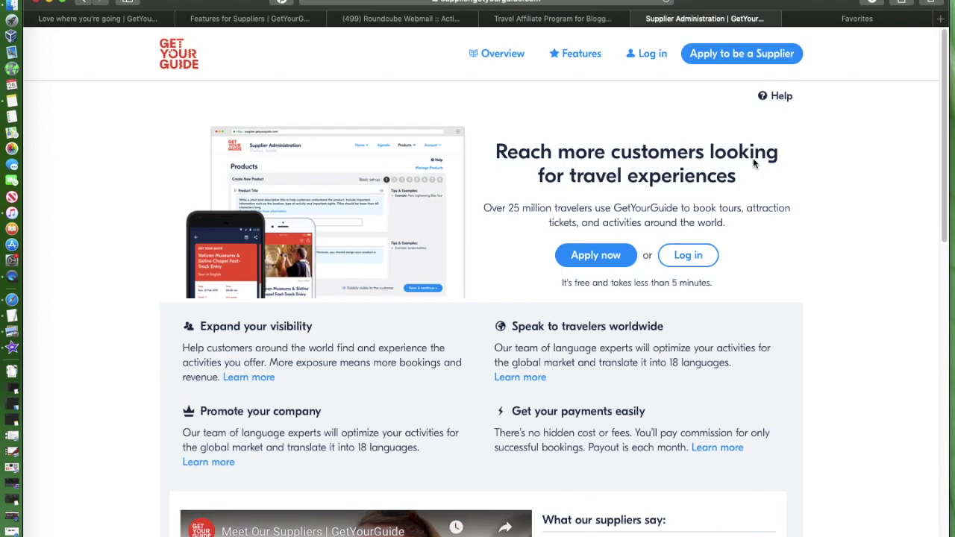
{"action": "left_click", "coordinate": [737, 52]}
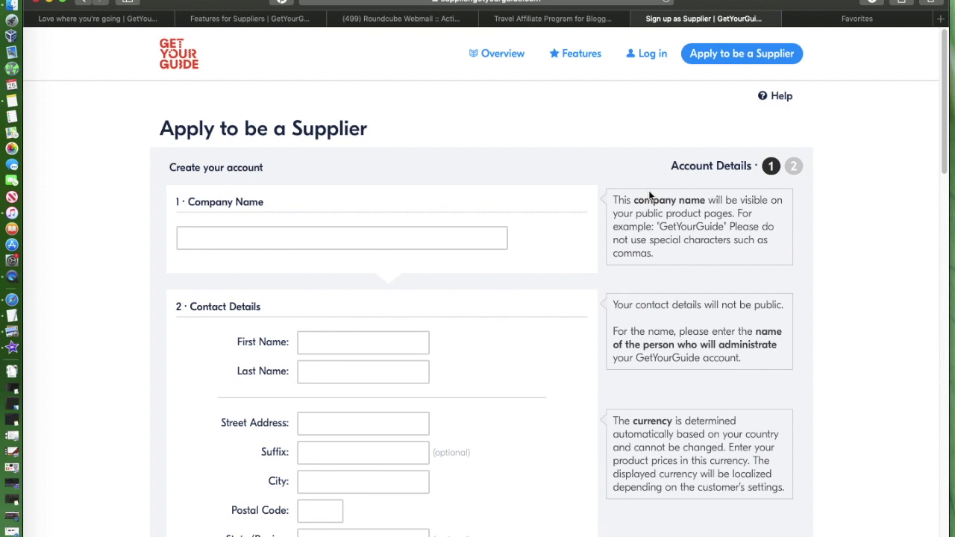
{"action": "scroll", "coordinate": [609, 267], "scroll_direction": "down", "scroll_amount": 2}
{"action": "scroll", "coordinate": [608, 271], "scroll_direction": "up", "scroll_amount": 1}
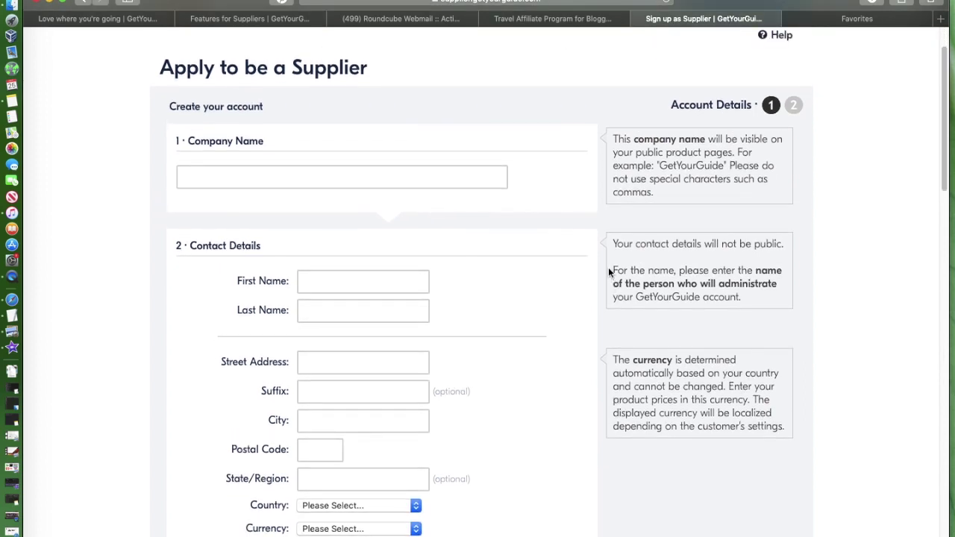
{"action": "scroll", "coordinate": [608, 271], "scroll_direction": "down", "scroll_amount": 1}
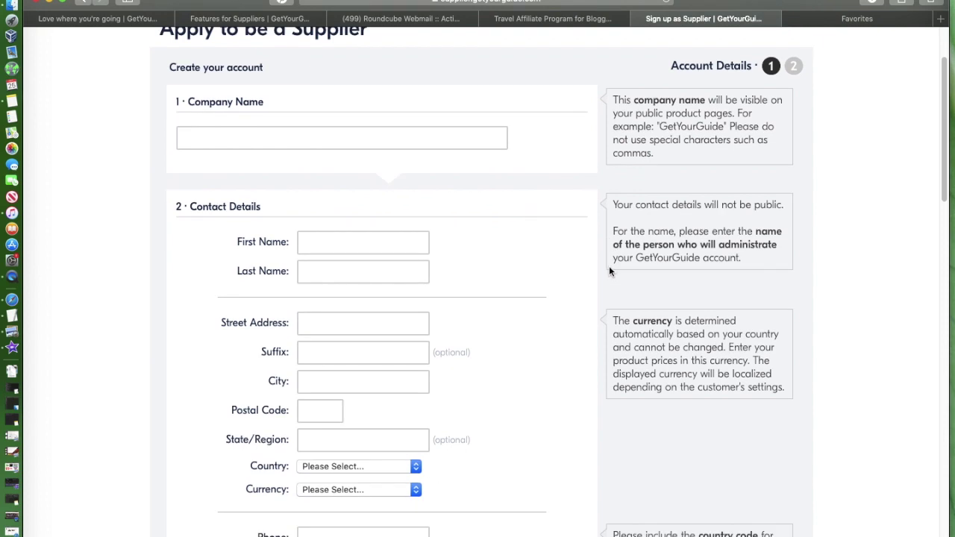
{"action": "scroll", "coordinate": [609, 270], "scroll_direction": "up", "scroll_amount": 3}
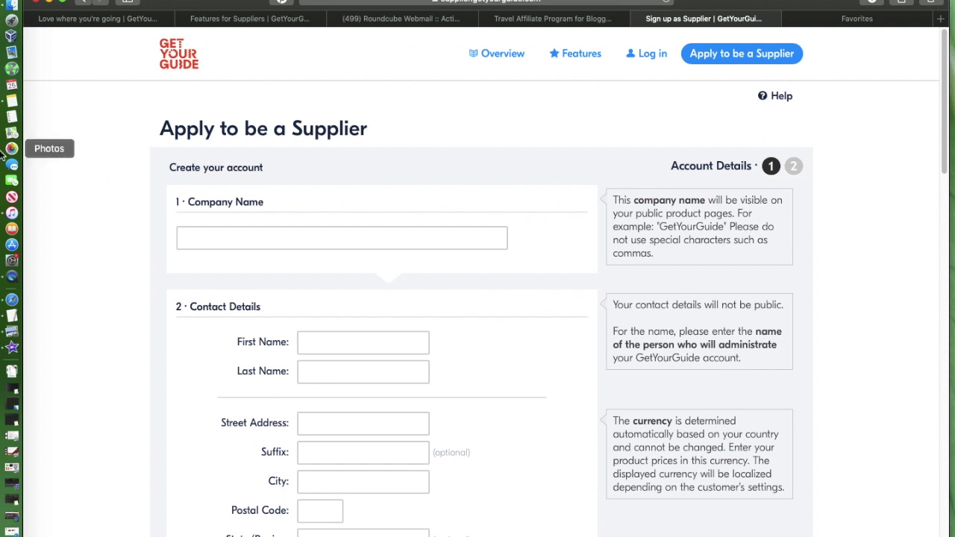
{"action": "left_click", "coordinate": [206, 236]}
{"action": "scroll", "coordinate": [351, 260], "scroll_direction": "down", "scroll_amount": 3}
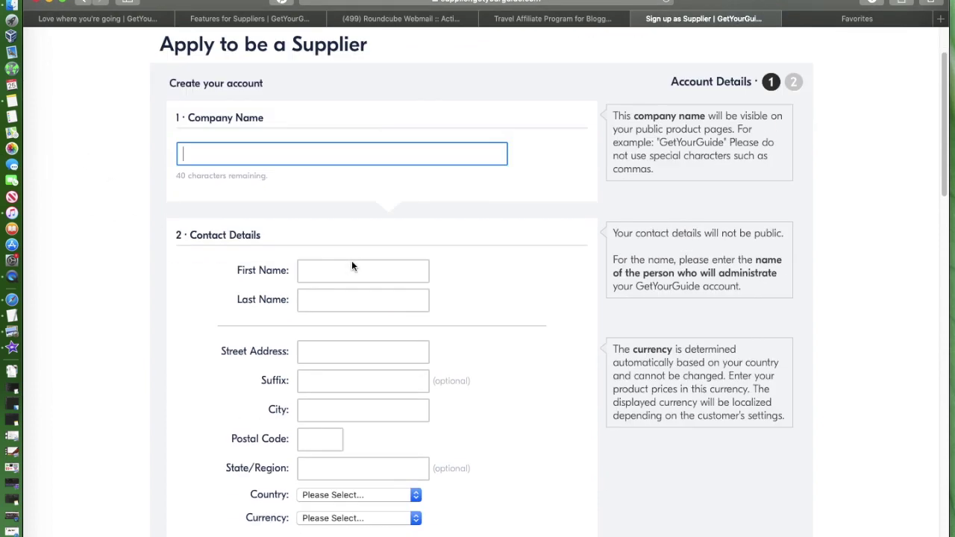
{"action": "left_click", "coordinate": [341, 250]}
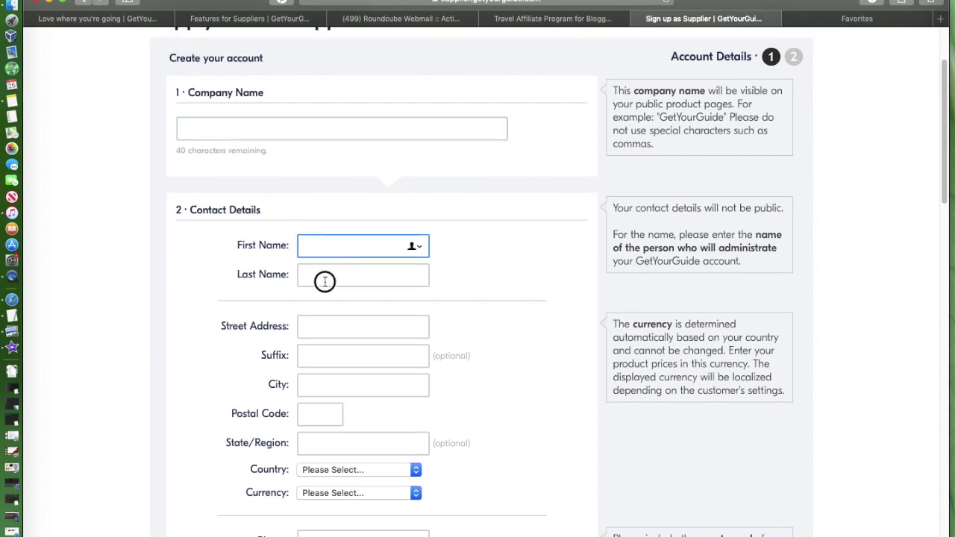
{"action": "left_click", "coordinate": [324, 279]}
{"action": "scroll", "coordinate": [328, 284], "scroll_direction": "down", "scroll_amount": 2}
{"action": "left_click", "coordinate": [344, 252]}
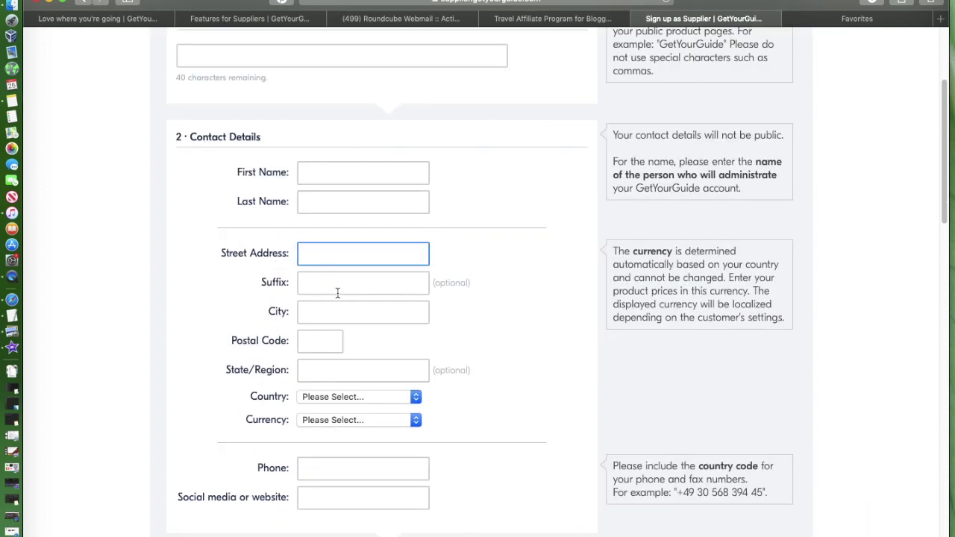
{"action": "scroll", "coordinate": [339, 287], "scroll_direction": "down", "scroll_amount": 9}
{"action": "scroll", "coordinate": [340, 286], "scroll_direction": "up", "scroll_amount": 7}
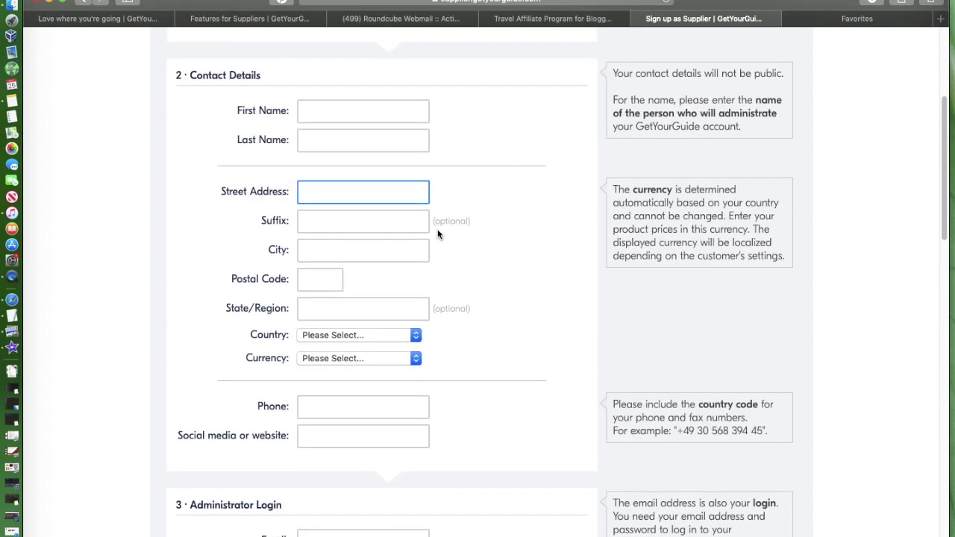
{"action": "left_click_drag", "start_coordinate": [488, 226], "coordinate": [409, 226]}
{"action": "left_click_drag", "start_coordinate": [493, 301], "coordinate": [452, 302]}
{"action": "left_click", "coordinate": [360, 192]}
{"action": "left_click", "coordinate": [326, 255]}
{"action": "scroll", "coordinate": [481, 288], "scroll_direction": "down", "scroll_amount": 2}
{"action": "scroll", "coordinate": [478, 239], "scroll_direction": "down", "scroll_amount": 2}
{"action": "left_click_drag", "start_coordinate": [475, 167], "coordinate": [437, 199]}
{"action": "scroll", "coordinate": [515, 284], "scroll_direction": "down", "scroll_amount": 3}
{"action": "scroll", "coordinate": [515, 282], "scroll_direction": "down", "scroll_amount": 3}
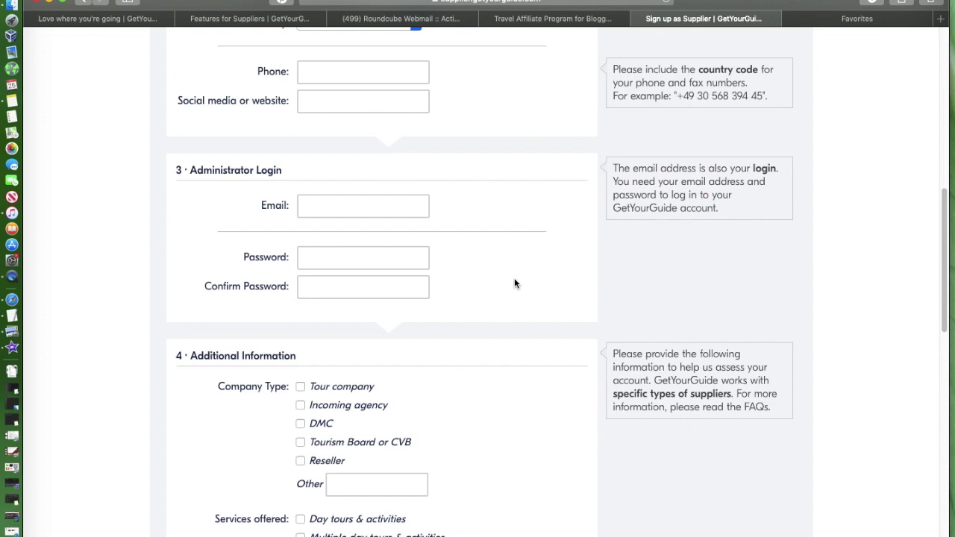
{"action": "scroll", "coordinate": [305, 248], "scroll_direction": "up", "scroll_amount": 3}
{"action": "left_click", "coordinate": [327, 190]}
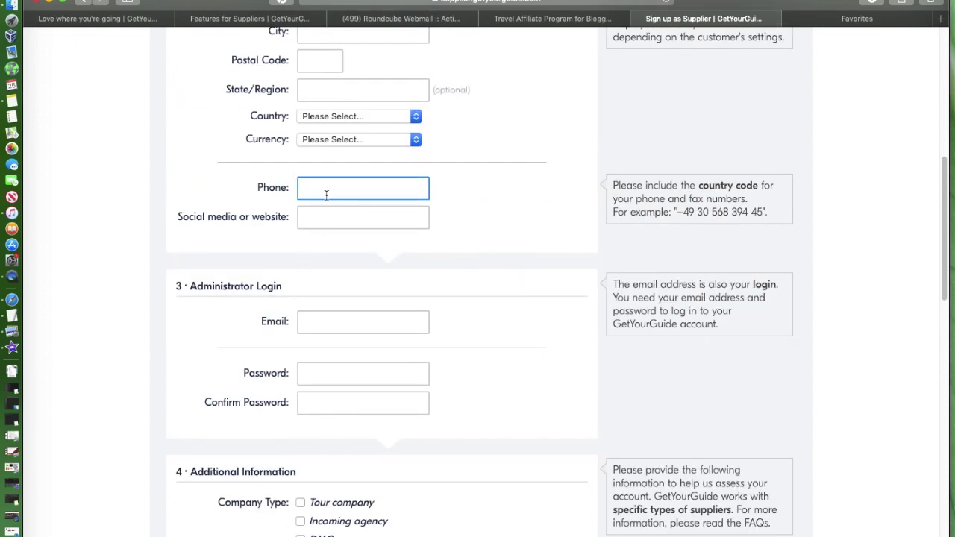
{"action": "left_click", "coordinate": [325, 218]}
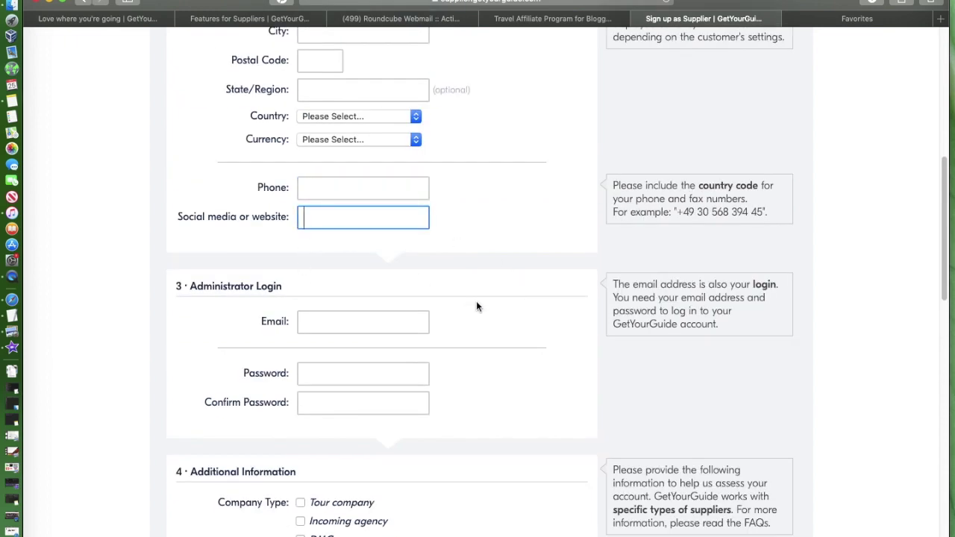
{"action": "scroll", "coordinate": [476, 306], "scroll_direction": "down", "scroll_amount": 3}
{"action": "left_click", "coordinate": [407, 224]}
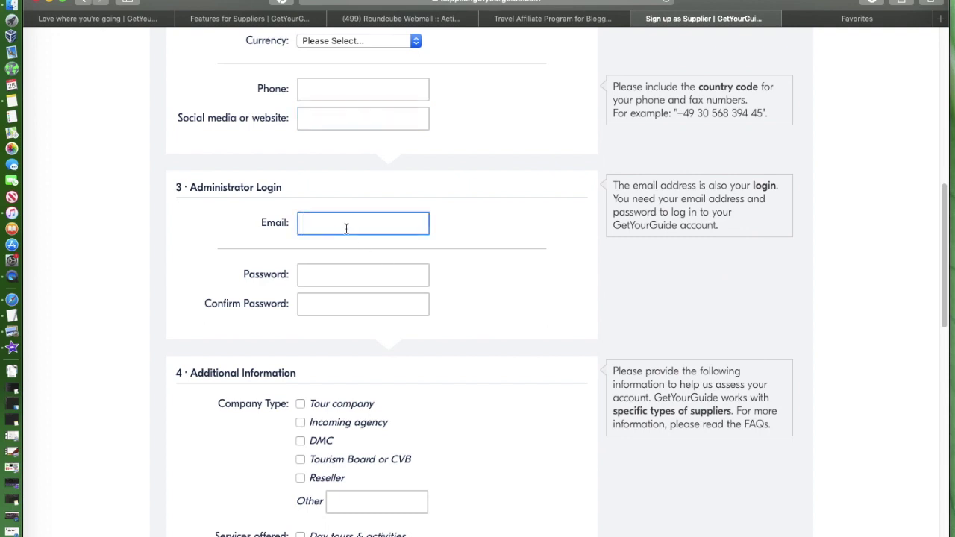
{"action": "left_click", "coordinate": [336, 274]}
{"action": "left_click", "coordinate": [328, 300]}
{"action": "scroll", "coordinate": [447, 301], "scroll_direction": "down", "scroll_amount": 3}
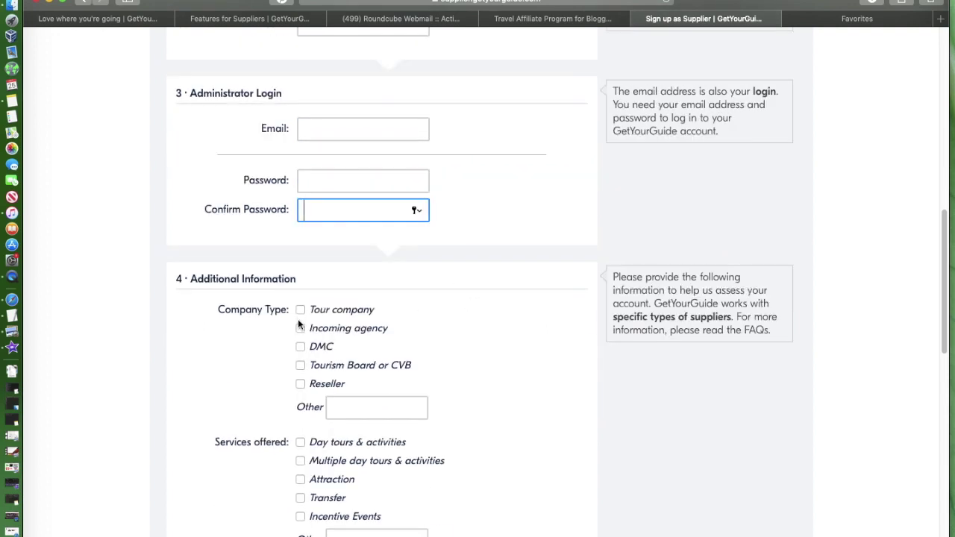
{"action": "scroll", "coordinate": [418, 328], "scroll_direction": "down", "scroll_amount": 2}
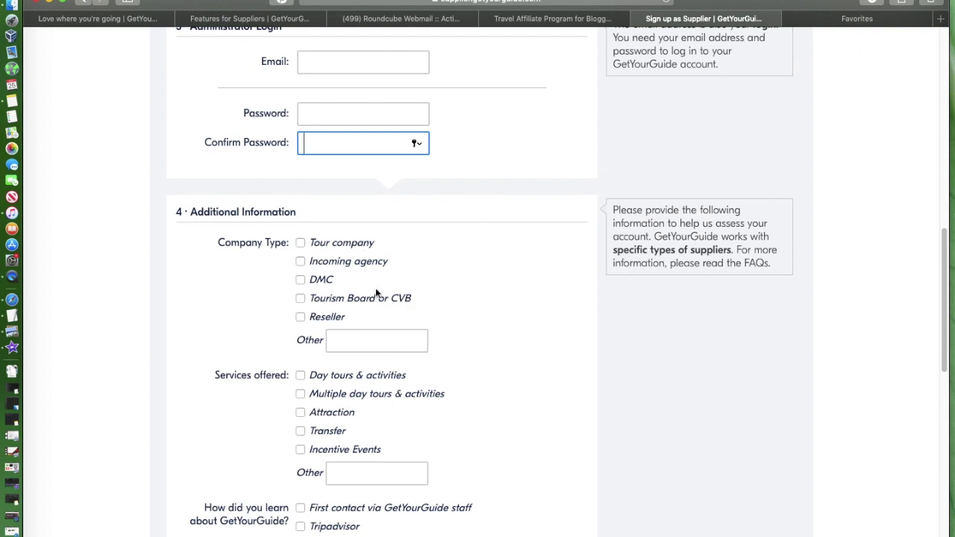
{"action": "scroll", "coordinate": [539, 317], "scroll_direction": "down", "scroll_amount": 4}
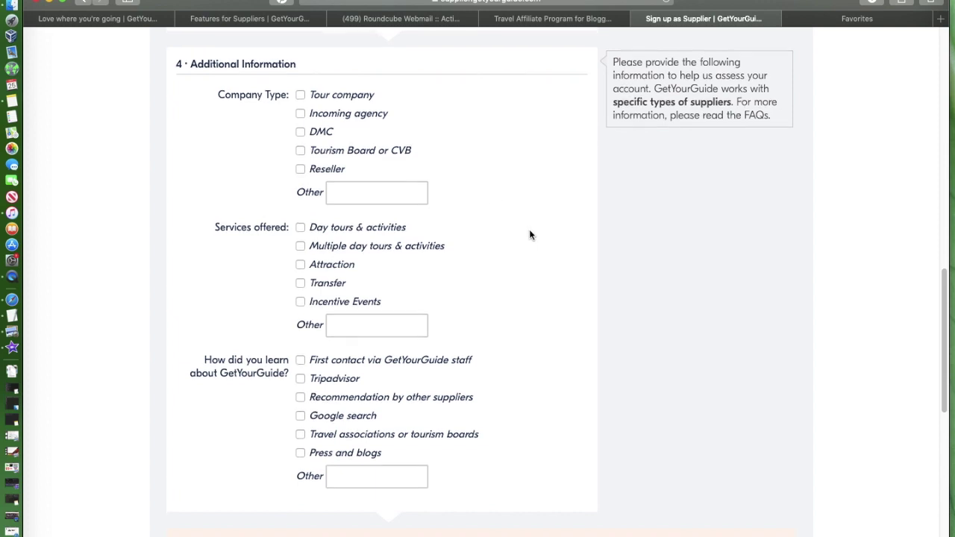
{"action": "scroll", "coordinate": [529, 235], "scroll_direction": "down", "scroll_amount": 1}
{"action": "scroll", "coordinate": [529, 235], "scroll_direction": "down", "scroll_amount": 5}
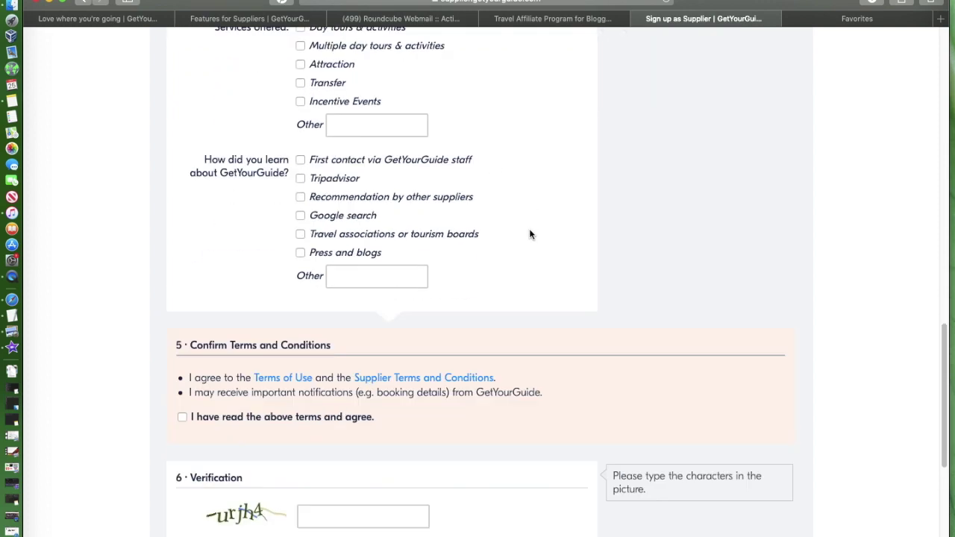
{"action": "scroll", "coordinate": [529, 235], "scroll_direction": "up", "scroll_amount": 20}
{"action": "scroll", "coordinate": [531, 236], "scroll_direction": "up", "scroll_amount": 5}
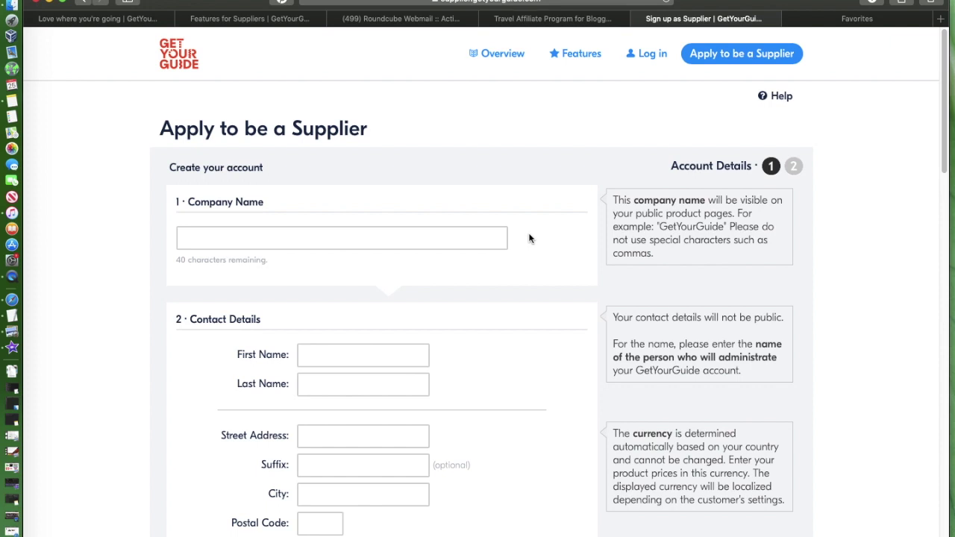
{"action": "left_click", "coordinate": [391, 242]}
{"action": "scroll", "coordinate": [611, 268], "scroll_direction": "down", "scroll_amount": 6}
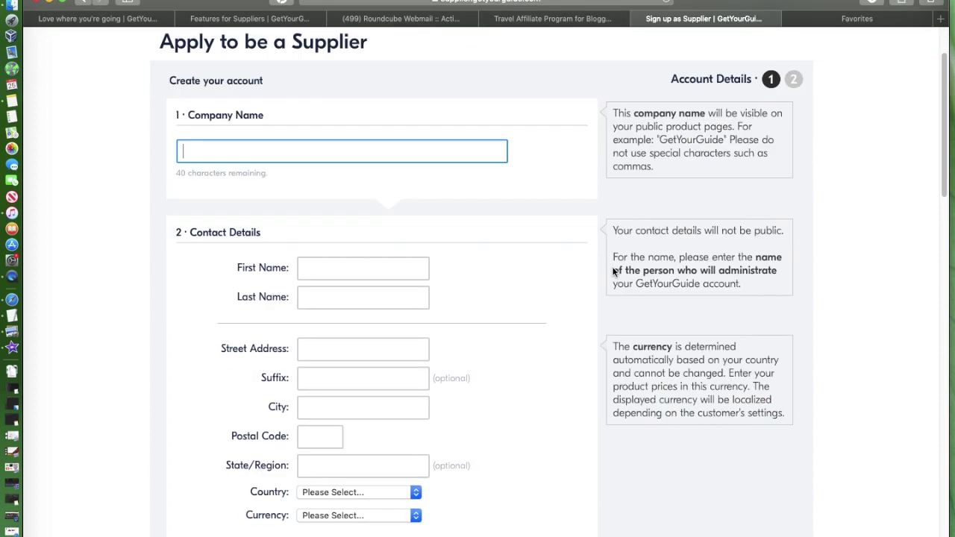
{"action": "scroll", "coordinate": [608, 264], "scroll_direction": "down", "scroll_amount": 5}
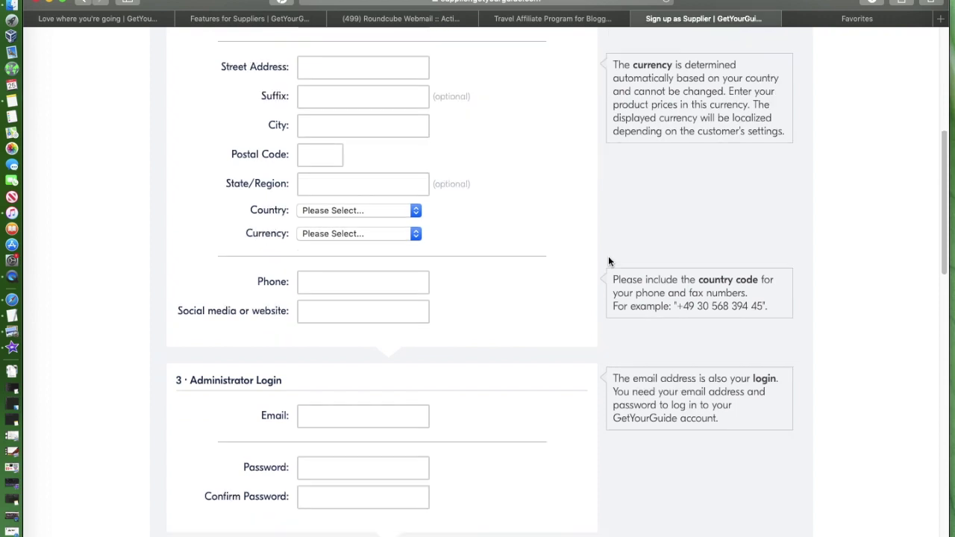
{"action": "scroll", "coordinate": [551, 287], "scroll_direction": "down", "scroll_amount": 1}
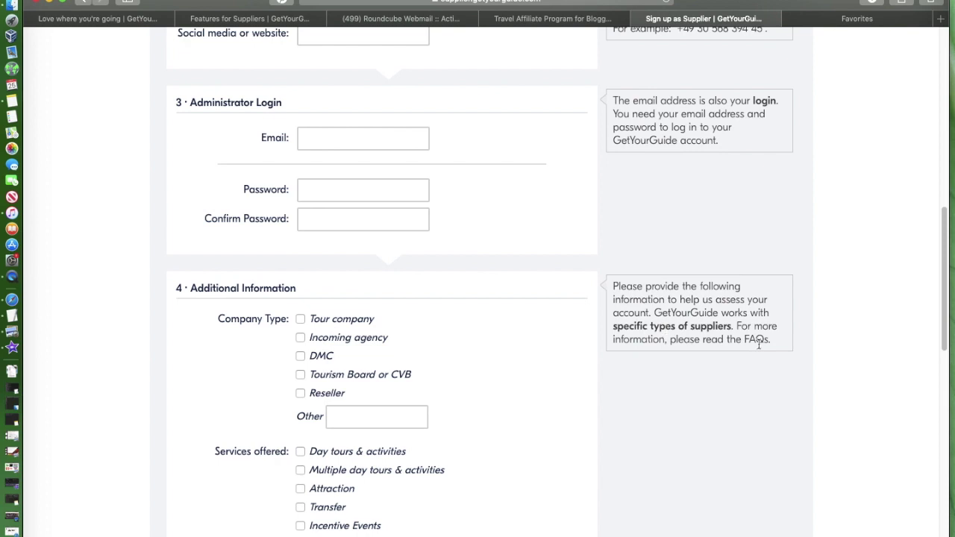
{"action": "scroll", "coordinate": [552, 320], "scroll_direction": "down", "scroll_amount": 3}
{"action": "scroll", "coordinate": [545, 309], "scroll_direction": "down", "scroll_amount": 3}
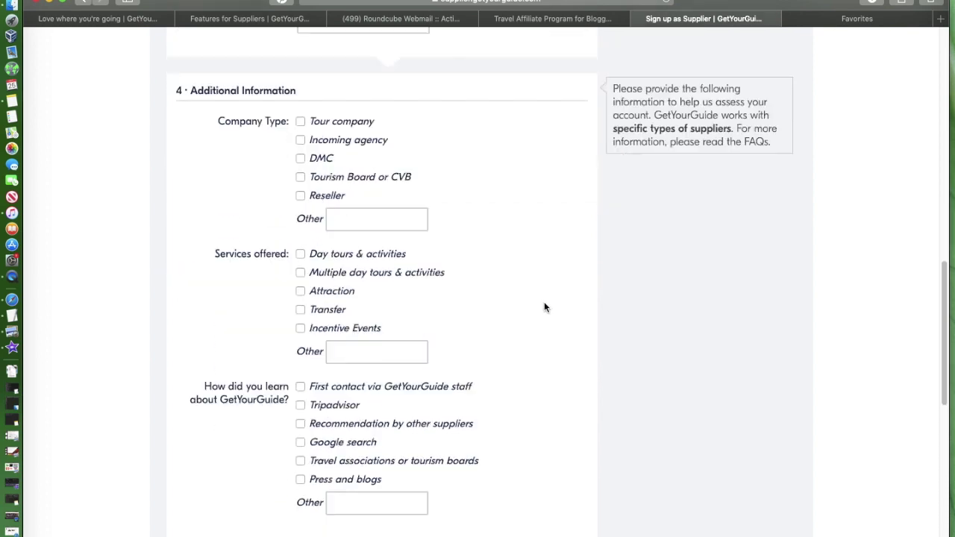
{"action": "scroll", "coordinate": [543, 306], "scroll_direction": "down", "scroll_amount": 1}
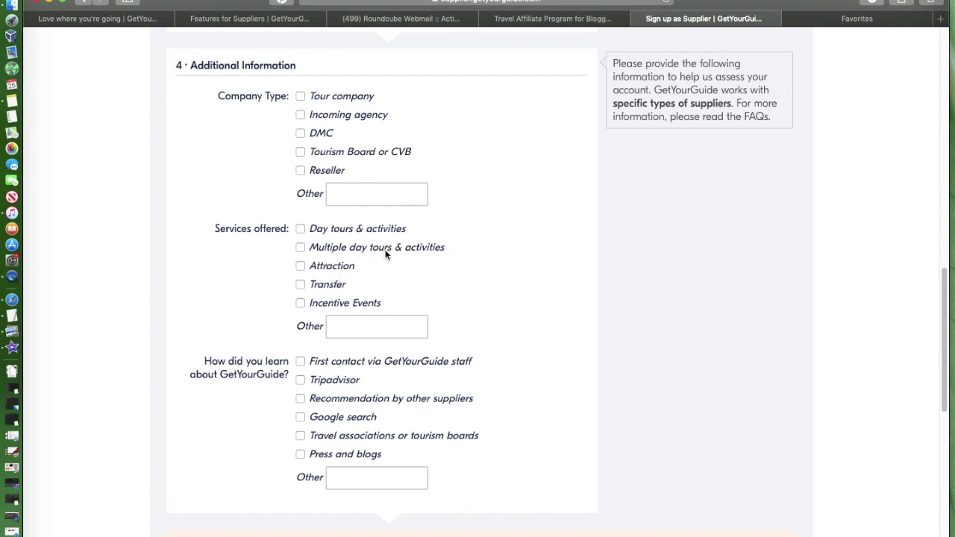
{"action": "scroll", "coordinate": [488, 306], "scroll_direction": "down", "scroll_amount": 3}
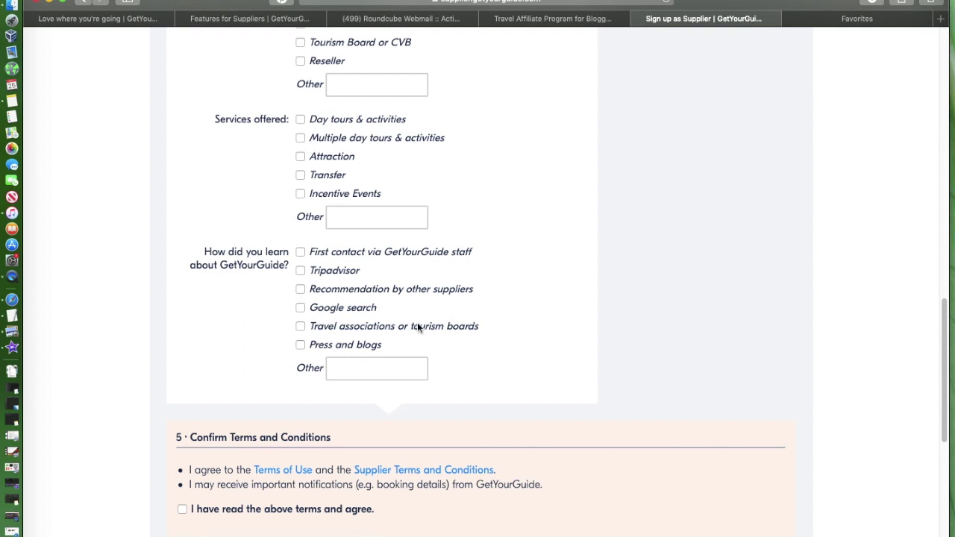
{"action": "scroll", "coordinate": [436, 328], "scroll_direction": "down", "scroll_amount": 6}
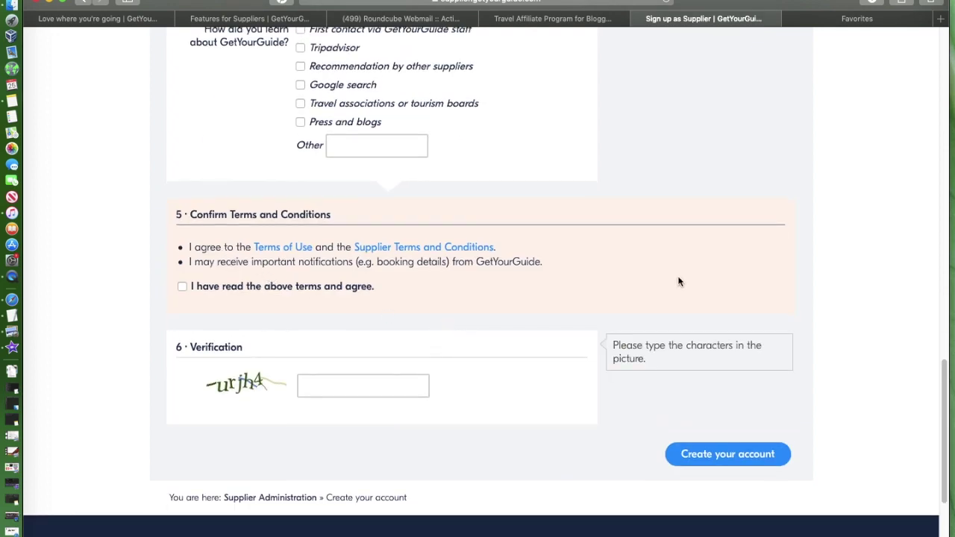
{"action": "scroll", "coordinate": [679, 282], "scroll_direction": "down", "scroll_amount": 3}
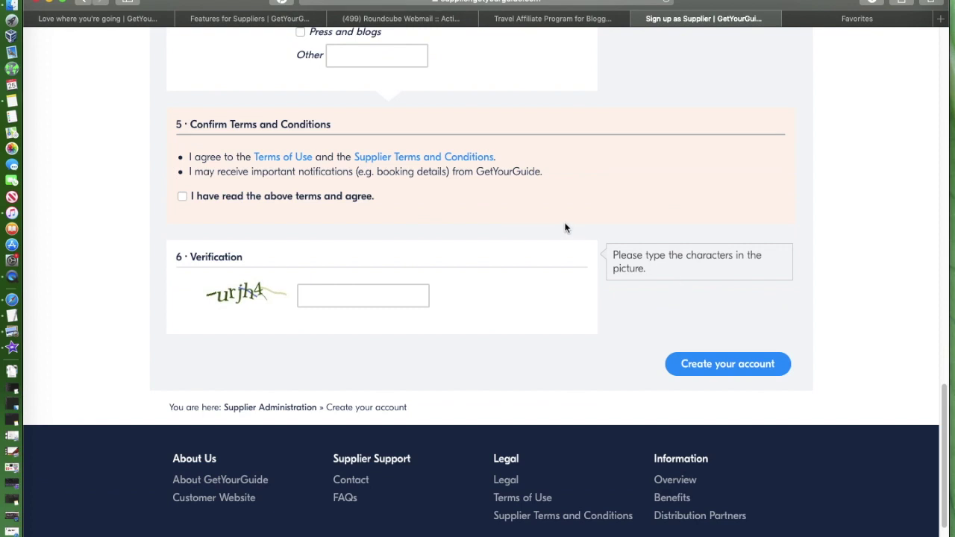
{"action": "scroll", "coordinate": [564, 229], "scroll_direction": "up", "scroll_amount": 2}
{"action": "scroll", "coordinate": [564, 230], "scroll_direction": "down", "scroll_amount": 3}
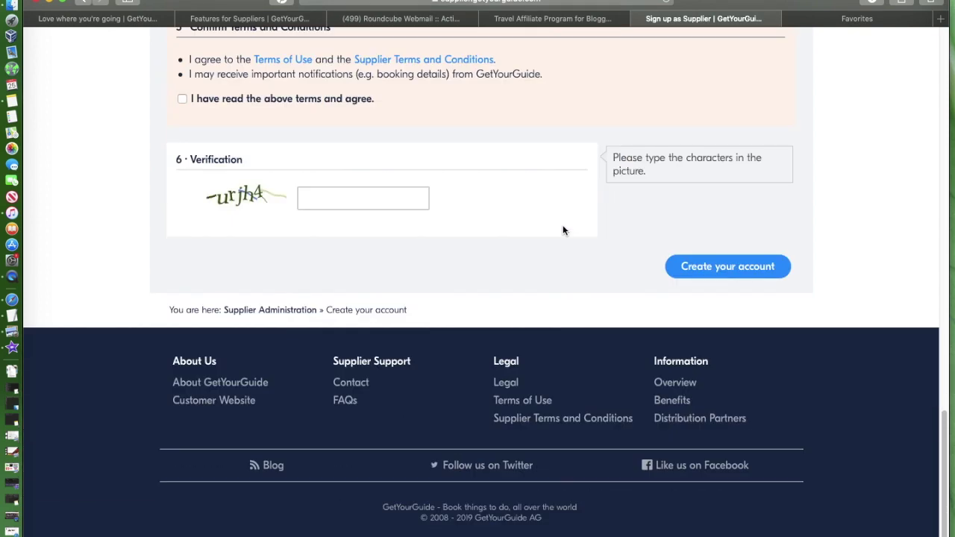
{"action": "scroll", "coordinate": [562, 226], "scroll_direction": "up", "scroll_amount": 10}
{"action": "scroll", "coordinate": [562, 226], "scroll_direction": "up", "scroll_amount": 10}
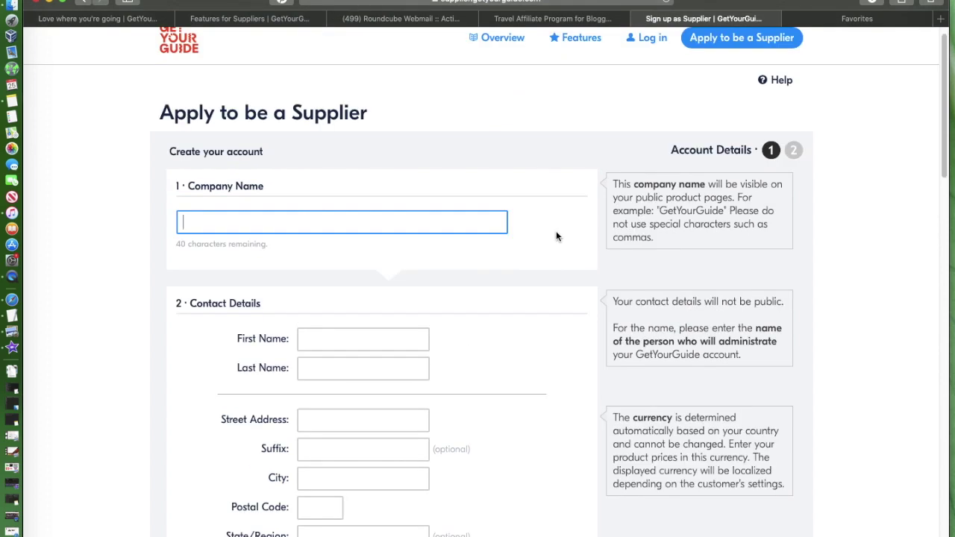
{"action": "scroll", "coordinate": [555, 237], "scroll_direction": "down", "scroll_amount": 2}
{"action": "scroll", "coordinate": [555, 237], "scroll_direction": "up", "scroll_amount": 3}
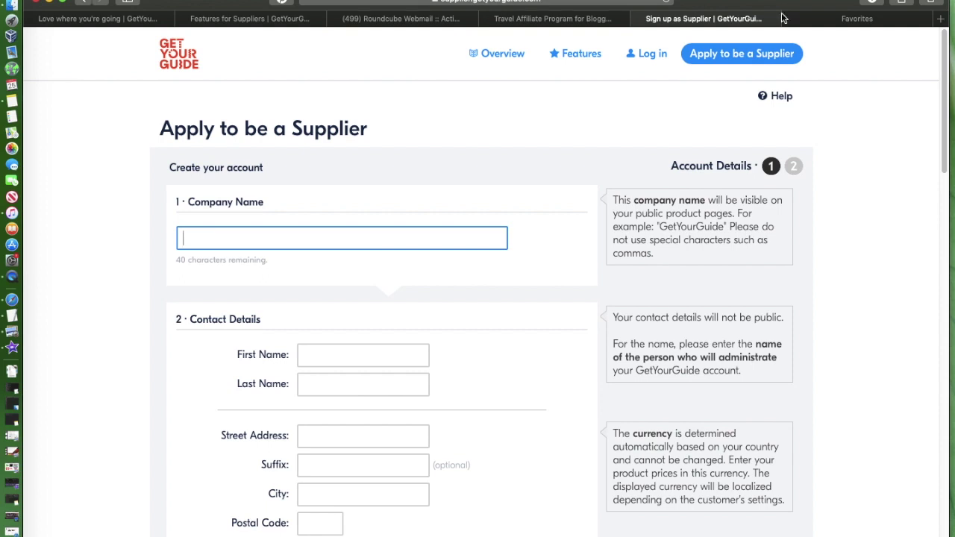
{"action": "scroll", "coordinate": [864, 174], "scroll_direction": "down", "scroll_amount": 15}
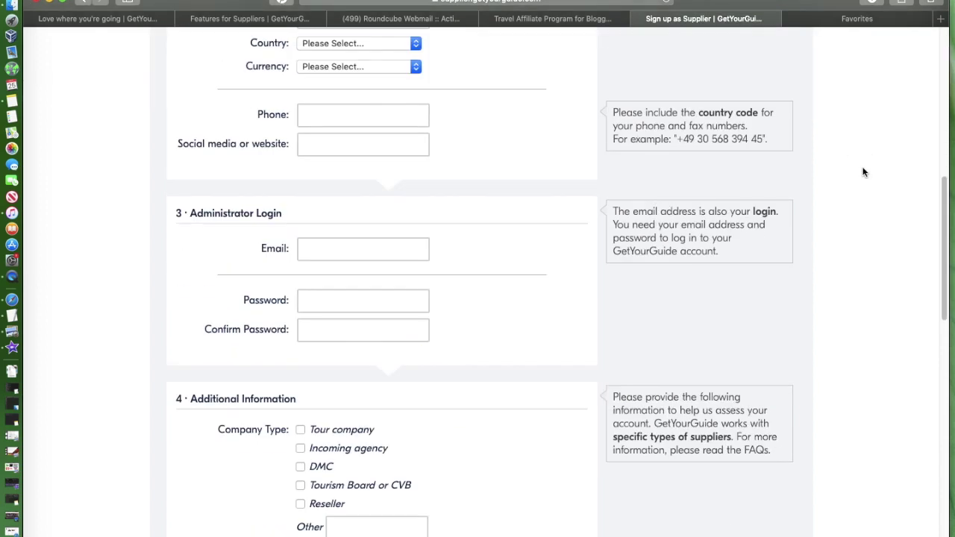
{"action": "scroll", "coordinate": [864, 173], "scroll_direction": "down", "scroll_amount": 5}
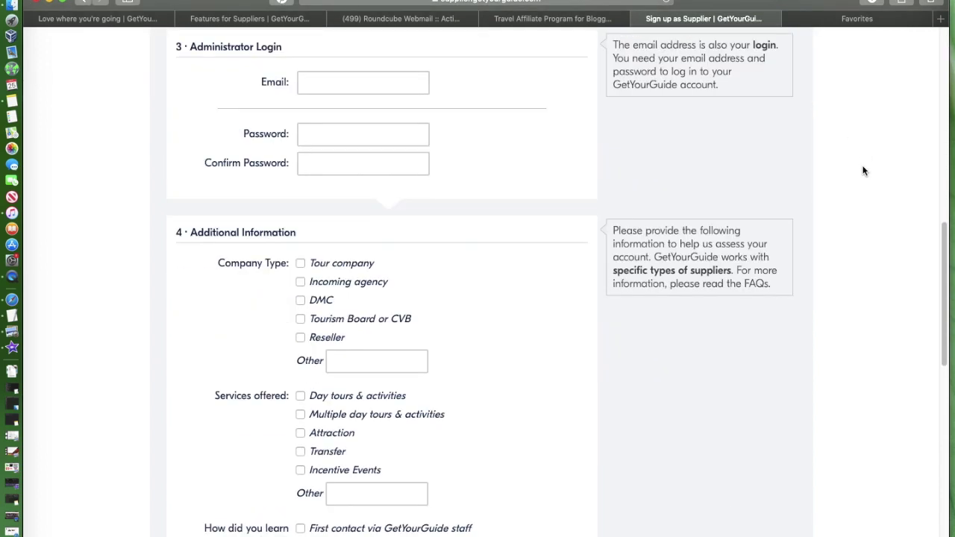
{"action": "scroll", "coordinate": [862, 170], "scroll_direction": "down", "scroll_amount": 1}
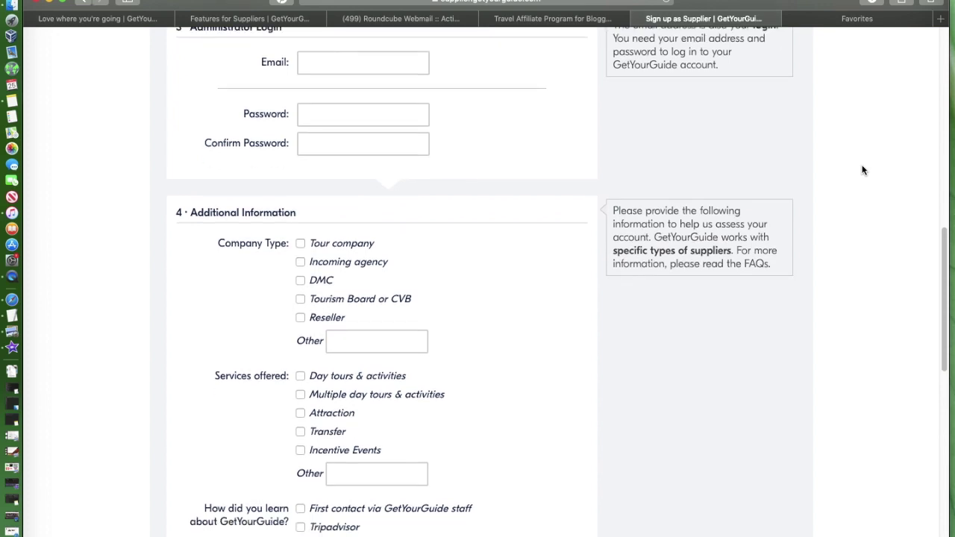
{"action": "scroll", "coordinate": [862, 170], "scroll_direction": "up", "scroll_amount": 15}
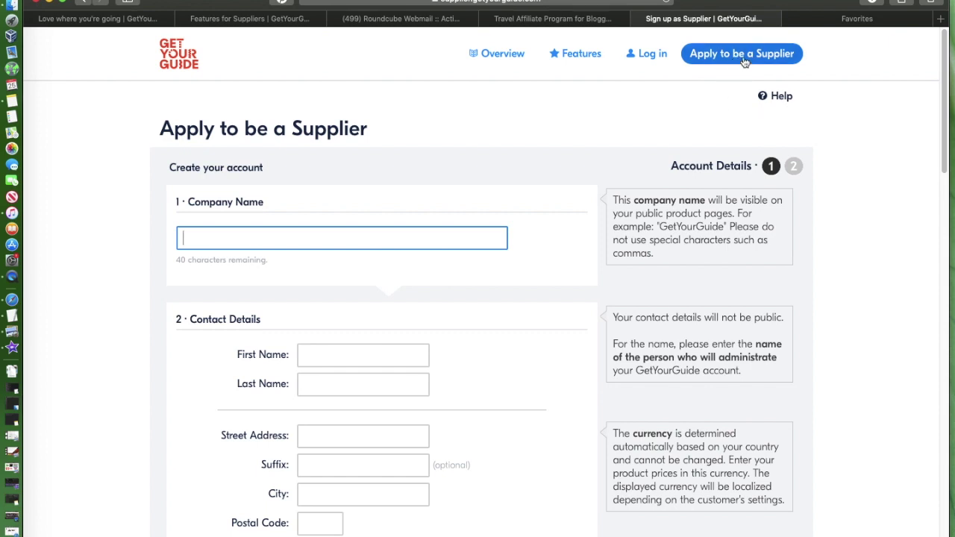
{"action": "scroll", "coordinate": [440, 237], "scroll_direction": "down", "scroll_amount": 5}
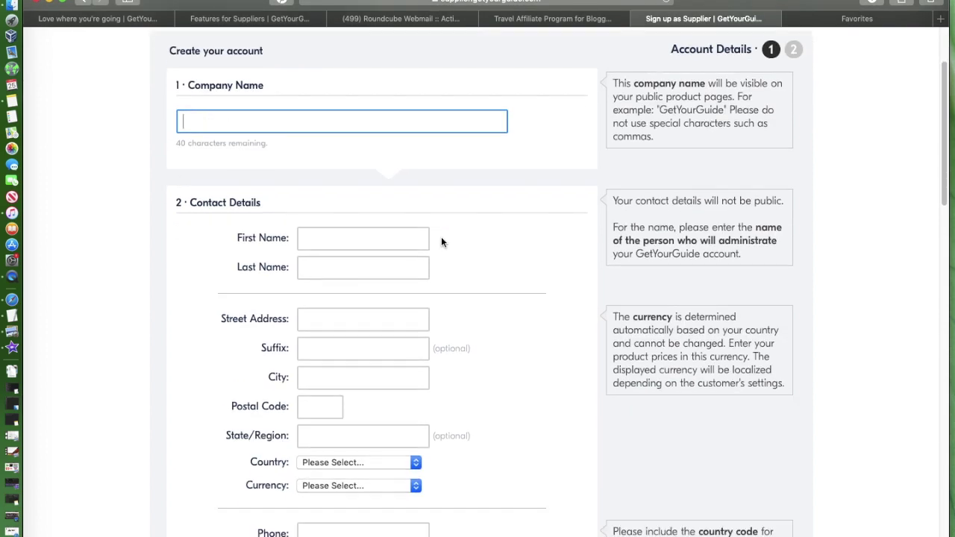
{"action": "scroll", "coordinate": [440, 236], "scroll_direction": "down", "scroll_amount": 5}
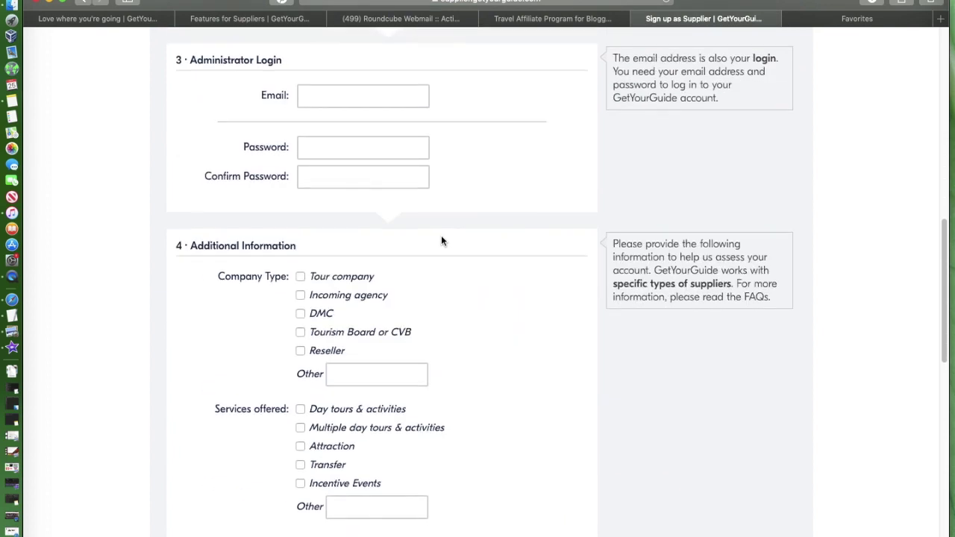
{"action": "scroll", "coordinate": [441, 235], "scroll_direction": "up", "scroll_amount": 3}
{"action": "scroll", "coordinate": [441, 234], "scroll_direction": "up", "scroll_amount": 6}
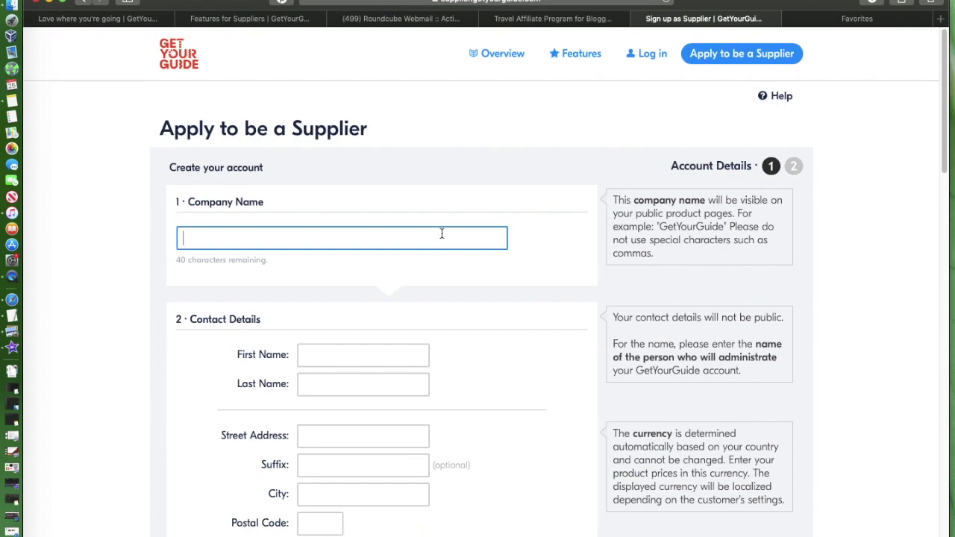
{"action": "scroll", "coordinate": [441, 234], "scroll_direction": "down", "scroll_amount": 3}
{"action": "scroll", "coordinate": [441, 232], "scroll_direction": "down", "scroll_amount": 15}
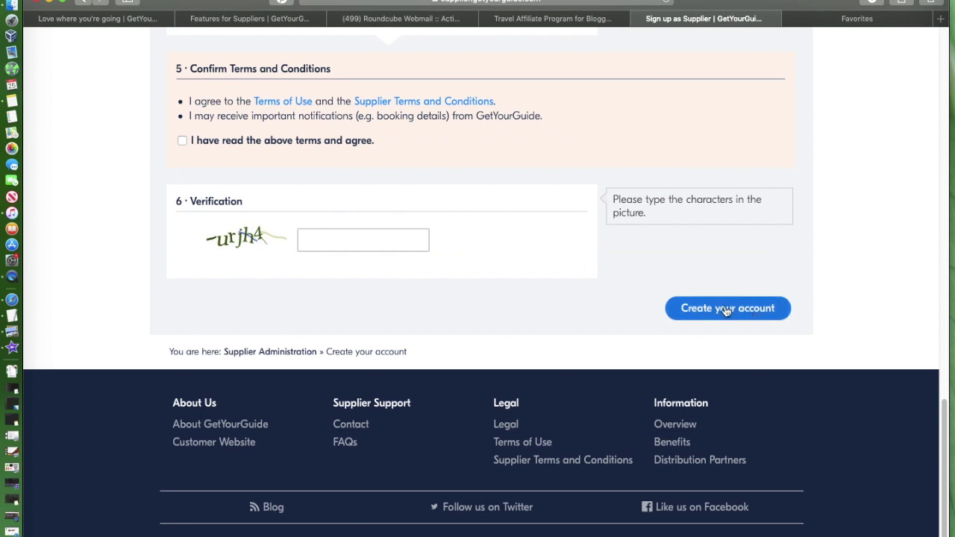
{"action": "scroll", "coordinate": [696, 209], "scroll_direction": "up", "scroll_amount": 8}
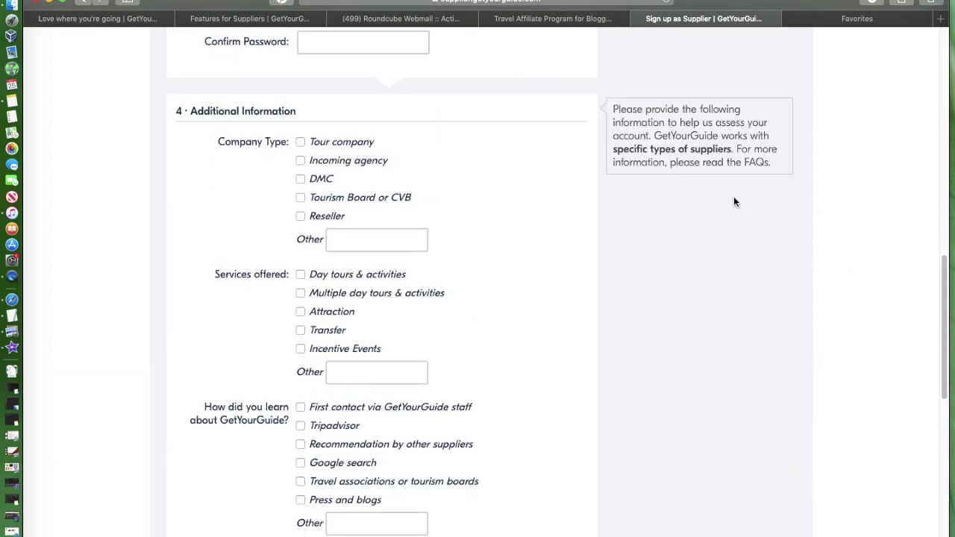